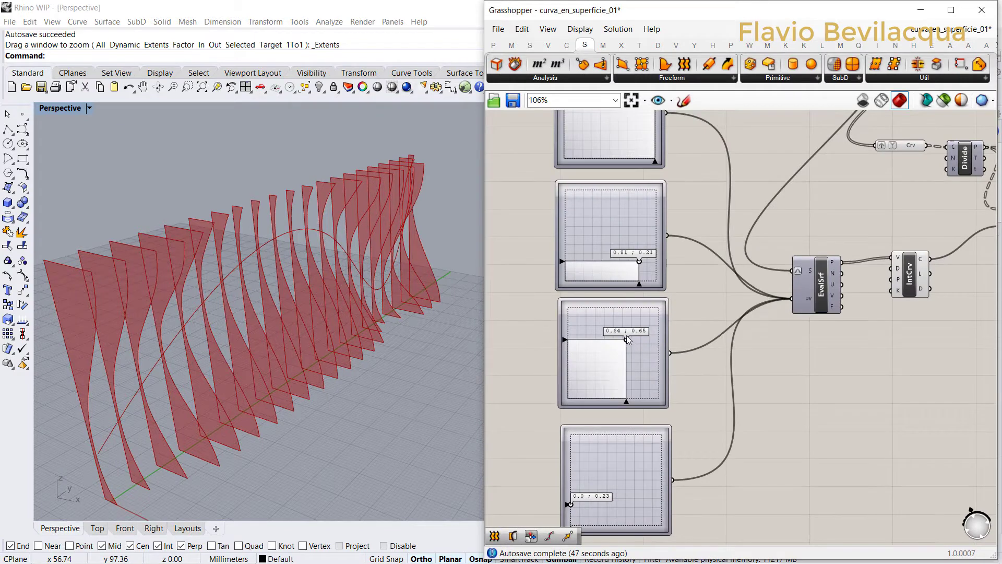
- Move the control point of the third MD Slider feeding Evaluate Surface to reshape the curve on the surface
drag(627, 338, 606, 346)
scroll(605, 346, down, 5)
scroll(804, 305, up, 4)
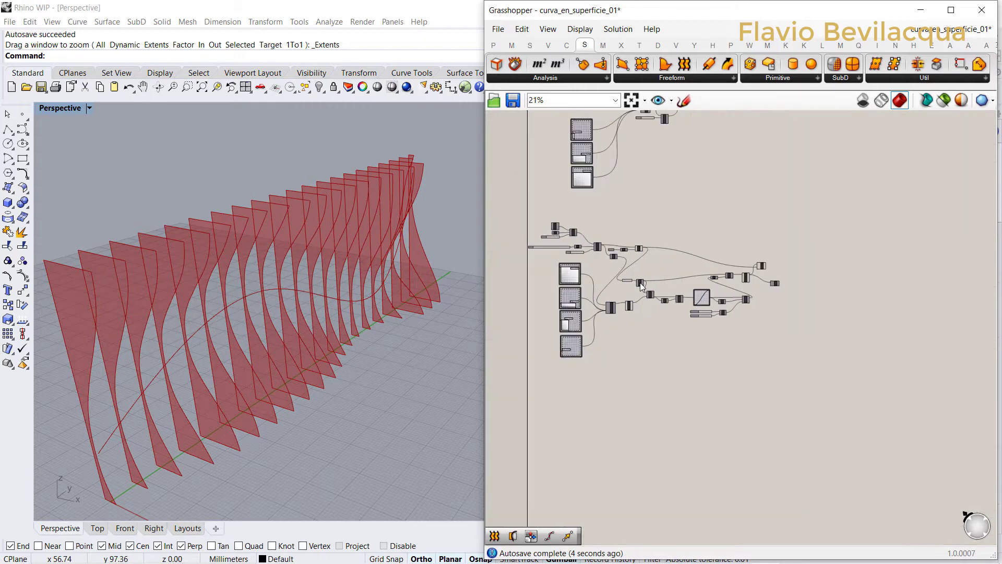
- Move the Graph Mapper's sine handle closer to the start of the graph to add wave cycles
scroll(804, 305, up, 6)
drag(805, 288, 654, 296)
scroll(552, 274, down, 8)
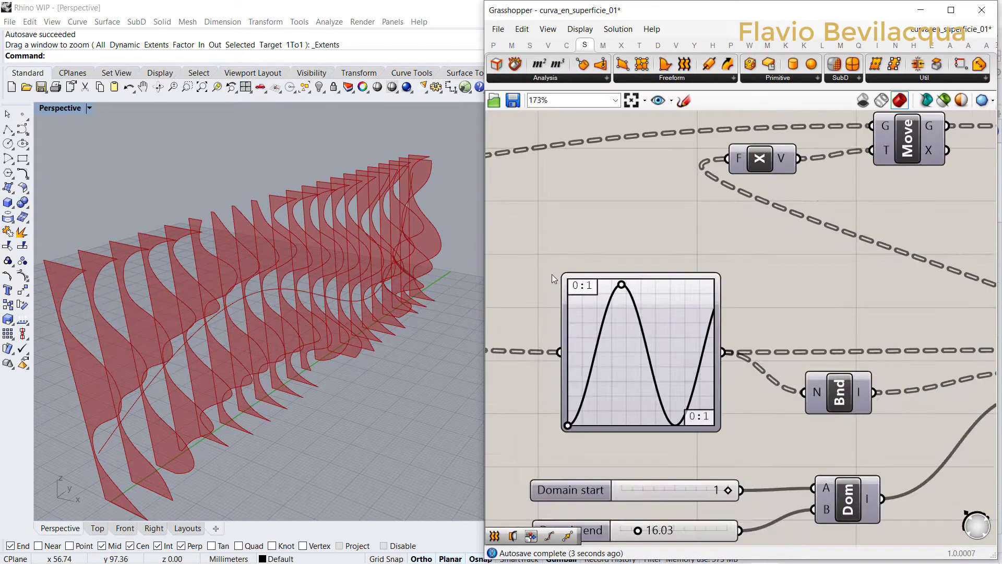
- Turn on the preview of the Loft component connected to the final interpolated curves
scroll(641, 236, up, 6)
scroll(647, 234, down, 3)
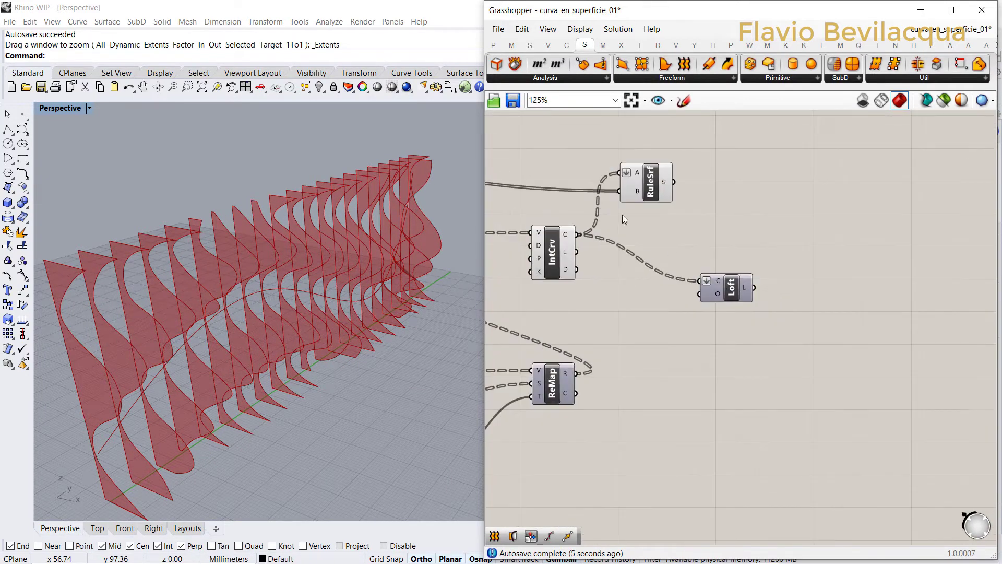
scroll(622, 214, up, 3)
click(778, 338)
right_click(742, 259)
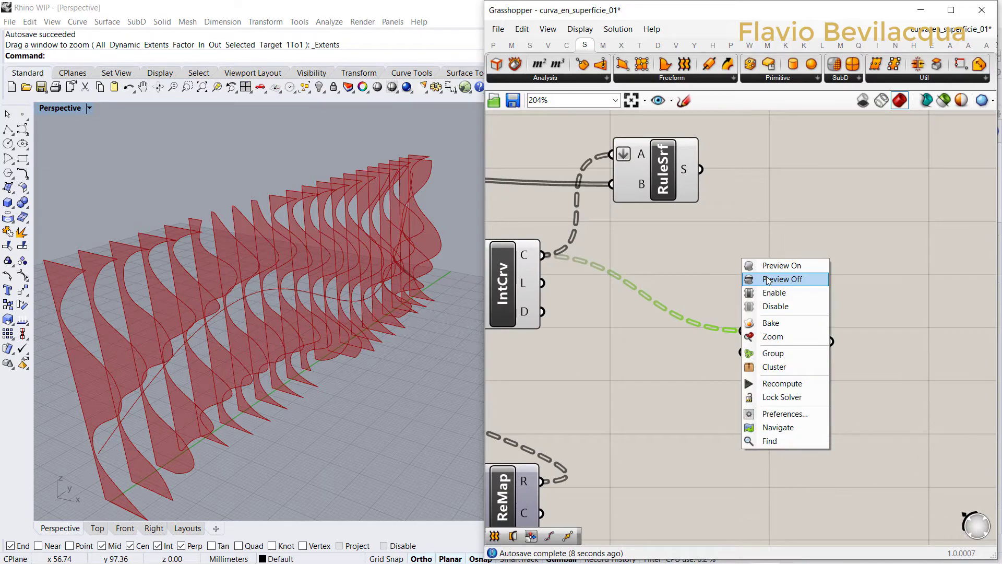
click(768, 266)
- Turn off the preview of the Ruled Surface component so the lofted surface can be inspected alone
click(666, 177)
right_click(746, 199)
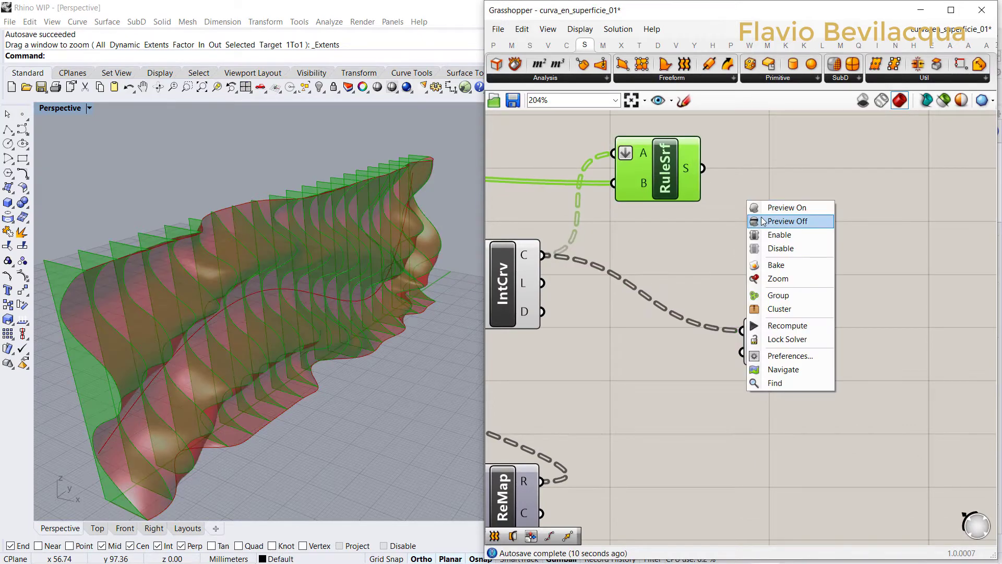
click(772, 220)
mouse_move(409, 342)
right_down()
mouse_move(334, 340)
mouse_move(416, 338)
right_up()
click(807, 258)
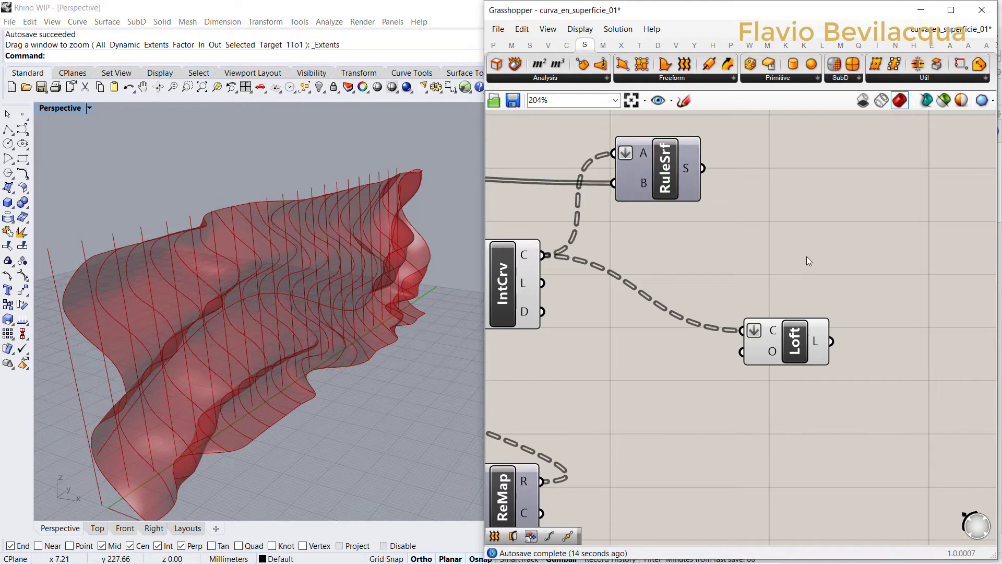
- Add a Custom Preview component beside the Loft and connect the Loft output to its geometry input
click(658, 45)
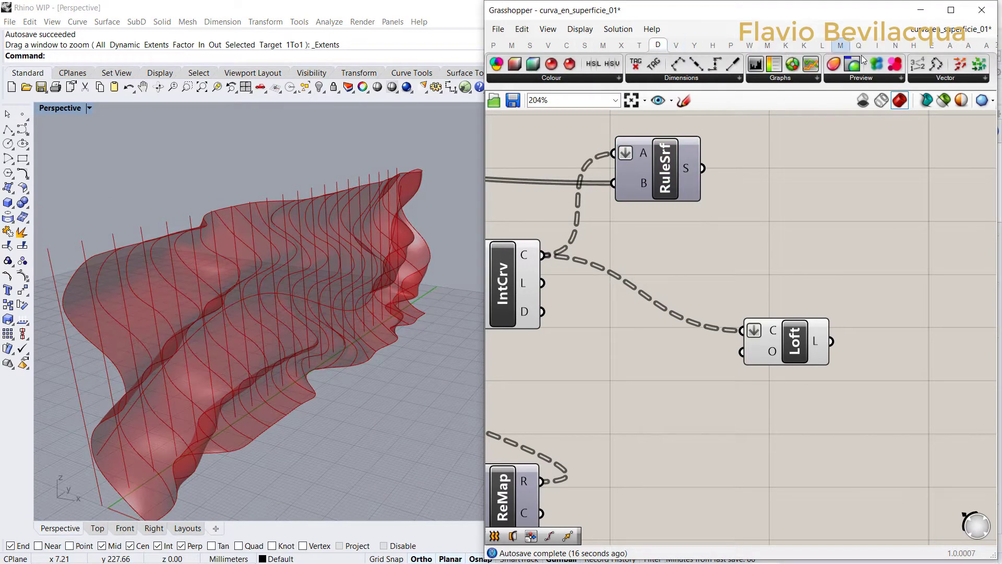
click(847, 80)
drag(866, 120, 807, 340)
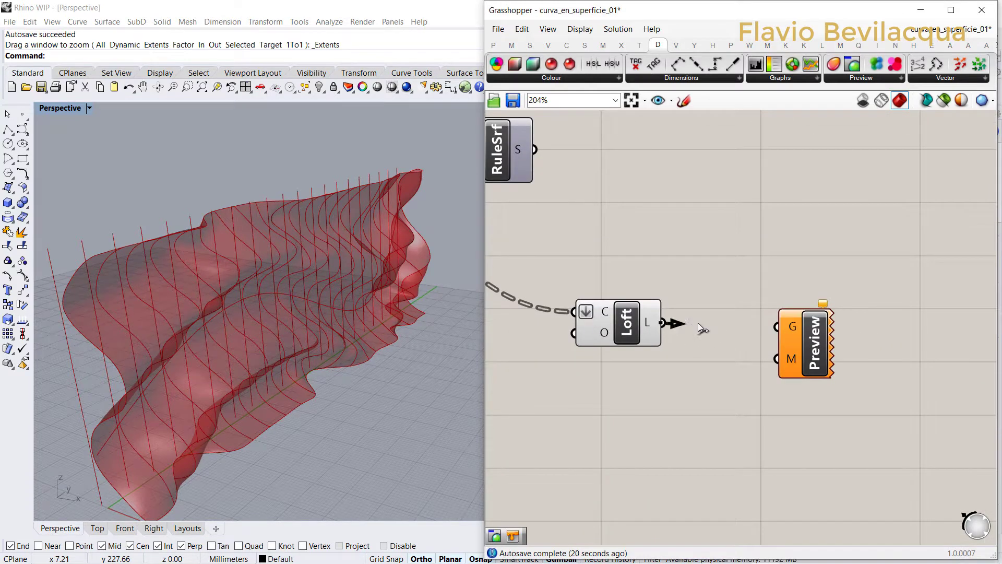
drag(697, 323, 777, 327)
drag(818, 352, 835, 349)
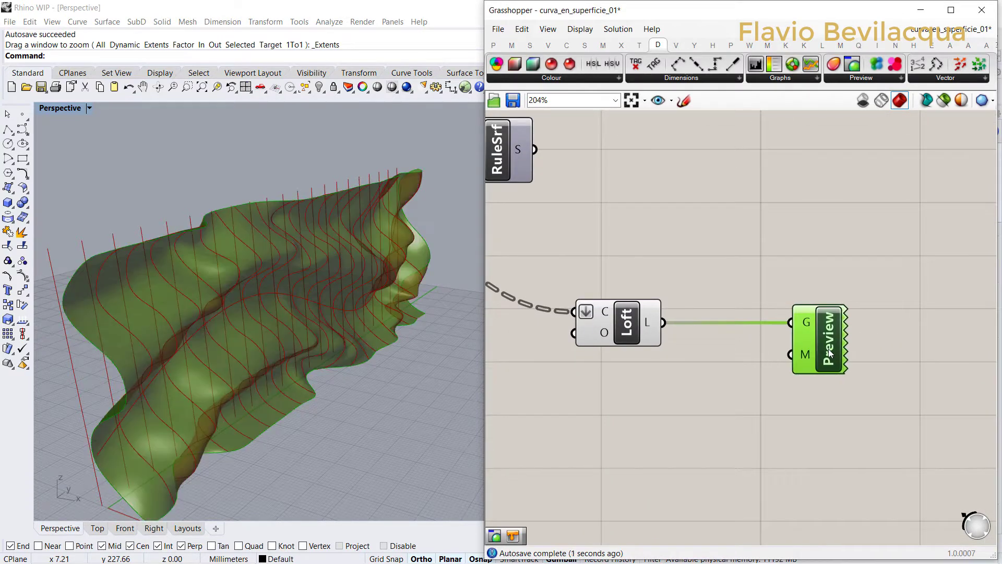
- Turn off the Loft component's own preview
click(629, 318)
right_click(633, 260)
click(657, 278)
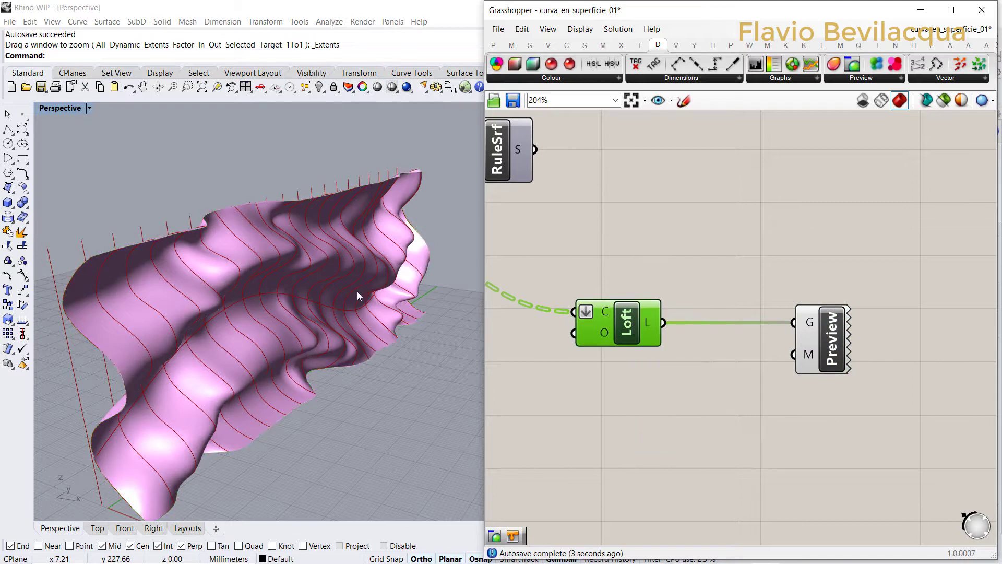
- Turn off the preview of the Interpolate Curve component that feeds the Loft
scroll(357, 291, down, 3)
right_drag(378, 349, 292, 334)
scroll(706, 365, down, 5)
scroll(705, 361, up, 4)
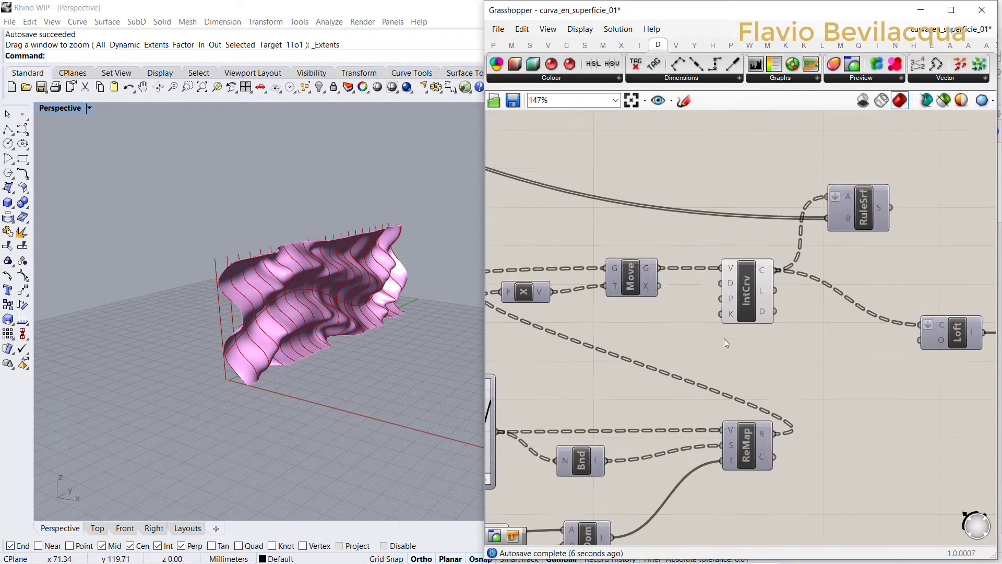
drag(777, 357, 720, 292)
right_click(675, 214)
click(699, 237)
- Move the Graph Mapper's upper sine handle toward the far end of the graph to lengthen the surface's waves
scroll(702, 251, down, 5)
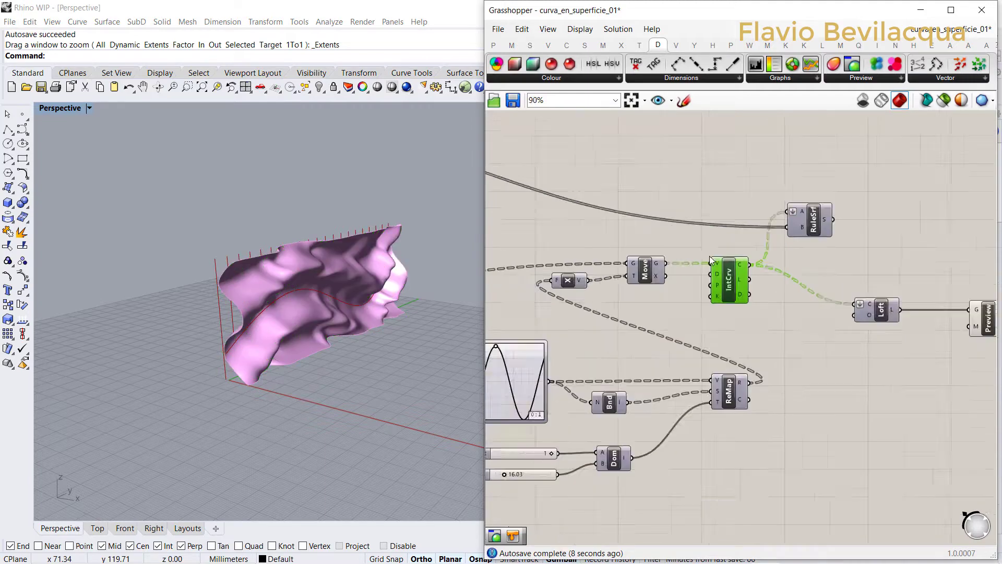
mouse_move(396, 313)
right_down()
mouse_move(224, 291)
mouse_move(390, 307)
right_up()
scroll(391, 306, up, 5)
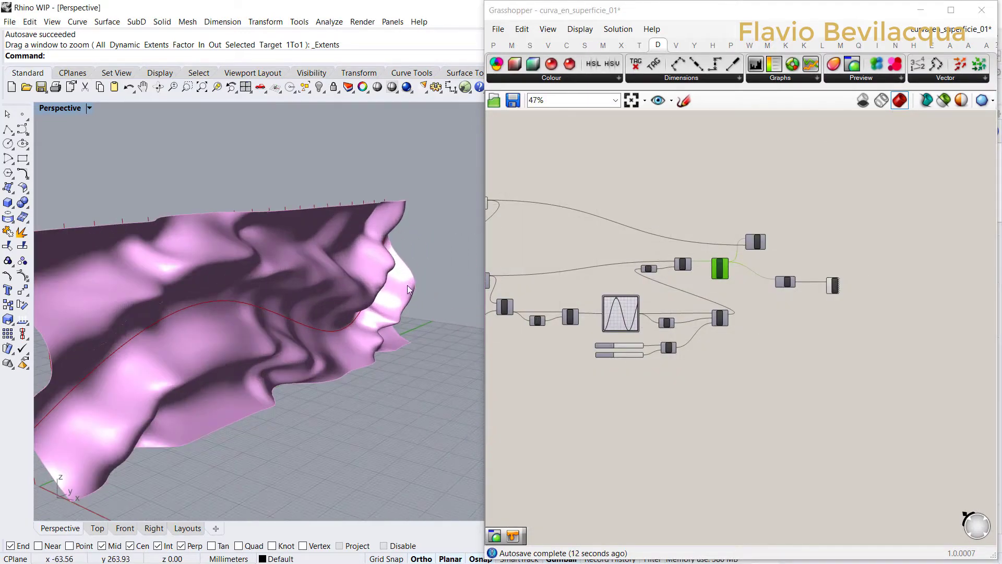
scroll(715, 292, up, 1)
scroll(715, 292, up, 8)
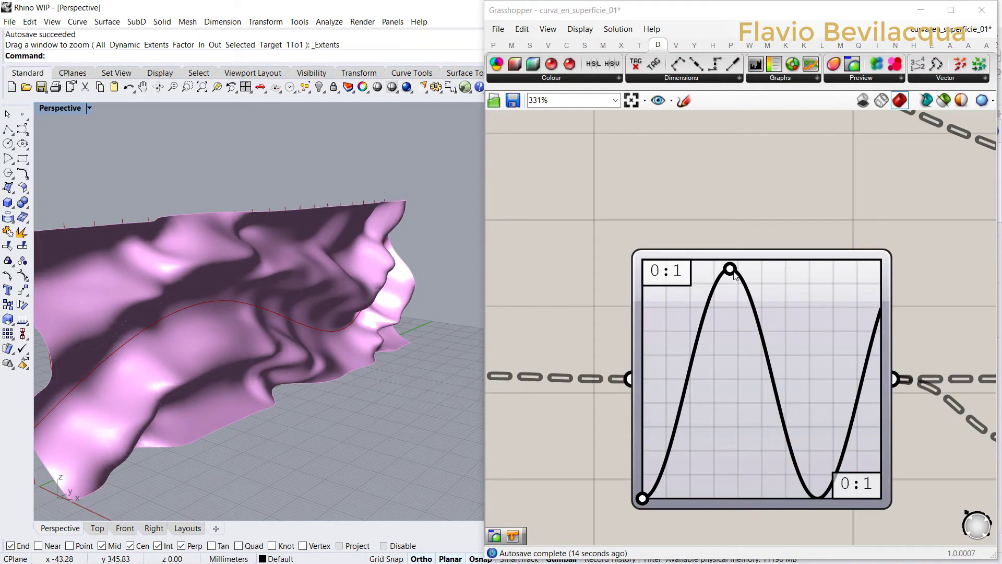
drag(750, 266, 876, 261)
right_drag(375, 230, 451, 286)
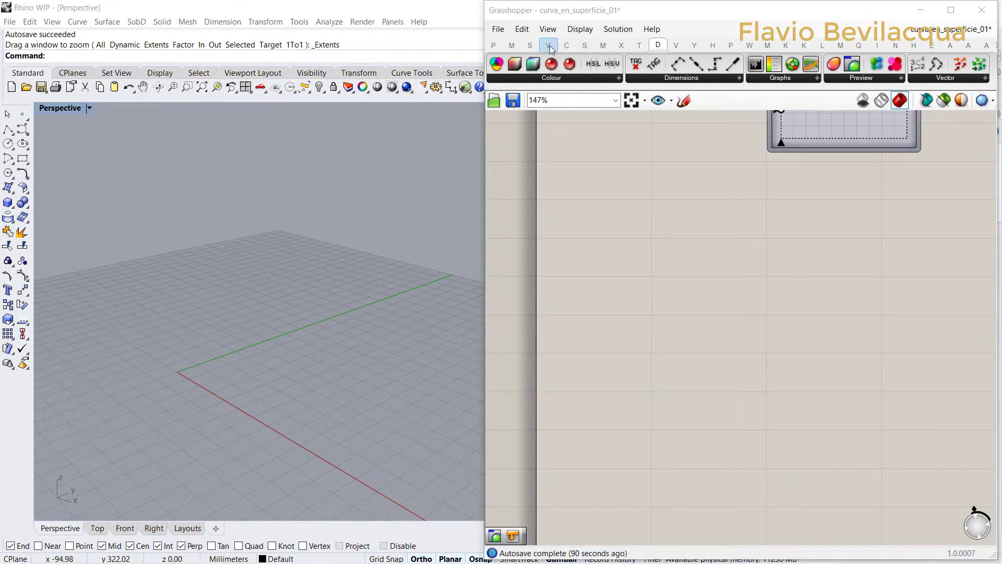
- Add a Line SDL component on an empty canvas area and feed its start input from a new Construct Point
click(566, 45)
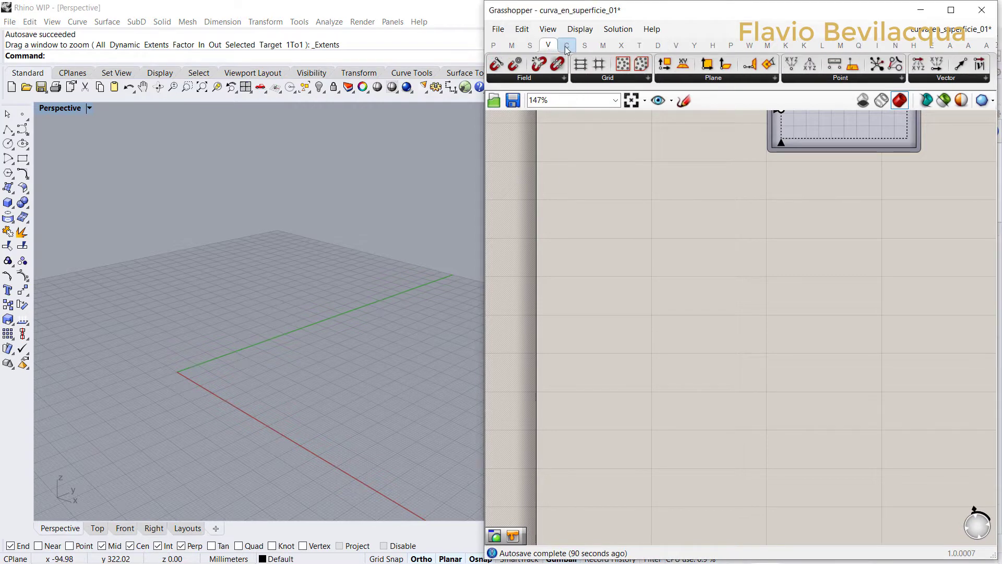
drag(702, 63, 755, 319)
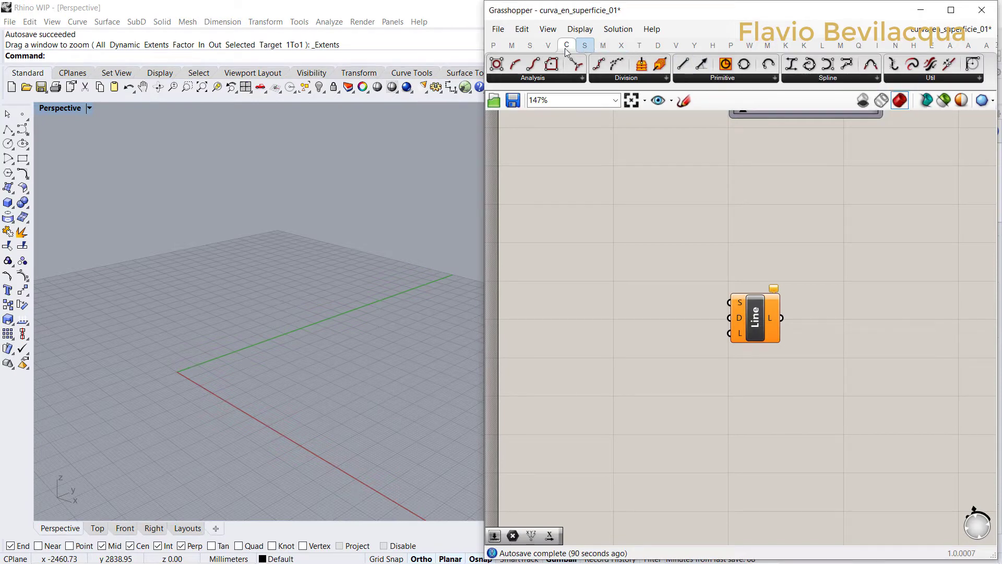
click(549, 47)
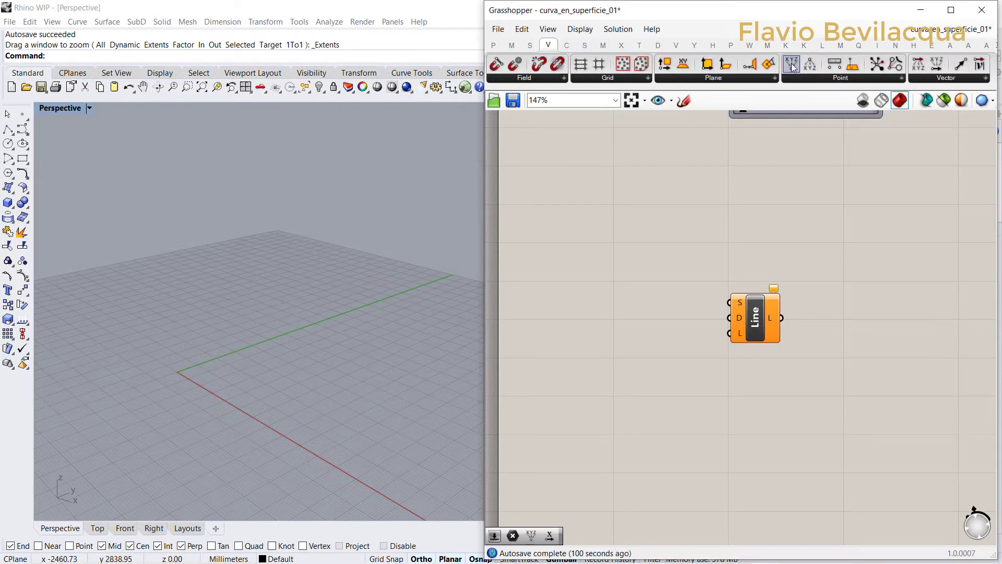
drag(636, 295, 646, 296)
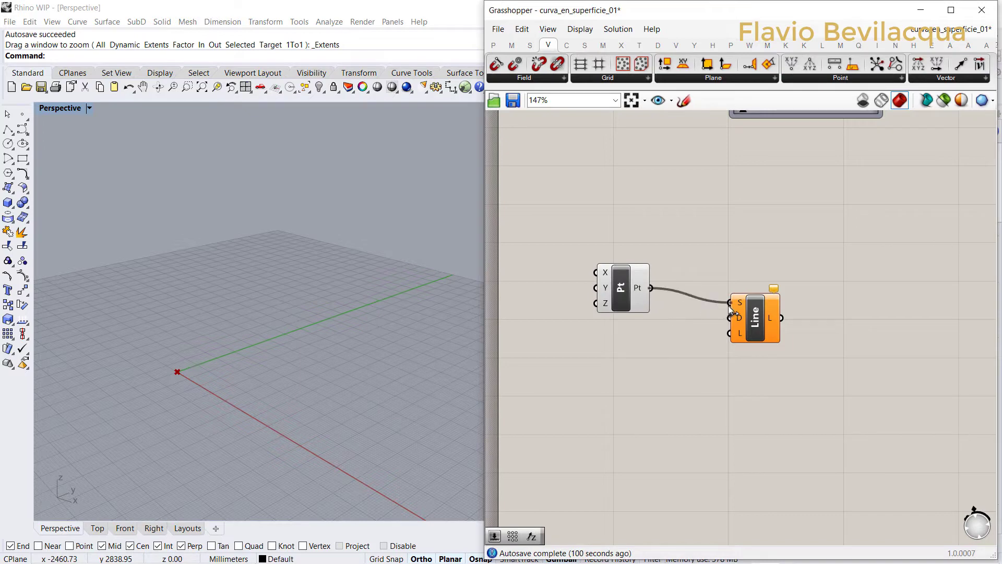
drag(730, 310, 730, 303)
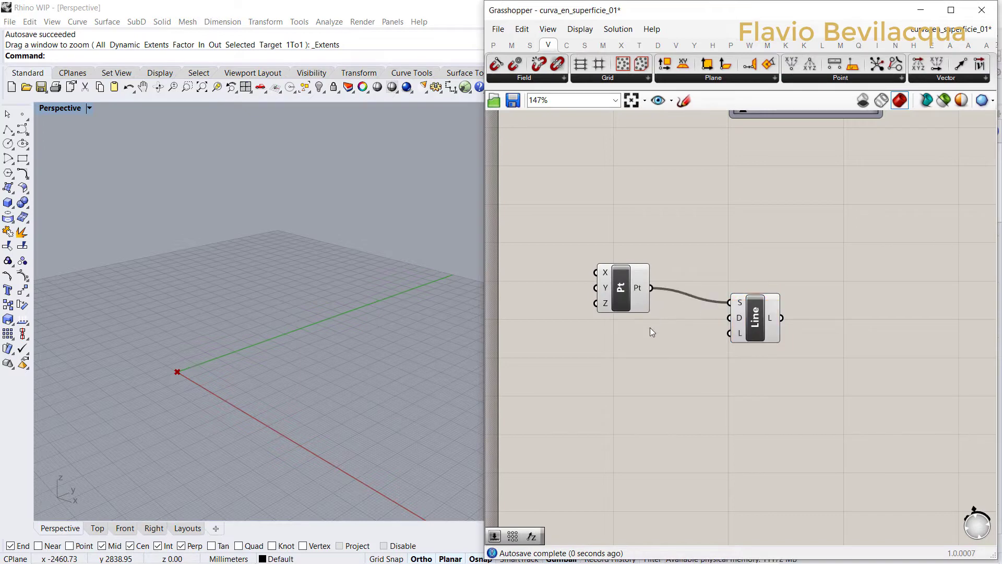
- Add a Unit Z vector below the point component and connect it to the line's direction input
click(966, 78)
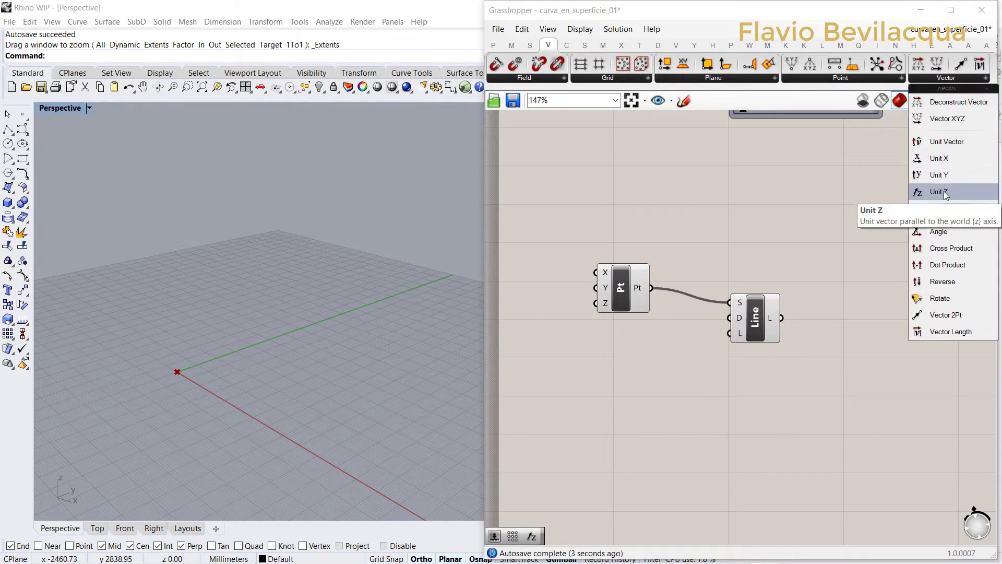
drag(947, 176, 581, 391)
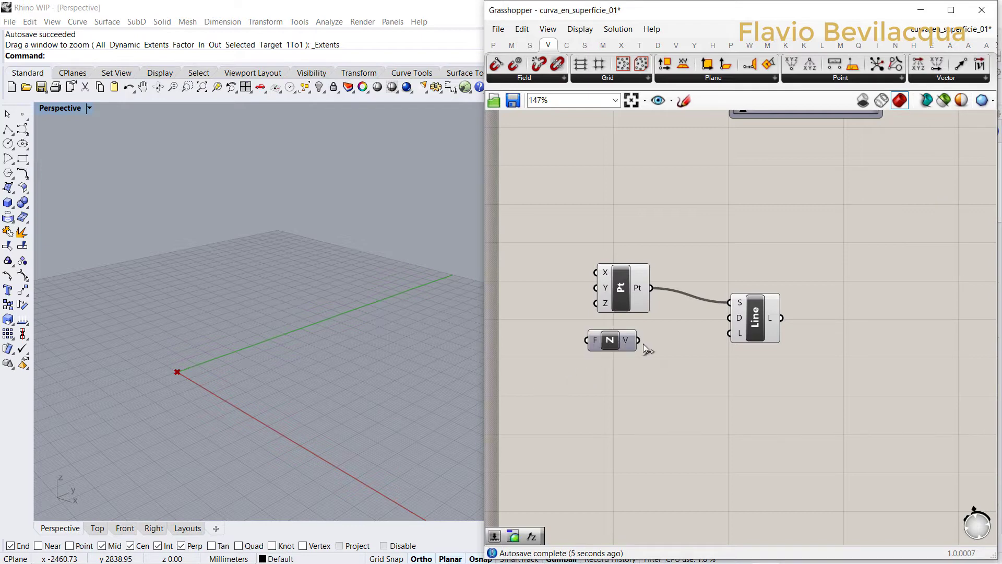
drag(611, 339, 624, 331)
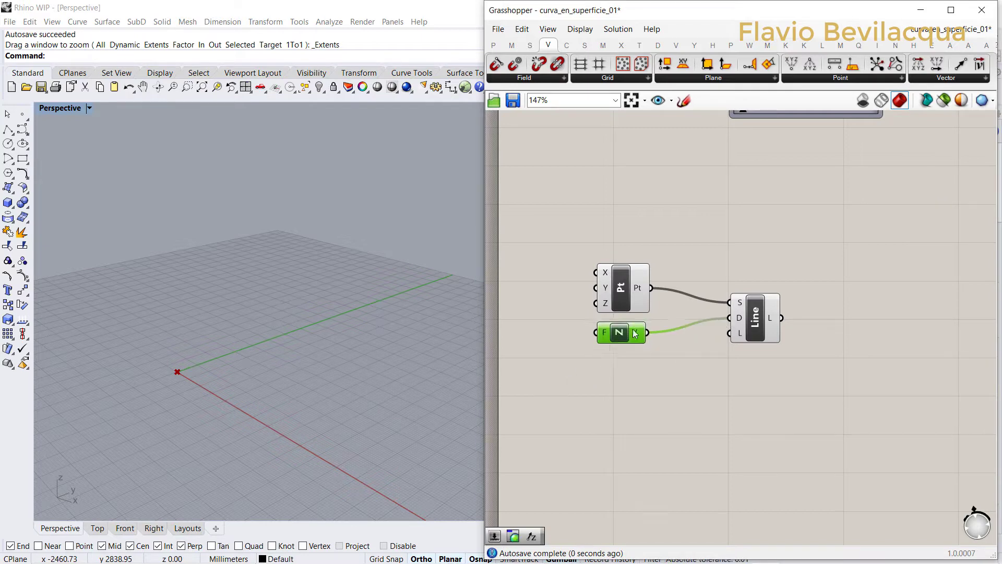
- Create a number slider set to 50, connect it to the line's length input and place it below Unit Z
double_click(639, 373)
text(50)
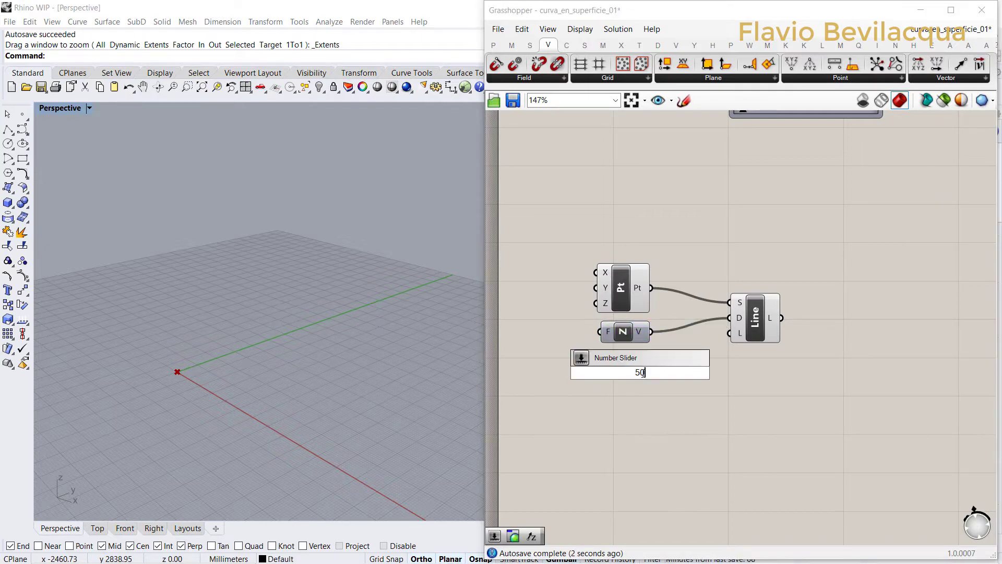
key(Return)
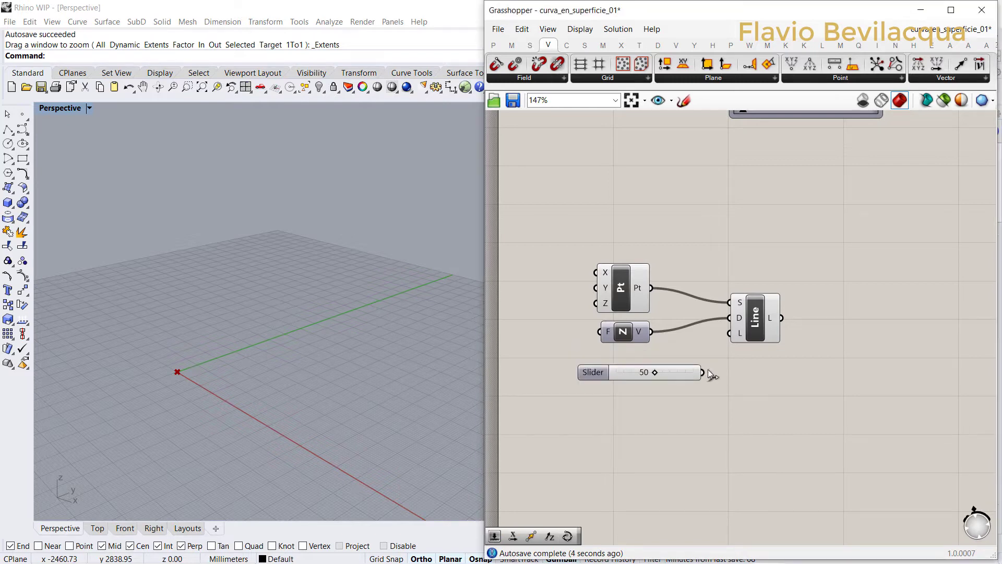
drag(707, 370, 730, 333)
drag(610, 371, 564, 357)
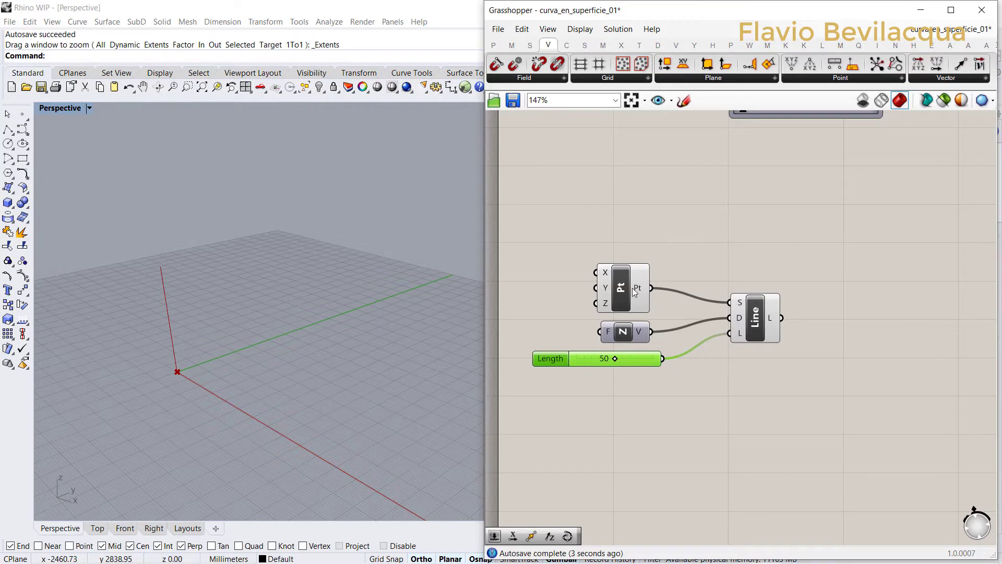
- Add a Linear Array component and connect the line output to its geometry input
scroll(778, 355, down, 4)
scroll(784, 373, up, 3)
click(784, 380)
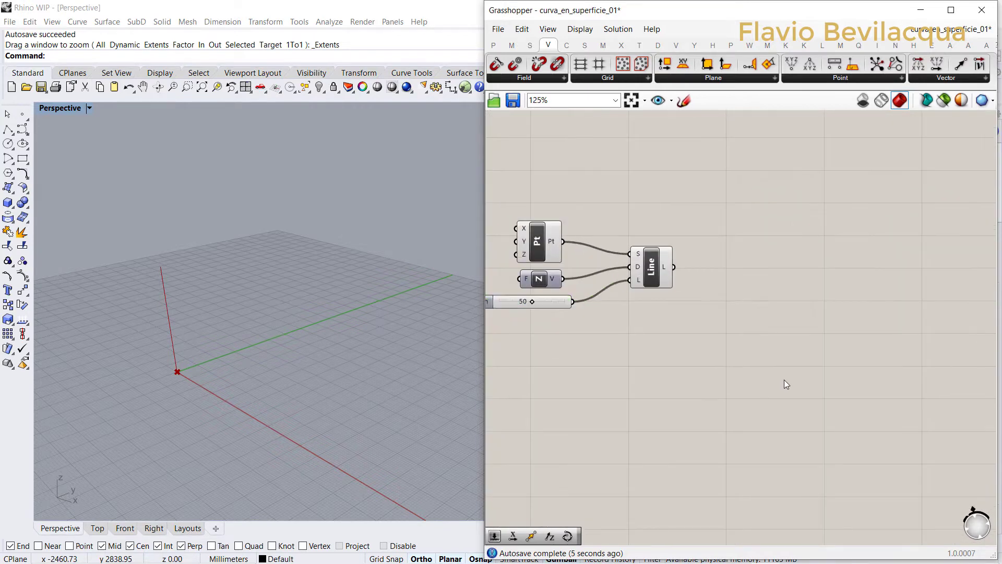
double_click(784, 381)
text(array)
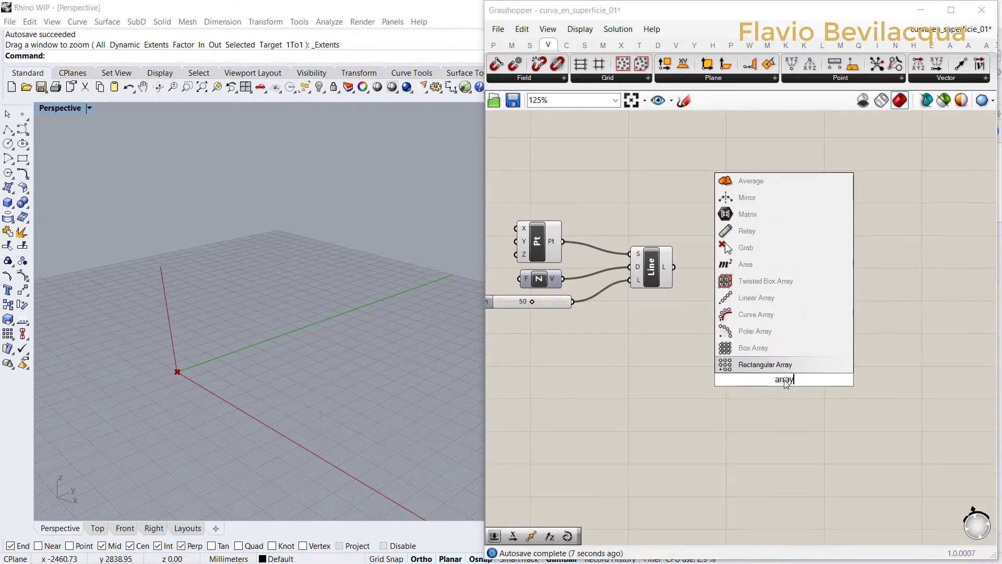
click(754, 298)
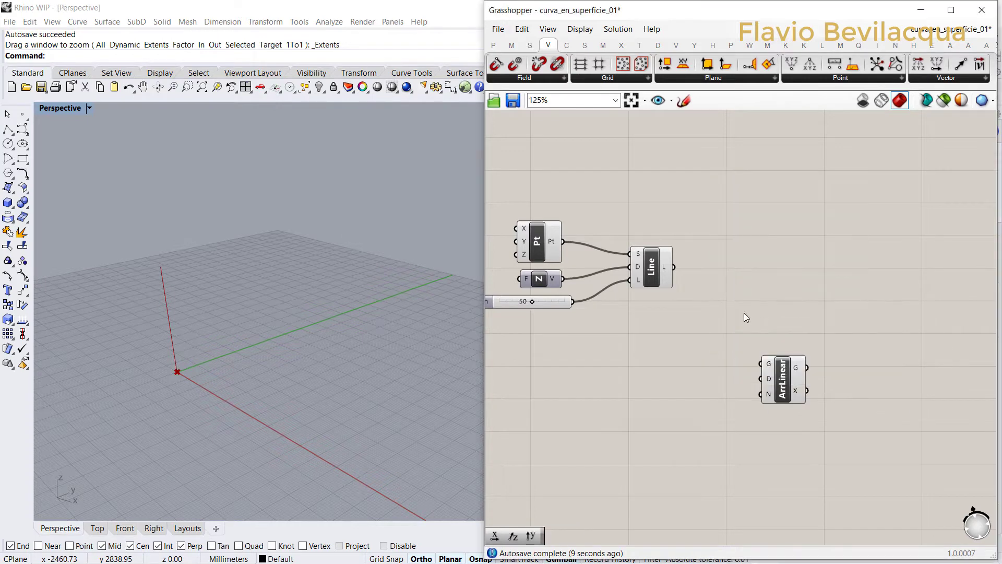
drag(750, 364, 752, 371)
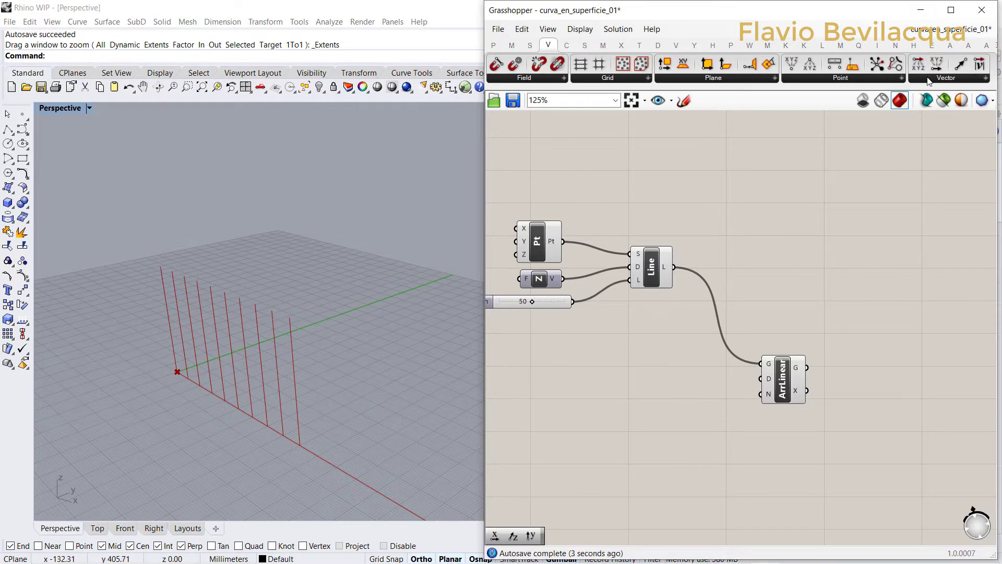
- Add a Unit Y vector, connect it to the Linear Array's direction input and position it beside the array
click(929, 80)
click(940, 182)
click(648, 381)
drag(688, 377, 761, 378)
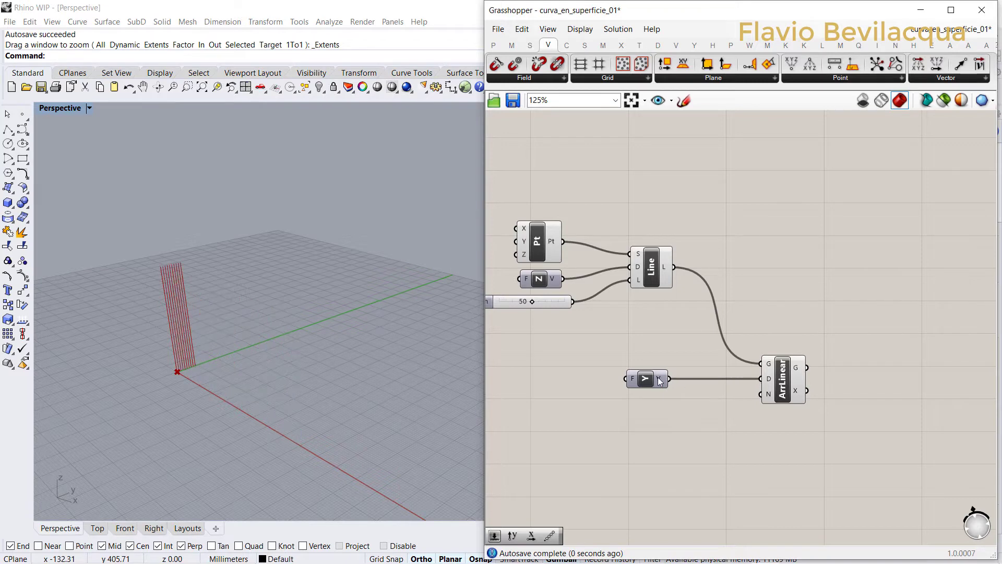
drag(657, 376, 690, 380)
- Create a number slider set to 20, connect it to the Linear Array's count input and place it below Unit Y
double_click(677, 408)
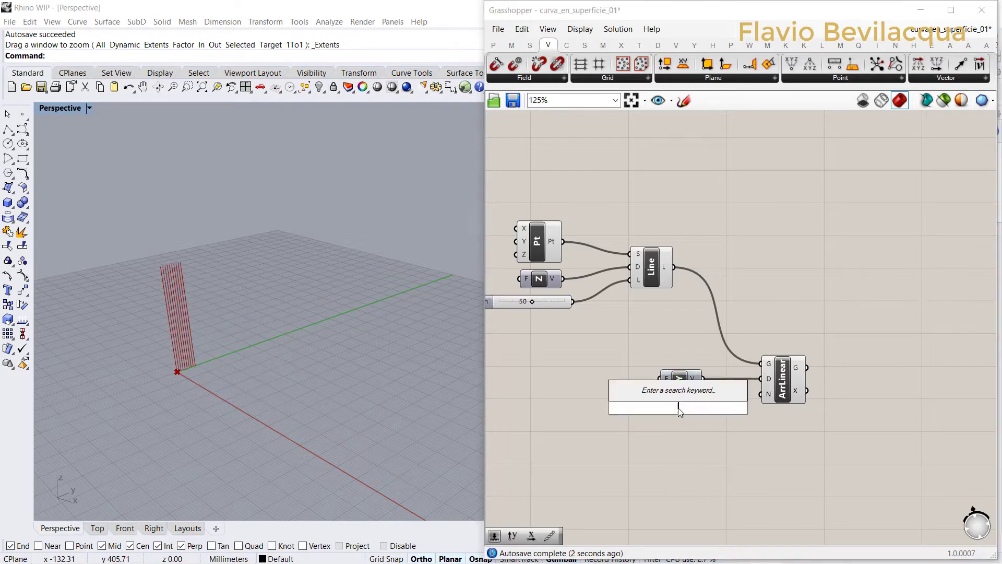
text(20)
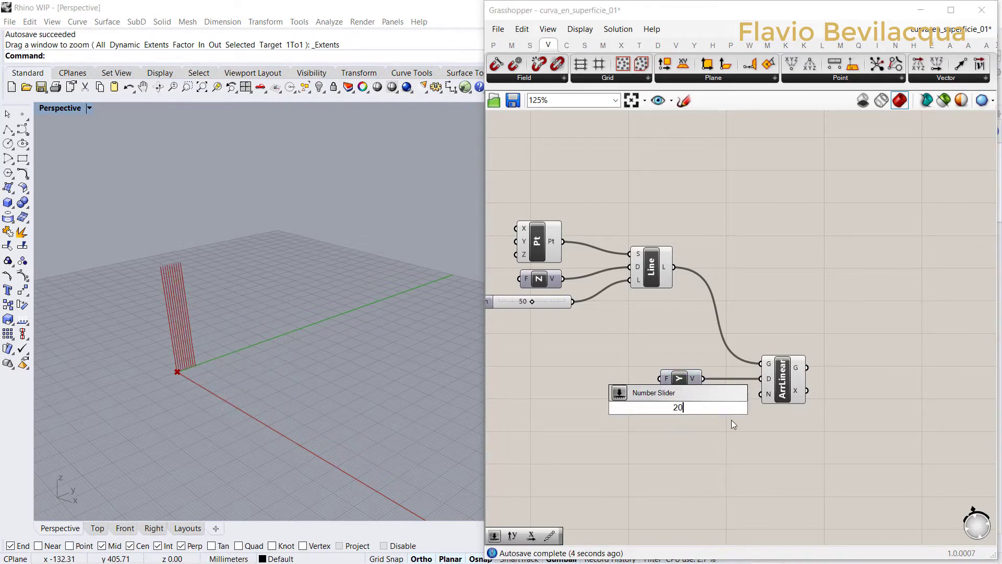
key(Return)
drag(731, 408, 761, 394)
drag(654, 409, 634, 404)
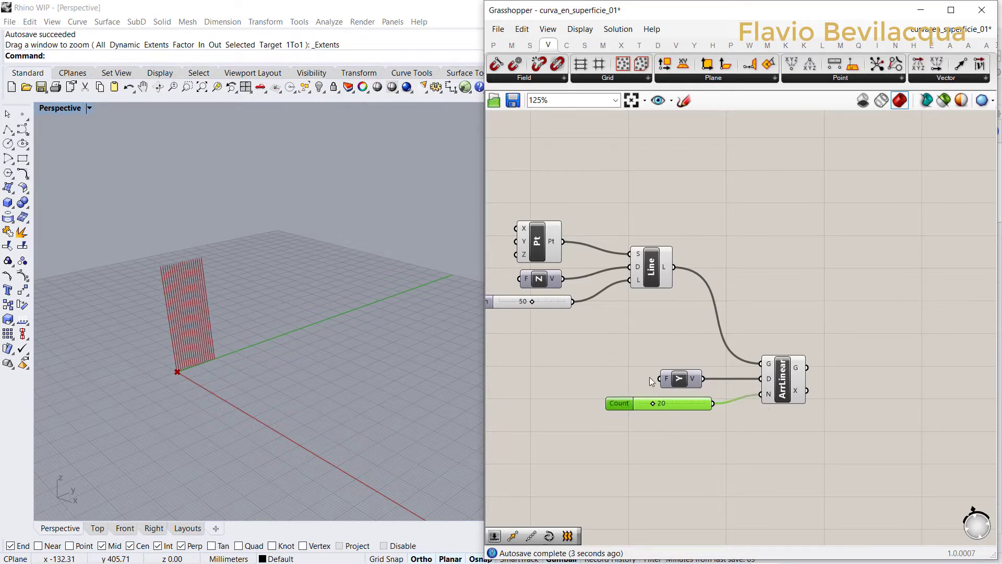
- Create a number slider set to 5.00, connect it to Unit Y's factor input and place it beside the vector
scroll(832, 389, down, 2)
scroll(614, 384, up, 3)
double_click(678, 379)
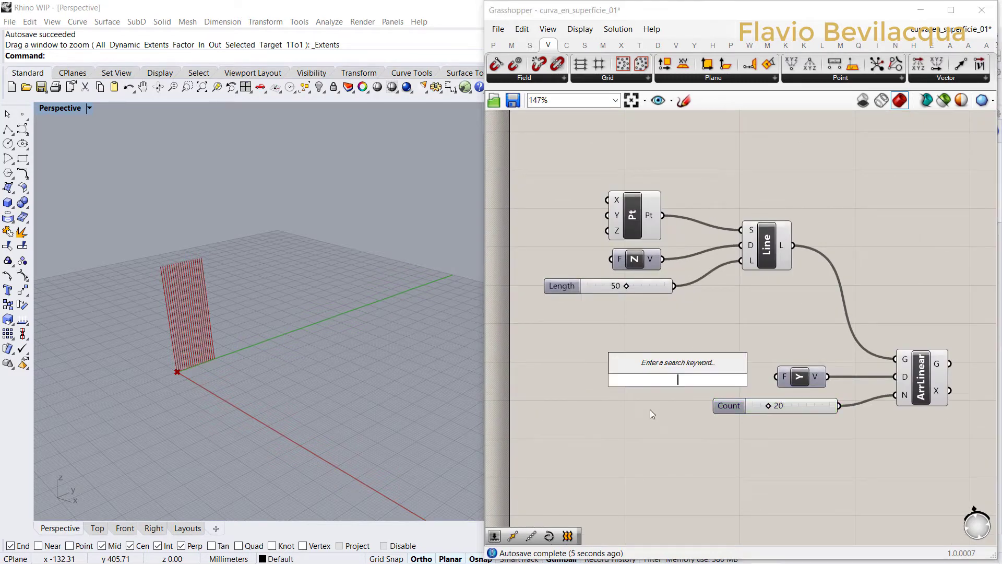
text(5.00)
key(Return)
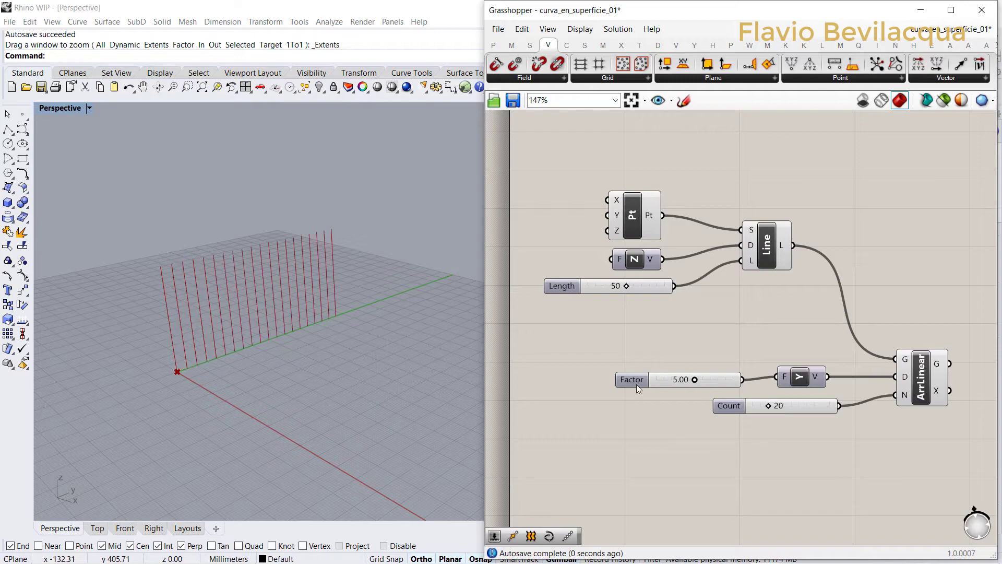
drag(639, 381, 645, 374)
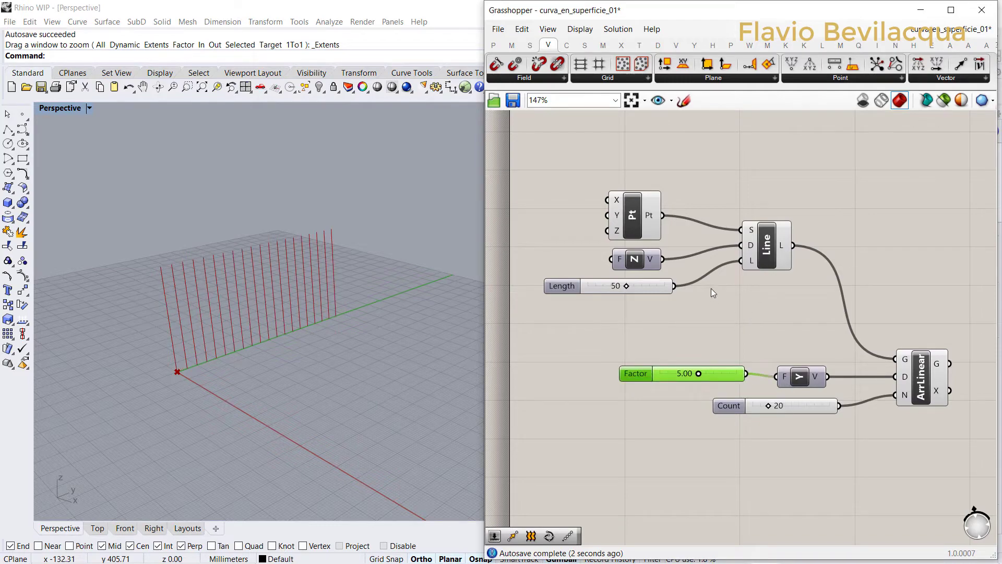
- Add a Loft component and connect the Linear Array's geometry output to its curves input
scroll(711, 288, down, 2)
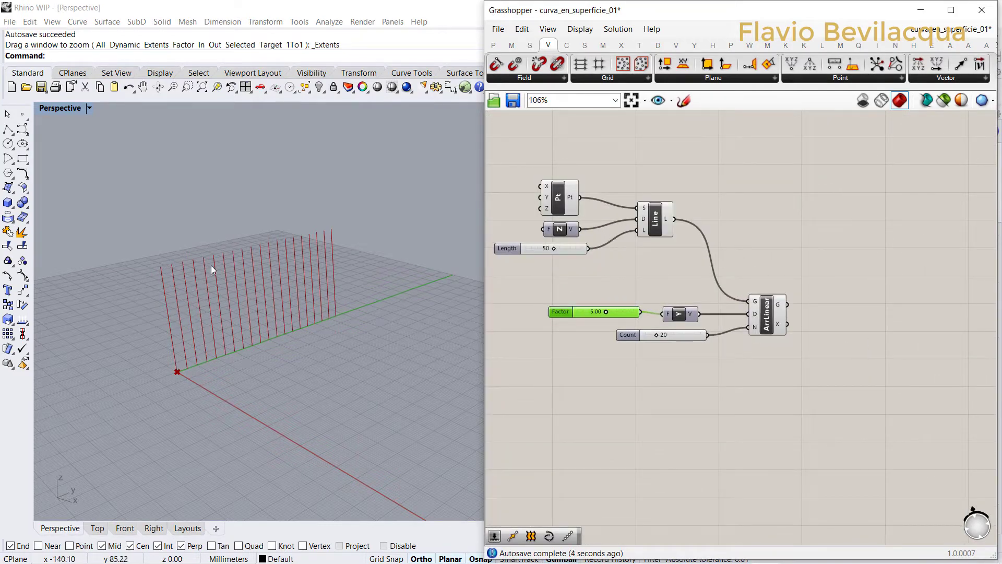
click(585, 48)
click(660, 79)
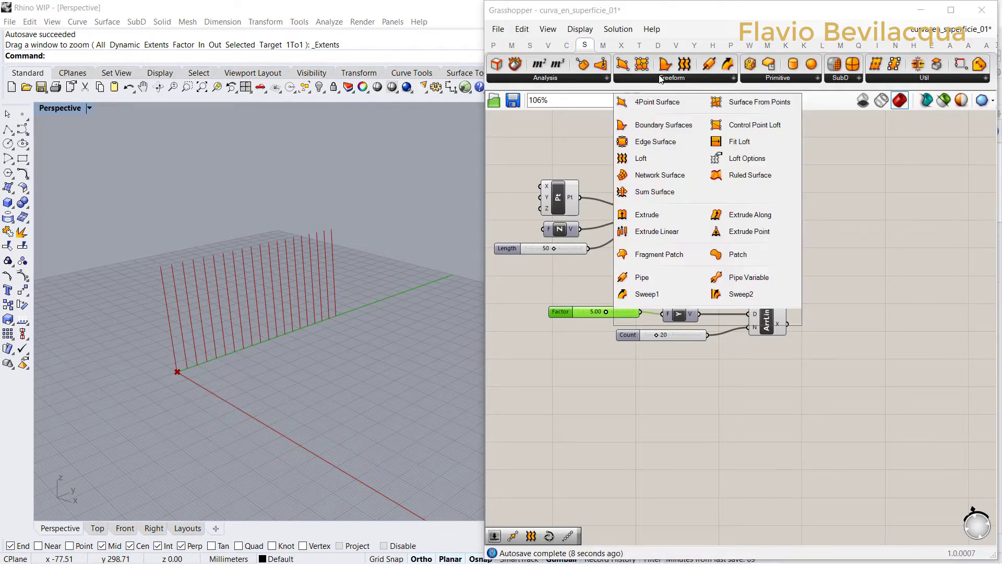
click(641, 163)
click(860, 368)
scroll(794, 331, up, 2)
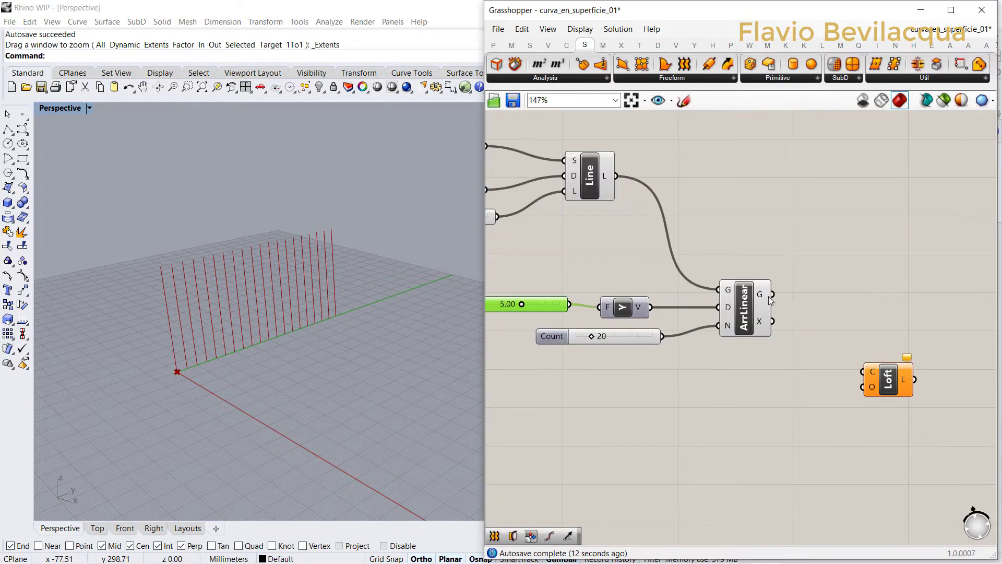
drag(846, 364, 853, 367)
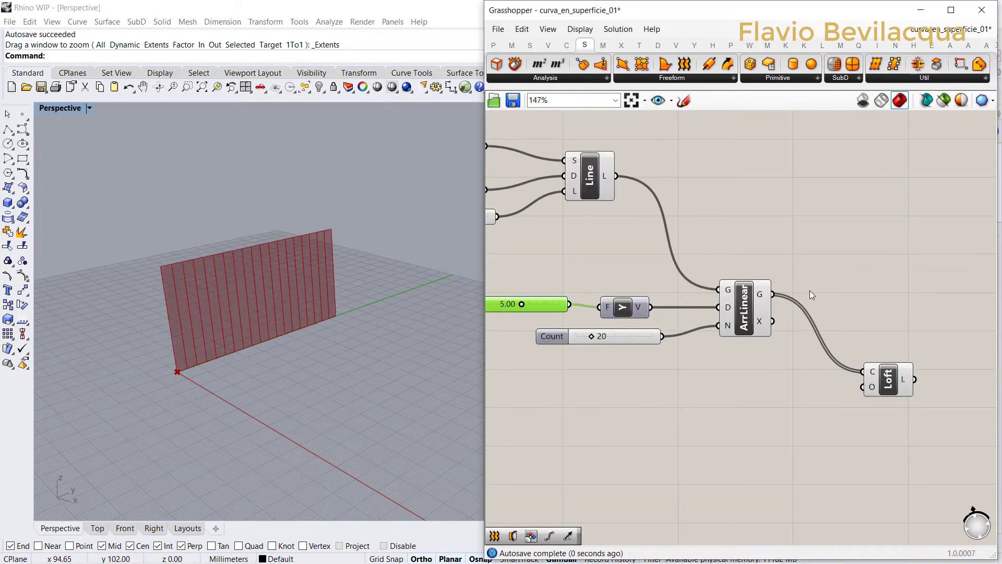
- Add an MD Slider below the Linear Array's number sliders
scroll(809, 290, down, 3)
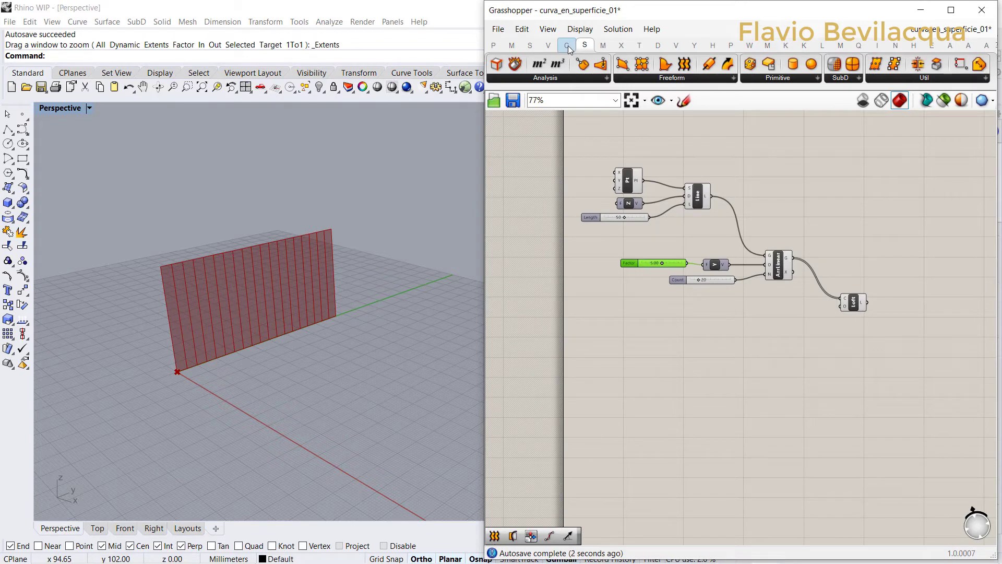
mouse_move(569, 49)
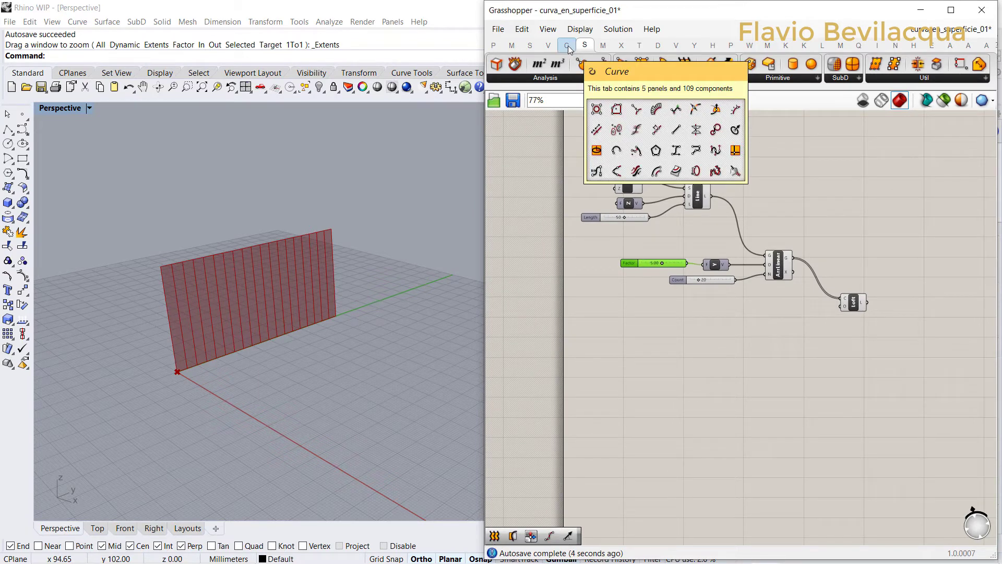
click(493, 46)
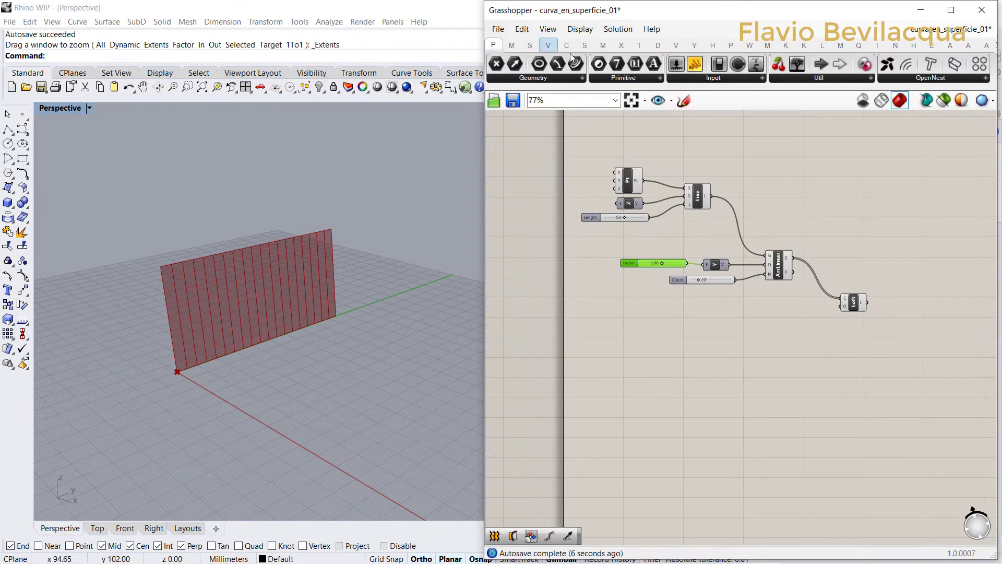
click(692, 79)
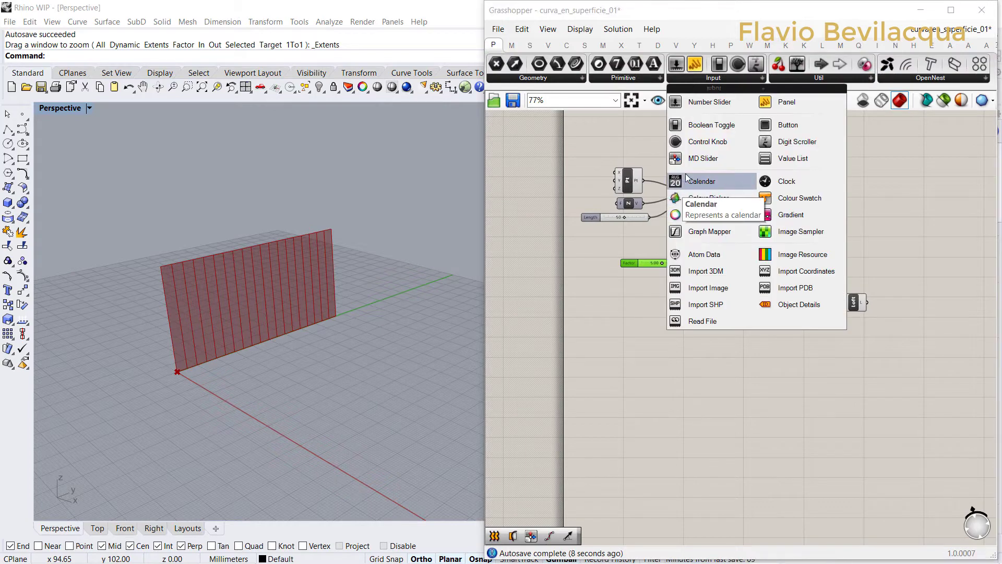
drag(691, 157, 644, 408)
- Duplicate the MD Slider until four of them are stacked in a vertical column
scroll(664, 329, down, 1)
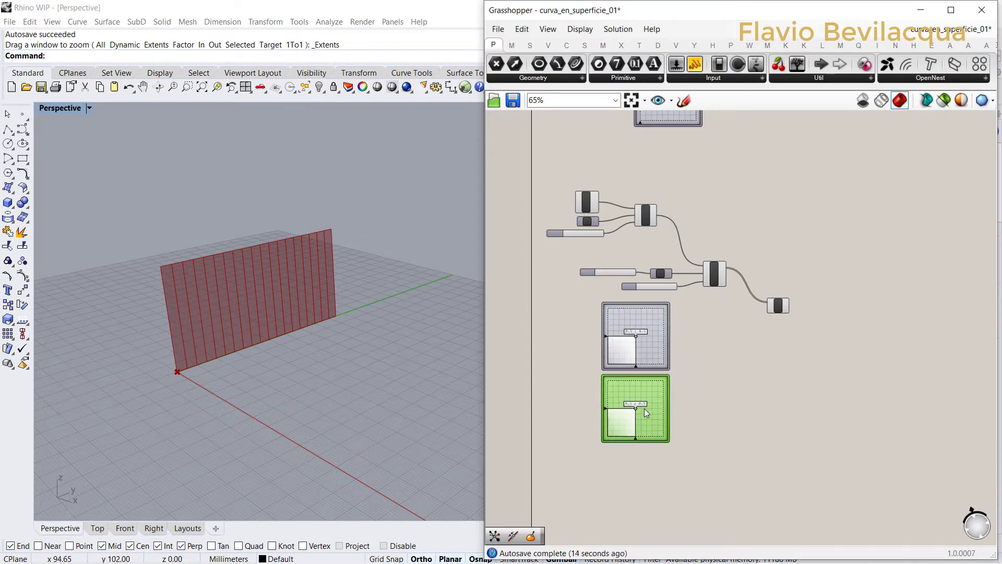
key(ctrl+v)
drag(659, 373, 654, 511)
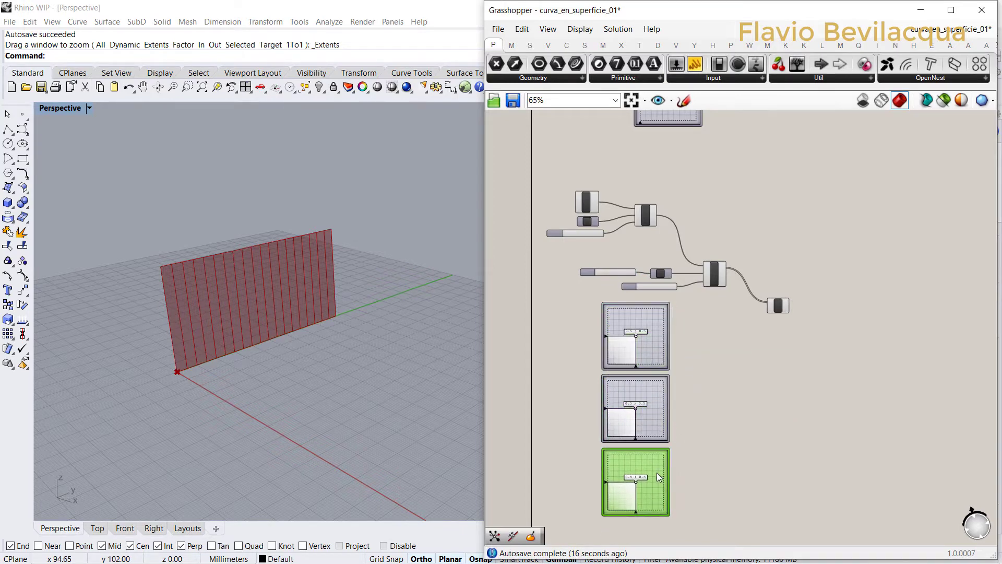
key(ctrl+v)
scroll(663, 353, down, 3)
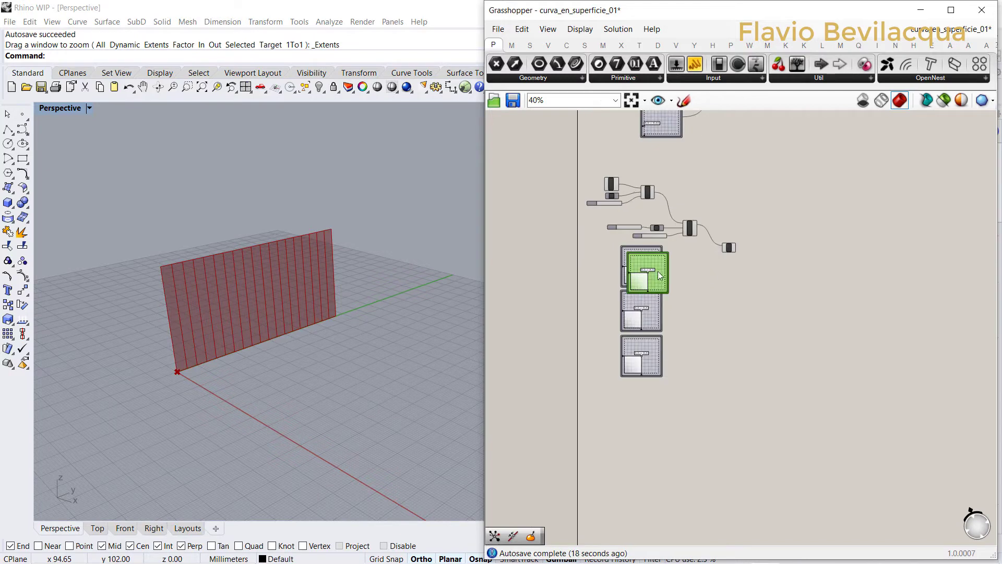
drag(655, 408, 652, 407)
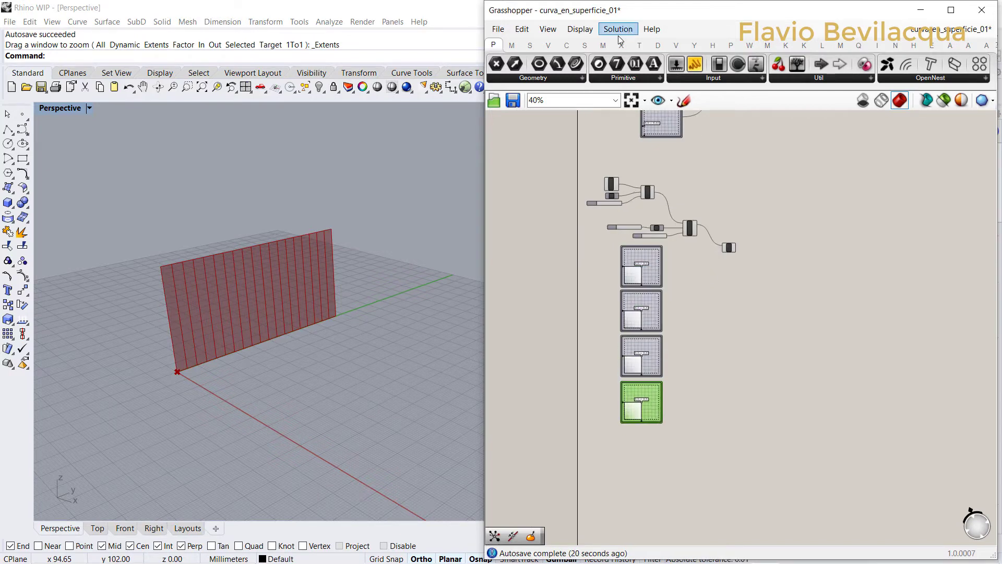
- Add an Evaluate Surface component beside the column of MD Sliders
click(584, 46)
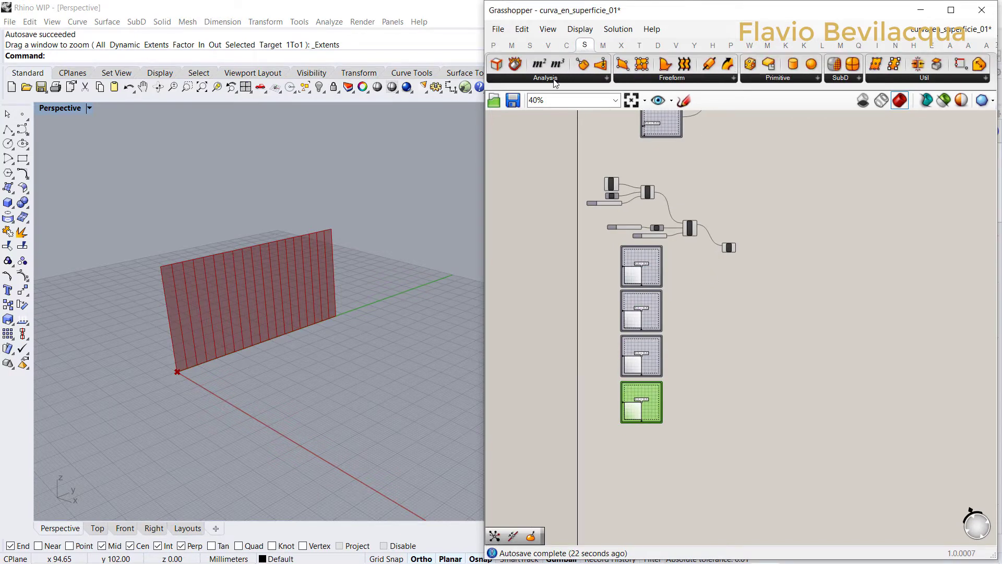
click(554, 78)
click(528, 315)
click(714, 320)
- Connect all four MD Sliders to the uv input of Evaluate Surface
scroll(715, 321, up, 4)
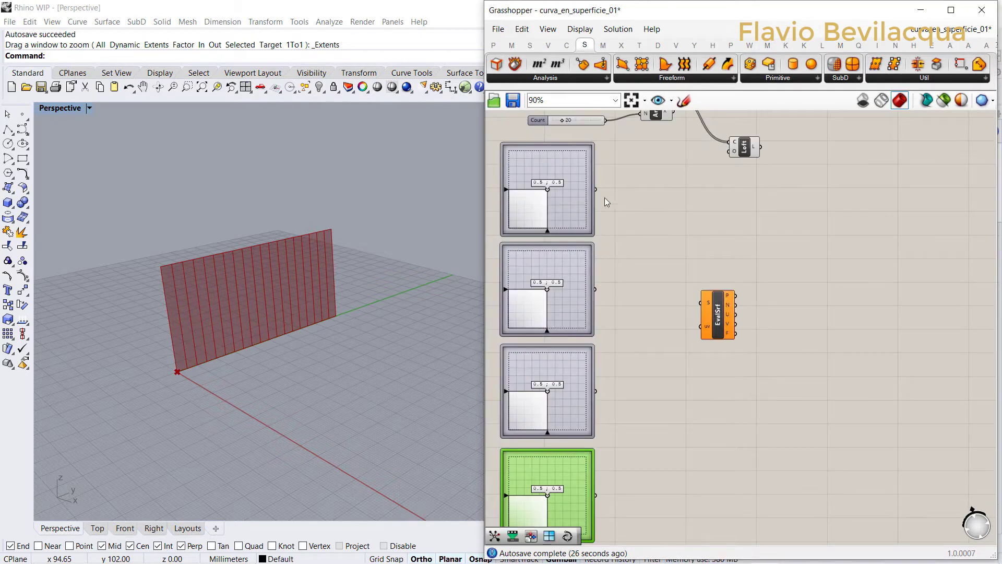
drag(595, 189, 700, 326)
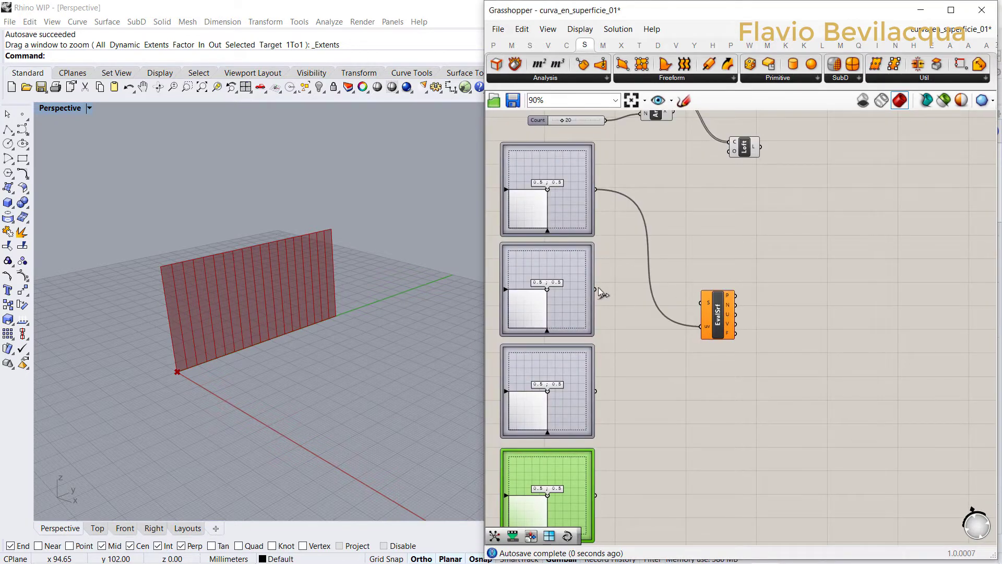
shift+drag(596, 290, 701, 326)
shift+drag(596, 391, 700, 327)
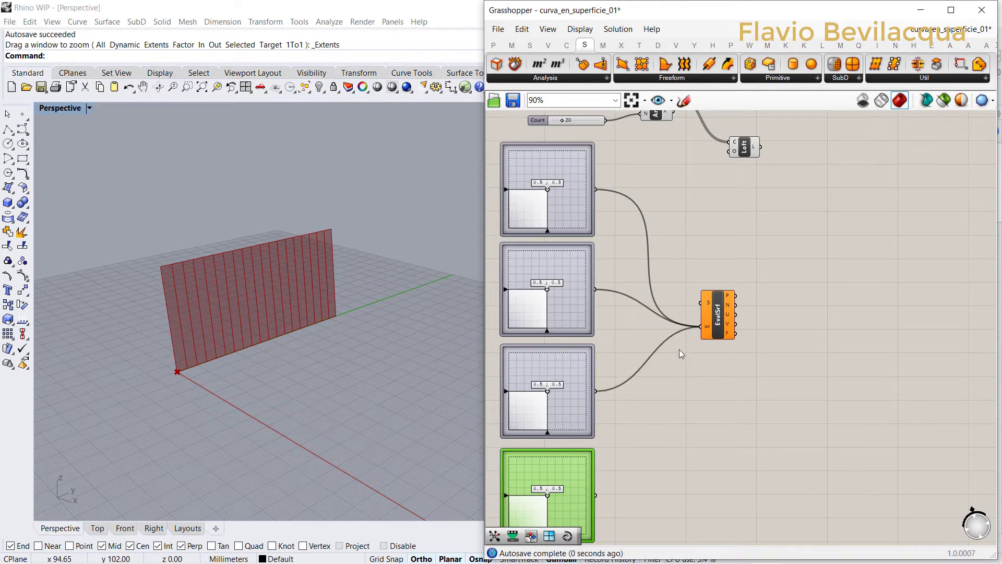
shift+drag(597, 496, 697, 328)
- Move Evaluate Surface farther from the MD Sliders and connect the Loft output to its surface input
scroll(665, 299, down, 2)
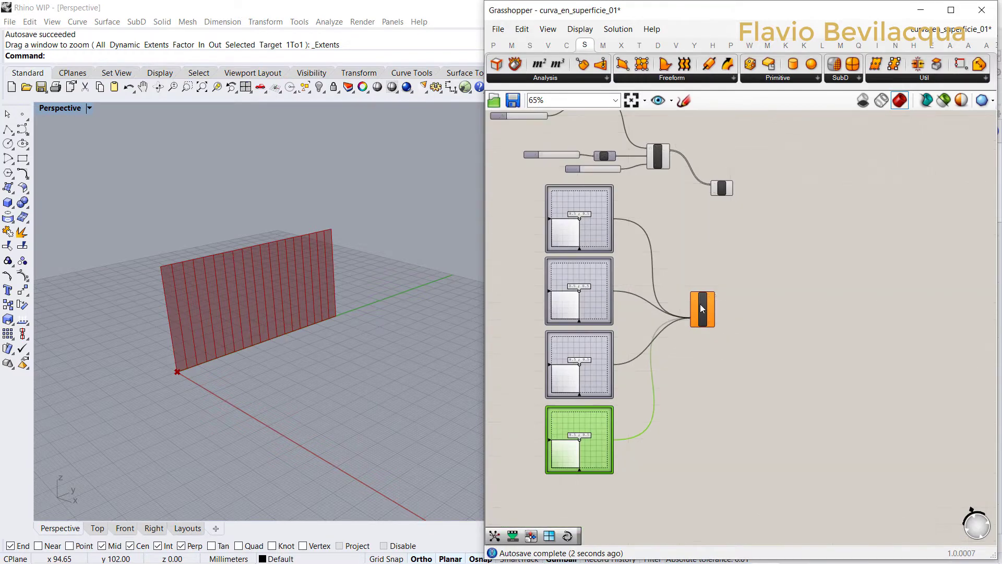
drag(703, 289, 763, 230)
scroll(763, 230, up, 3)
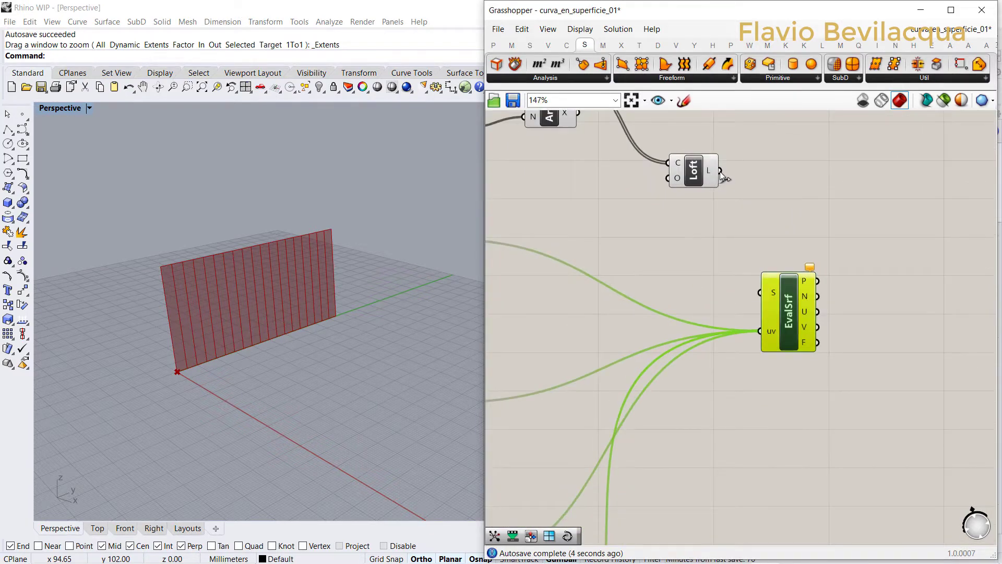
drag(719, 170, 758, 297)
- Reparameterize the surface input of Evaluate Surface
scroll(767, 295, up, 3)
right_click(765, 288)
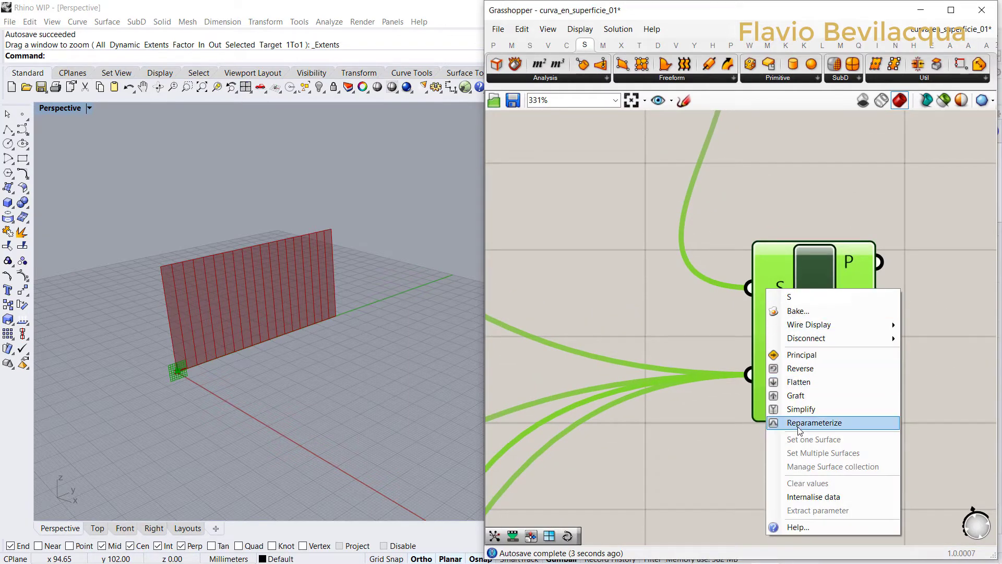
click(778, 422)
scroll(904, 259, down, 4)
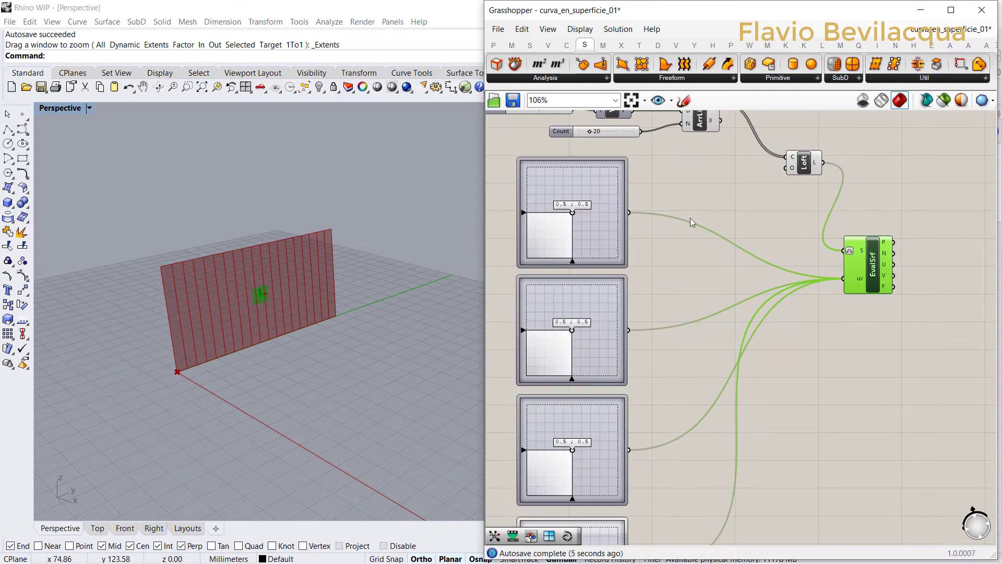
- Set the first MD Slider to 1.0 ; 0.88, the second to about 0.73 ; 0.44 and the fourth to about 0.0 ; 0.2
scroll(628, 204, up, 3)
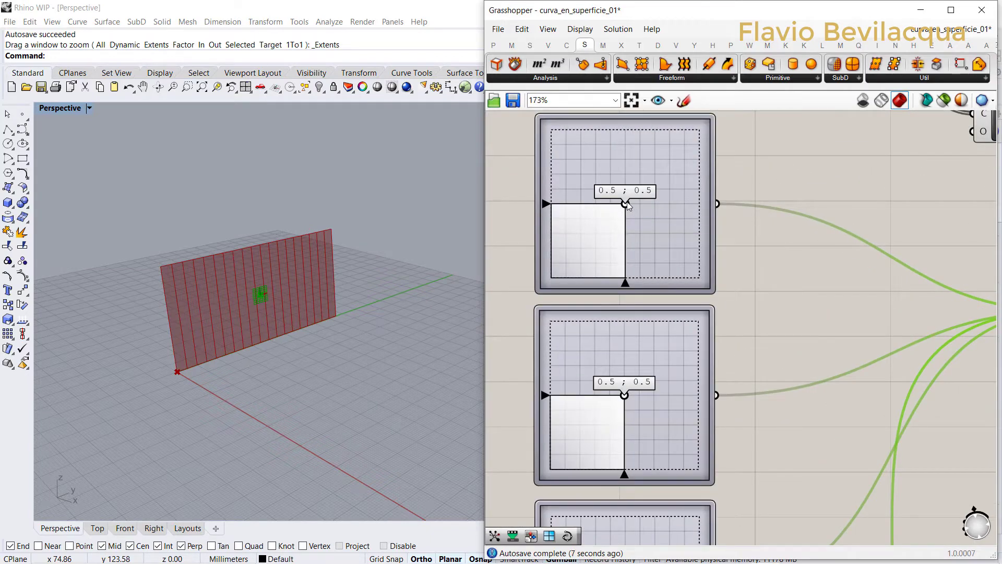
drag(627, 203, 705, 149)
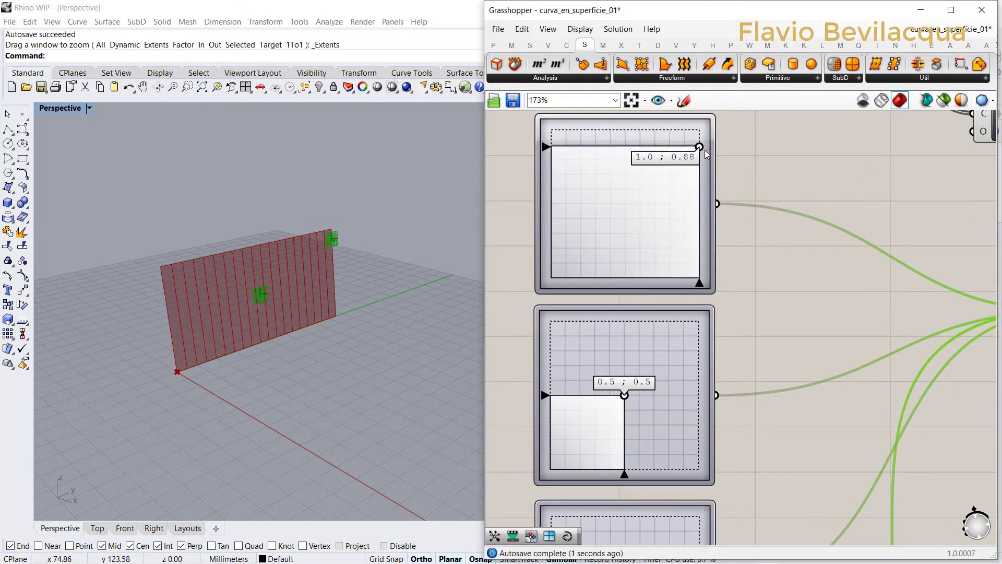
scroll(695, 164, down, 3)
scroll(663, 282, up, 3)
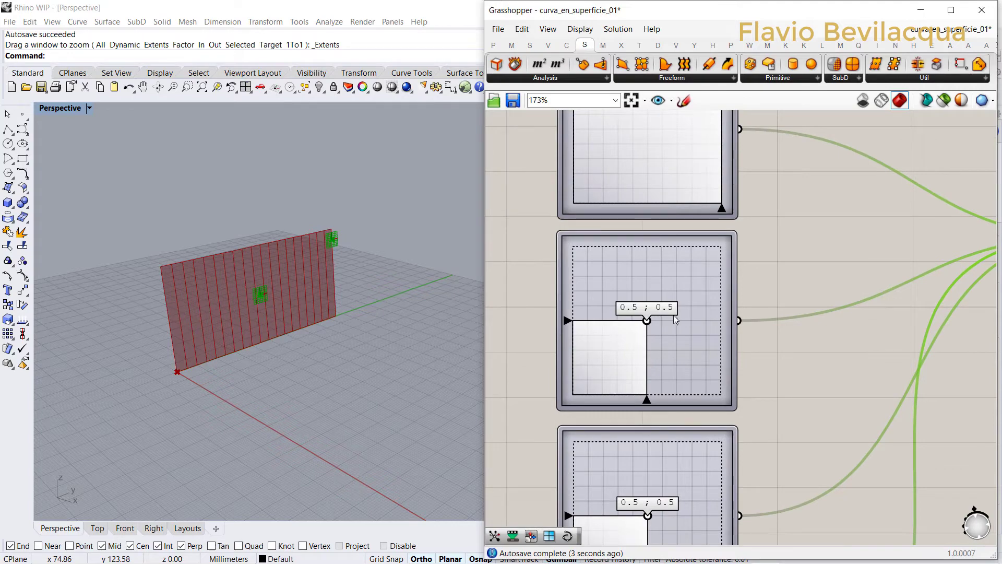
drag(647, 320, 681, 329)
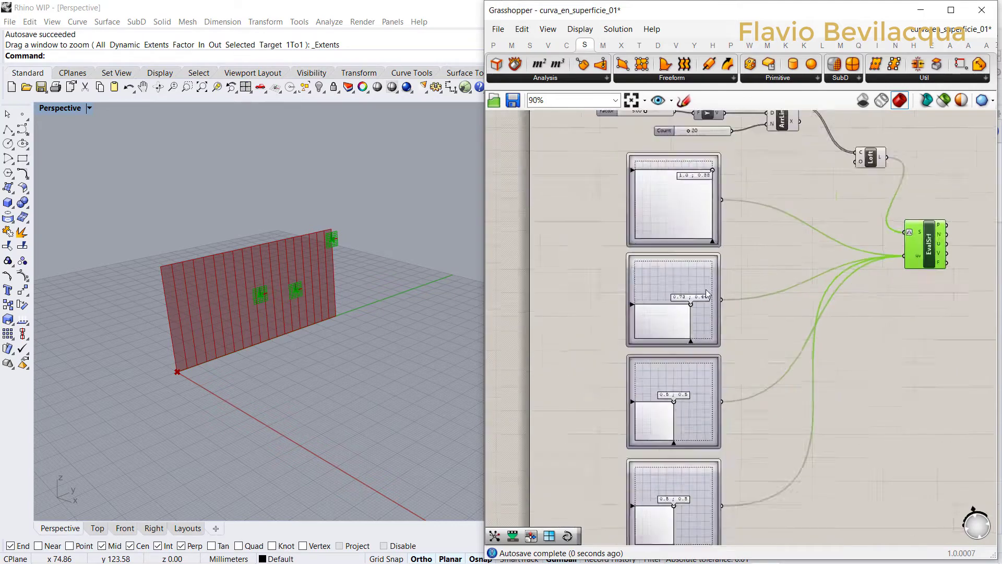
scroll(676, 389, down, 4)
scroll(677, 389, up, 4)
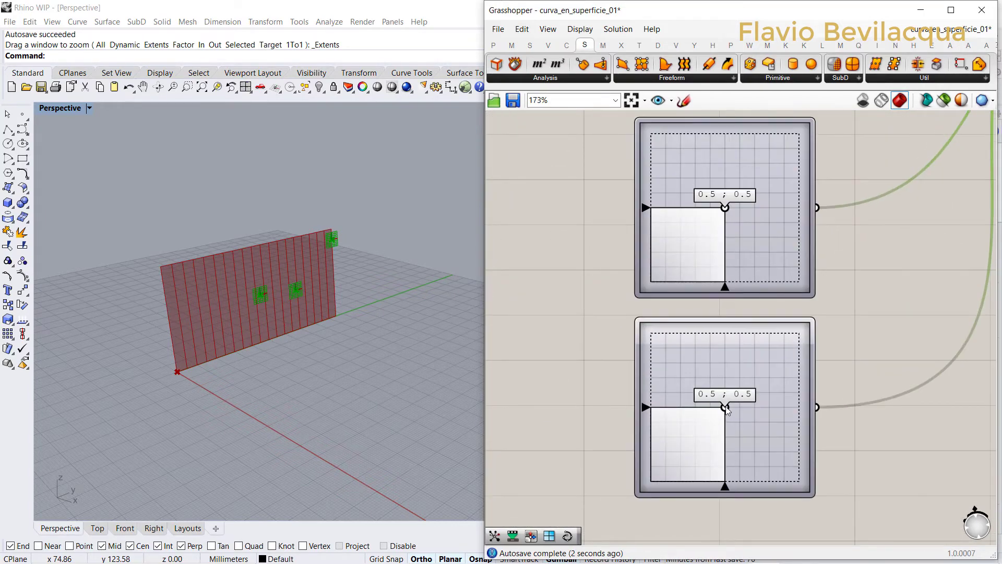
drag(726, 410, 651, 449)
scroll(534, 339, down, 5)
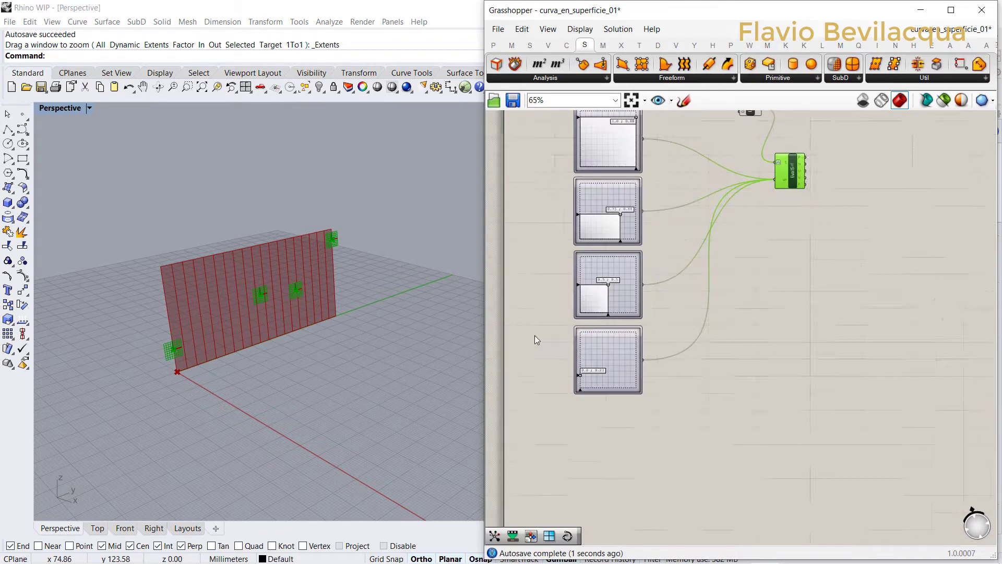
- Add an Interpolate curve component and connect Evaluate Surface's point output to its vertices input
scroll(534, 339, down, 3)
scroll(700, 214, up, 6)
click(662, 286)
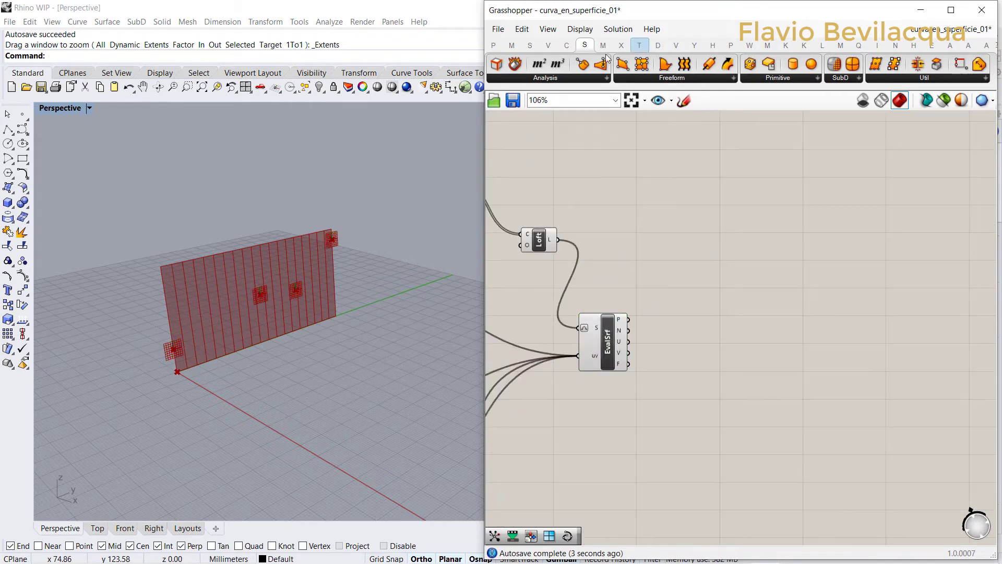
click(566, 45)
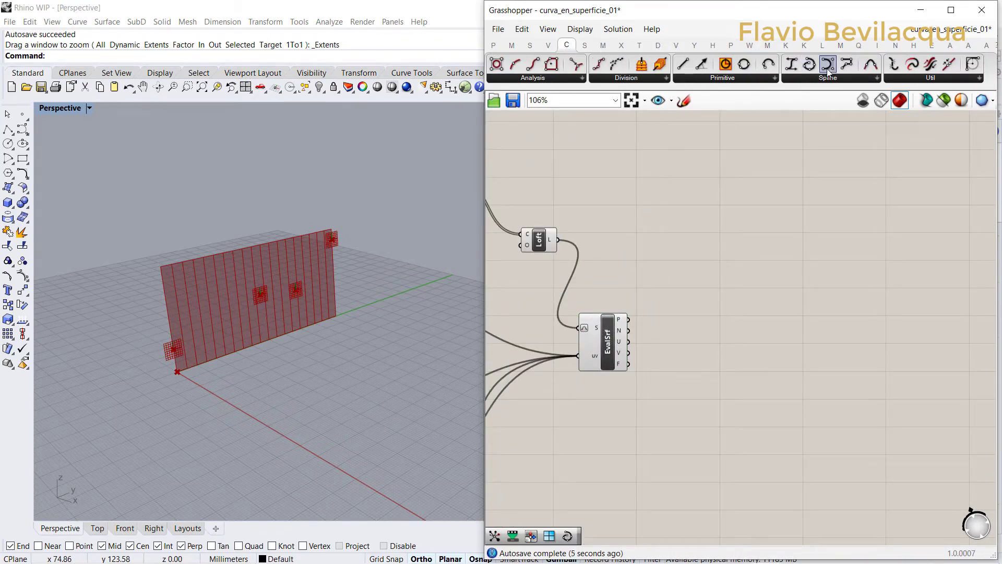
click(846, 73)
click(696, 324)
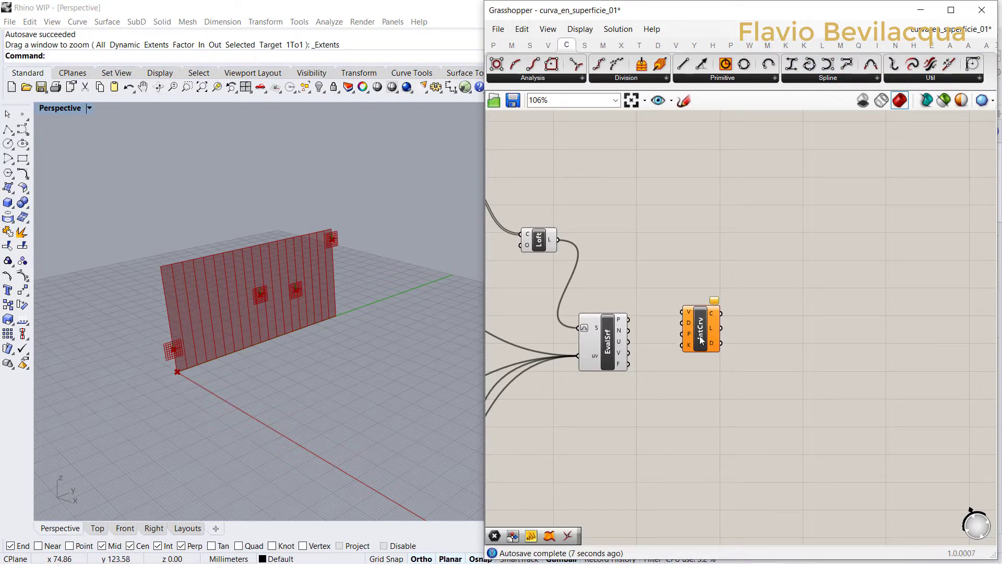
scroll(602, 323, up, 4)
drag(588, 299, 690, 284)
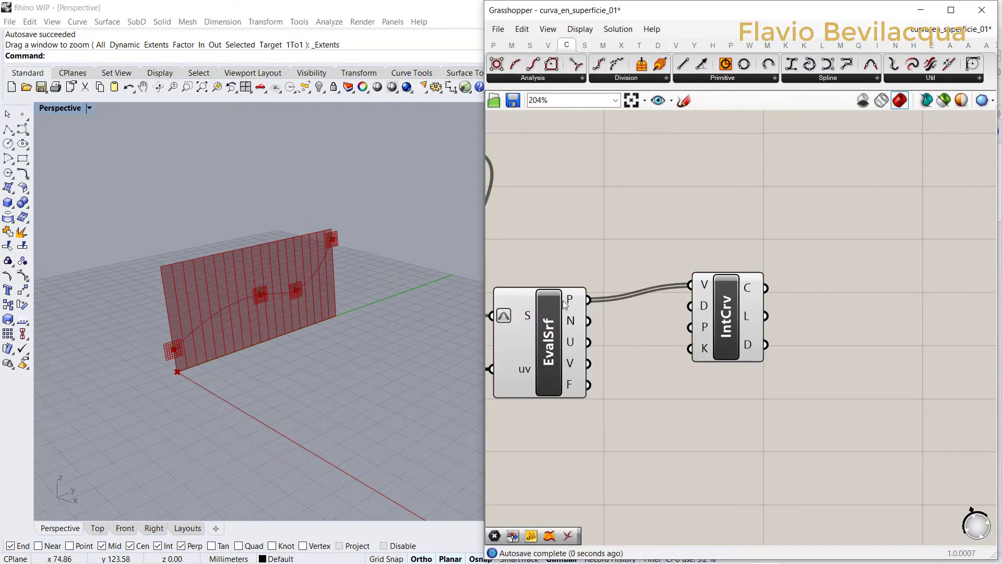
- Move the Interpolate component farther from Evaluate Surface and review the curve across the lofted surface
scroll(776, 313, down, 4)
drag(784, 313, 811, 320)
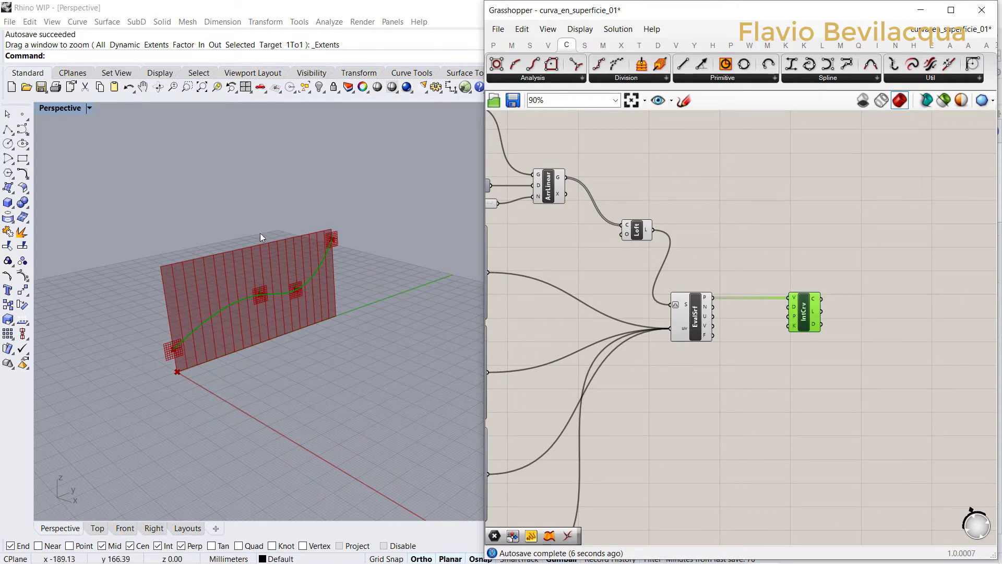
right_drag(243, 255, 271, 245)
scroll(553, 204, up, 2)
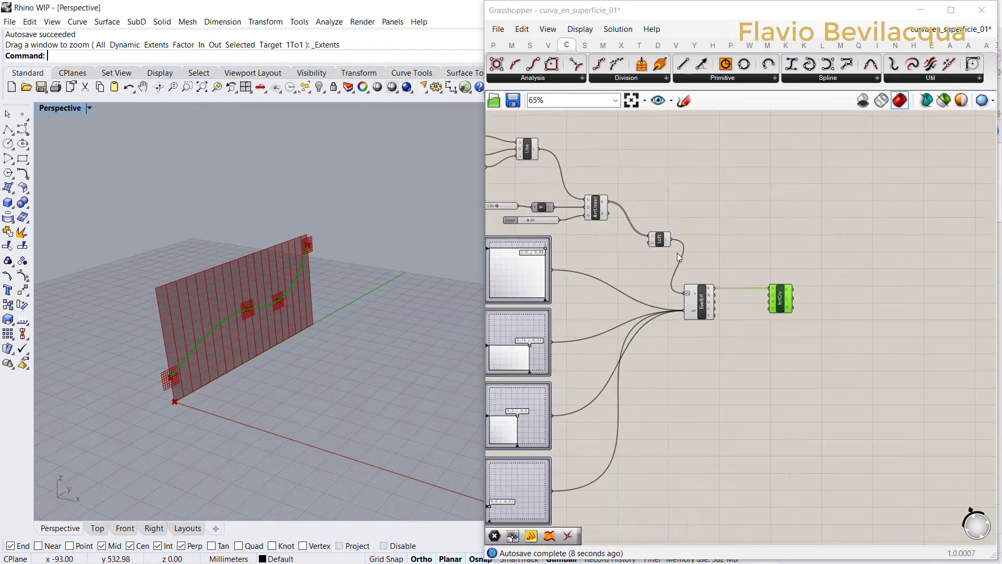
- Turn off the Loft component's preview and review the interpolated curve against the arrayed vertical lines
click(657, 239)
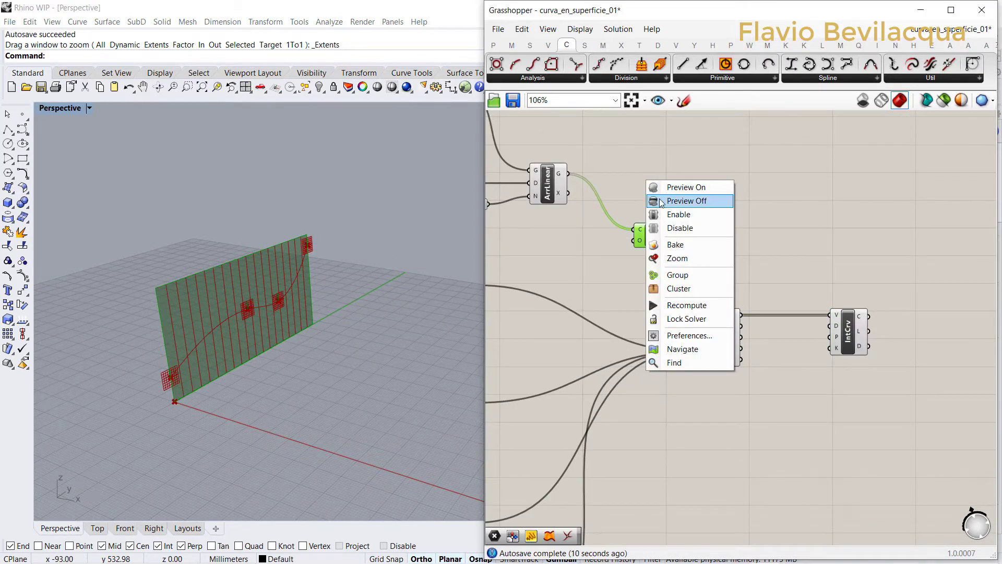
click(678, 201)
scroll(264, 261, up, 5)
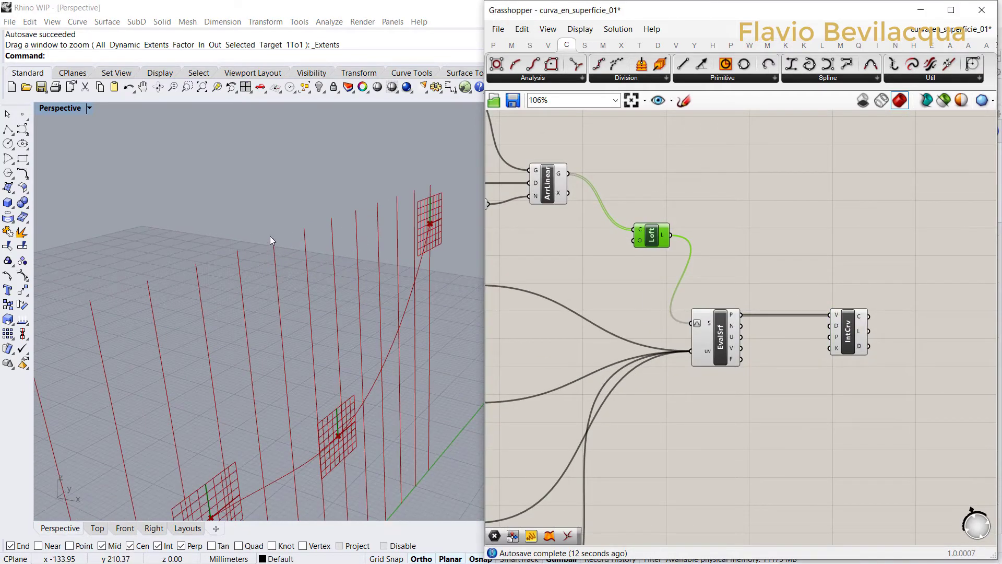
scroll(270, 236, down, 4)
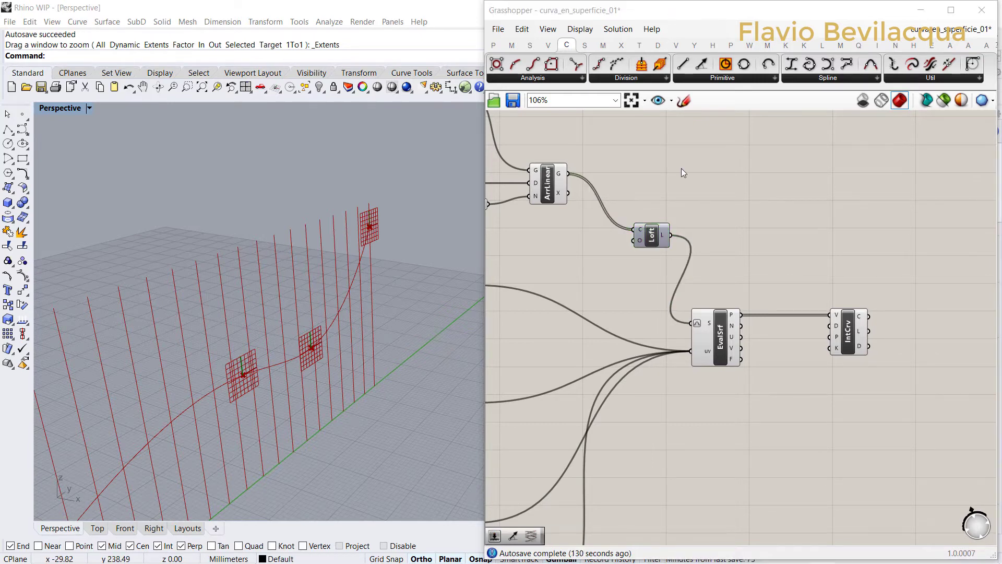
- Add a Divide Curve component, connect Linear Array's geometry output to its curve input, and leave space between the two components
click(605, 68)
right_drag(699, 323, 530, 326)
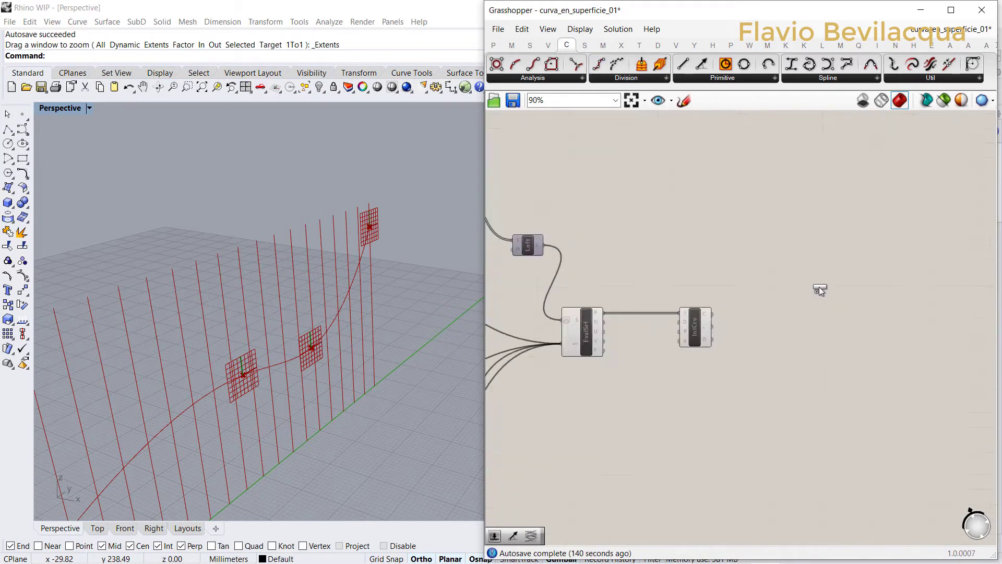
click(786, 270)
click(680, 333)
click(722, 291)
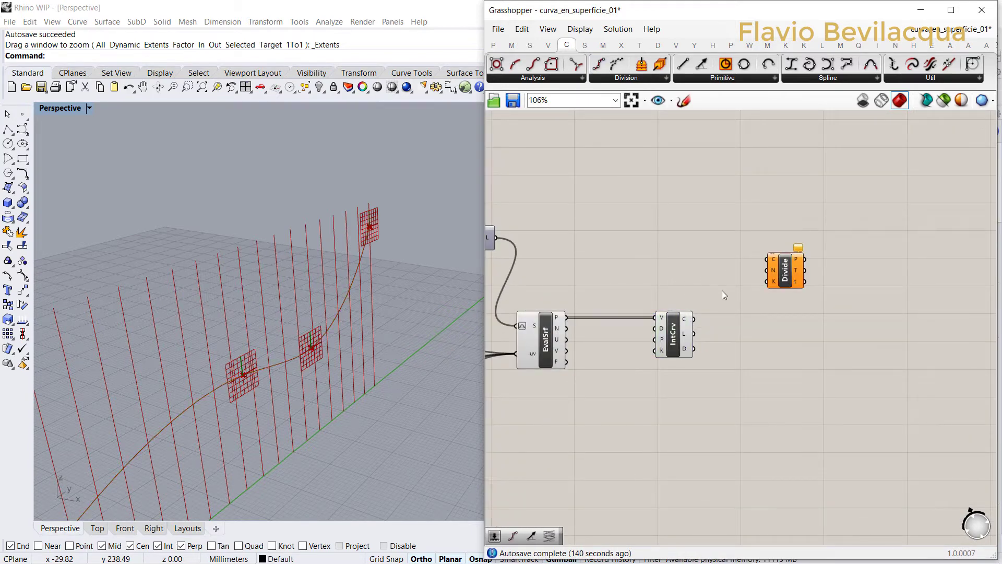
right_drag(722, 291, 908, 341)
click(565, 244)
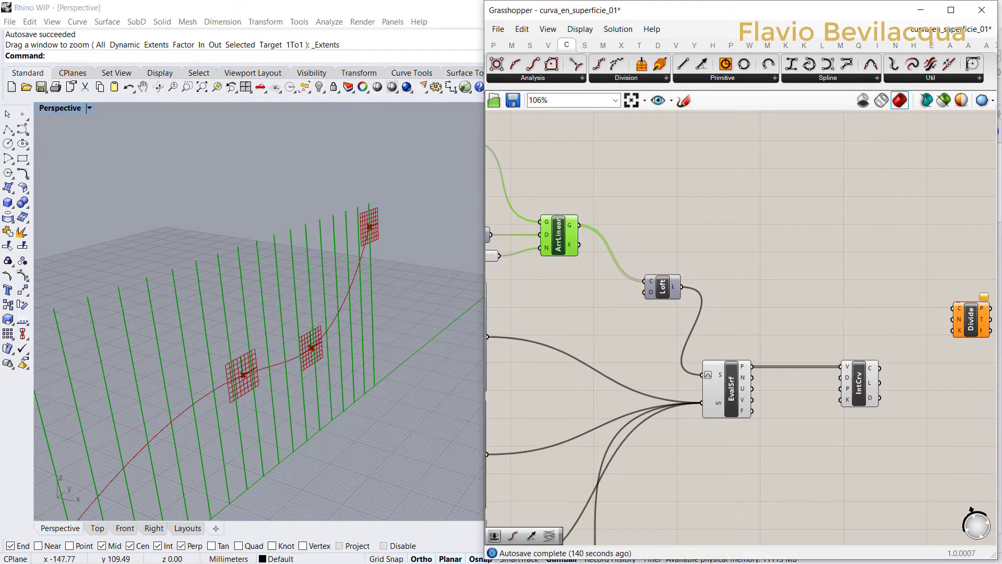
drag(955, 323, 665, 216)
drag(579, 225, 665, 202)
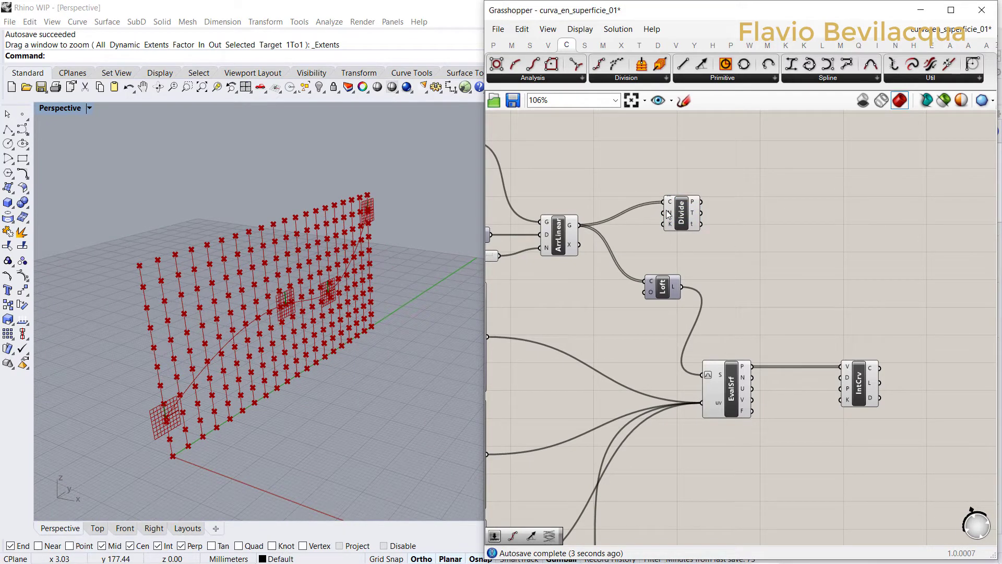
drag(669, 214, 819, 211)
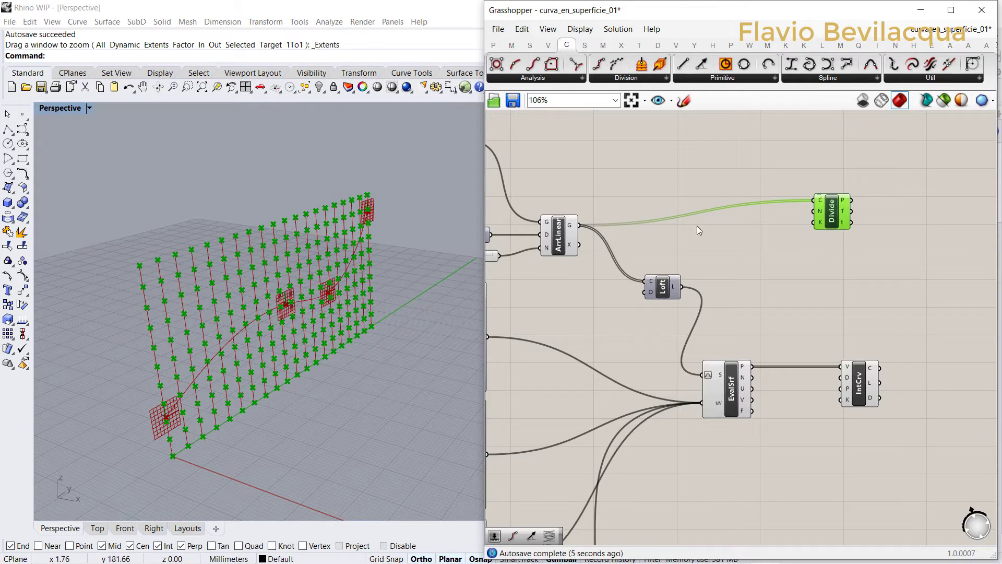
- Create a number slider with the value 10 and connect it to Divide Curve's count input
scroll(698, 225, up, 3)
double_click(719, 234)
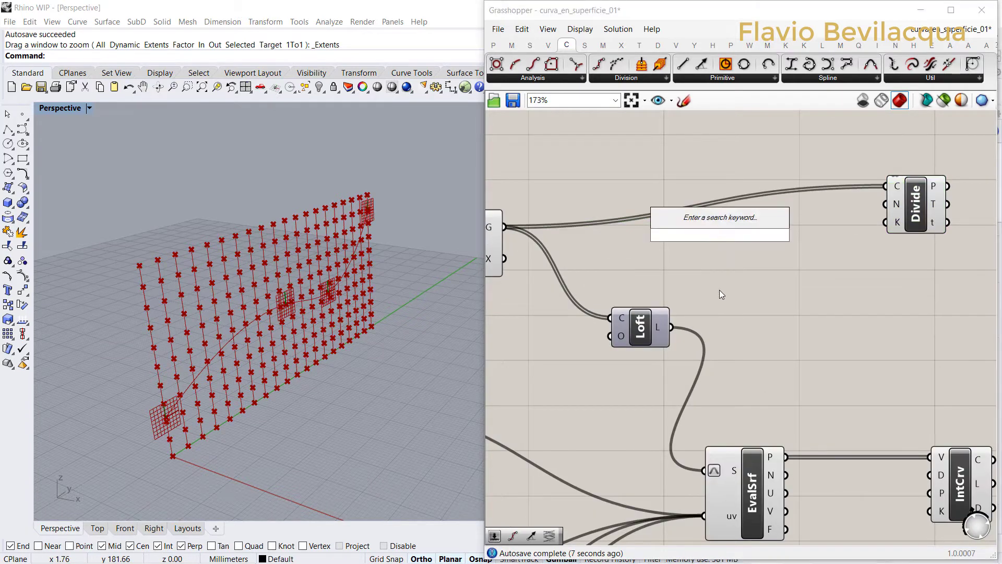
text(10)
key(Return)
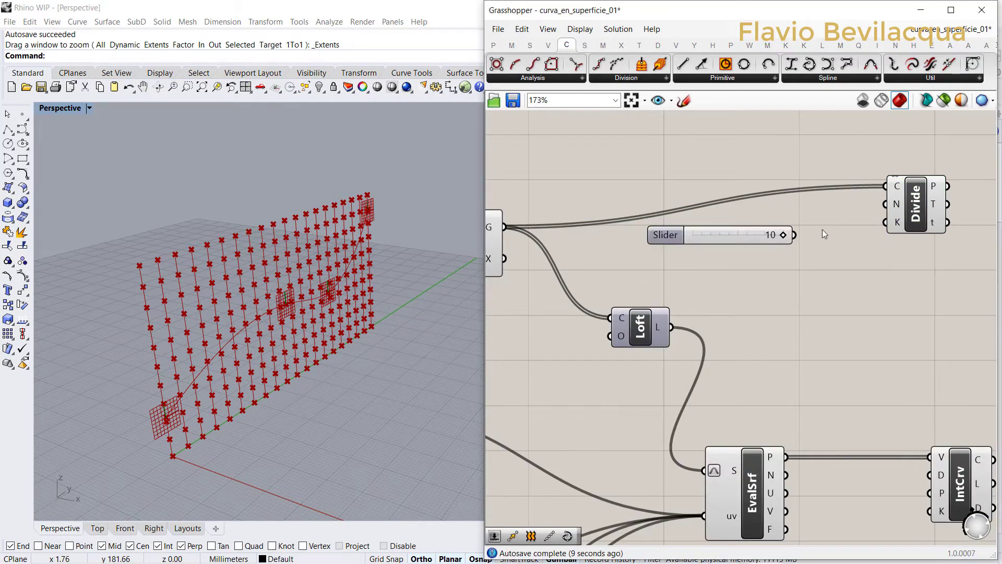
drag(794, 235, 872, 208)
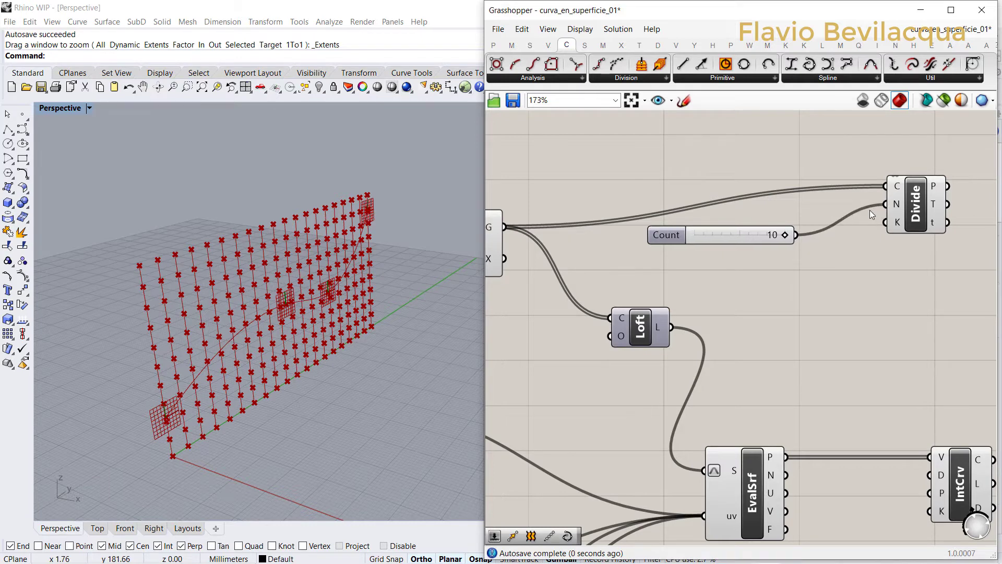
- Set the Count slider to 6 and place it above the wire running from Linear Array to Divide Curve
click(650, 235)
scroll(750, 229, up, 2)
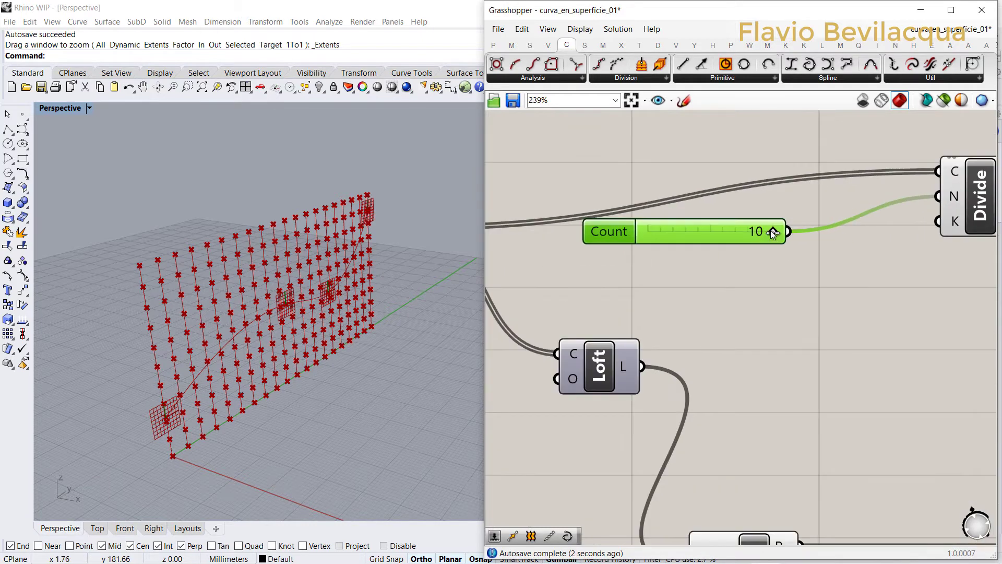
drag(768, 229, 728, 233)
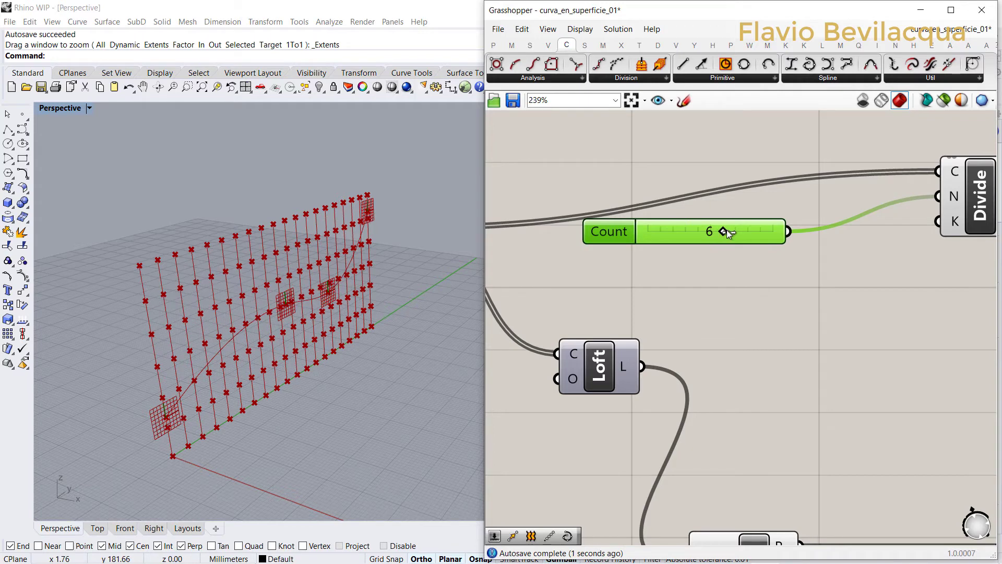
click(697, 286)
drag(628, 224, 580, 144)
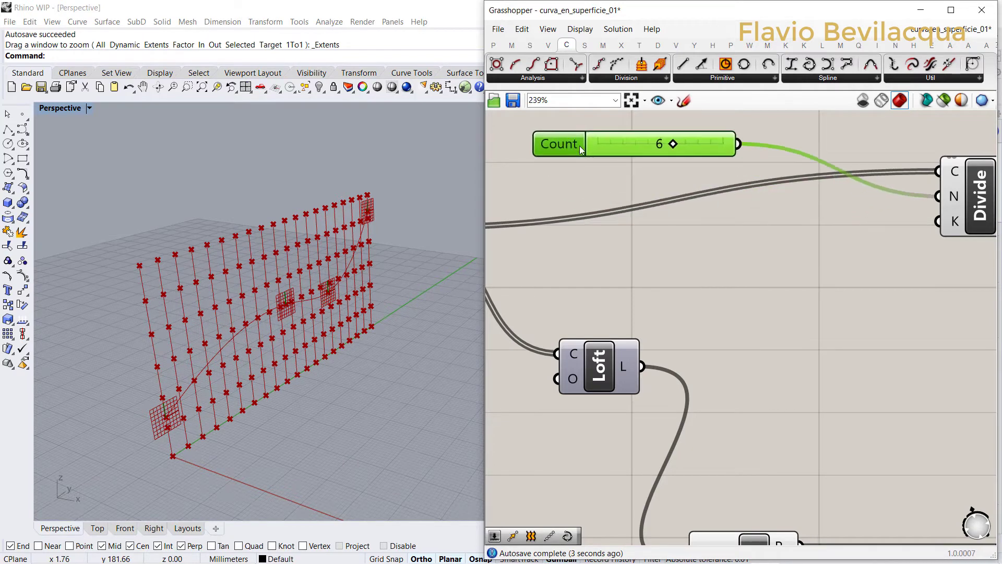
scroll(587, 200, down, 3)
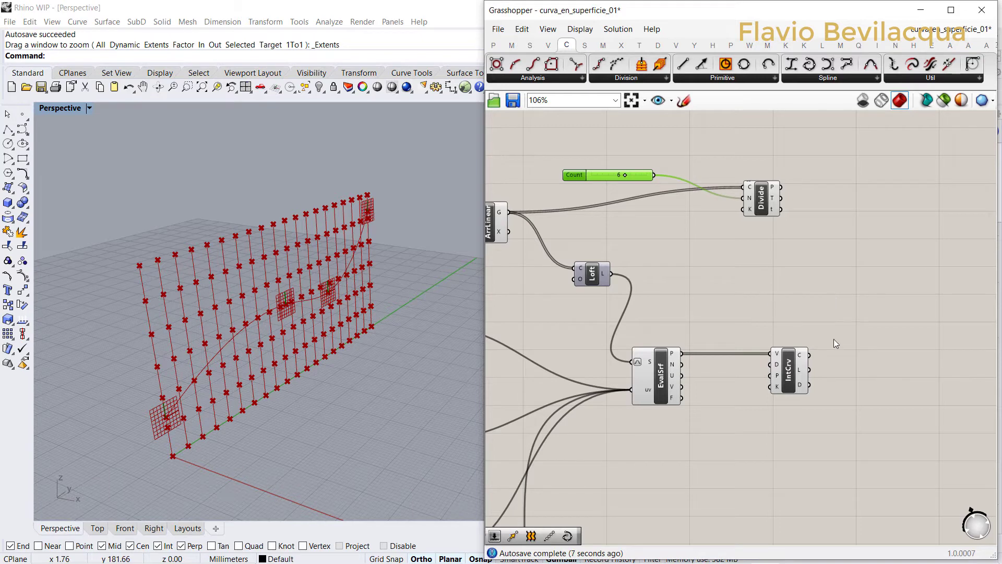
- Align the Divide Curve component above Interpolate and review the division points around the curve
scroll(747, 229, down, 1)
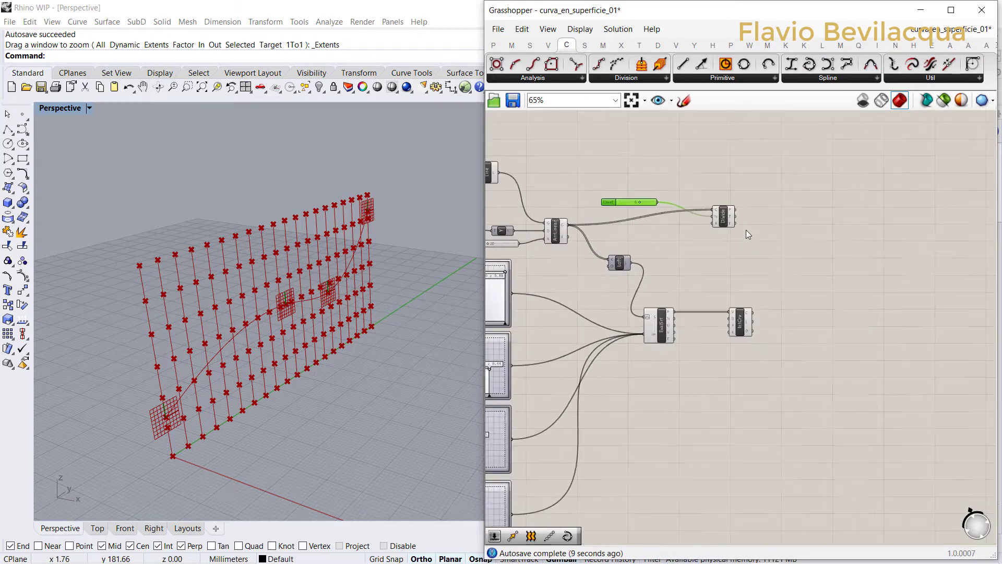
drag(714, 211, 737, 245)
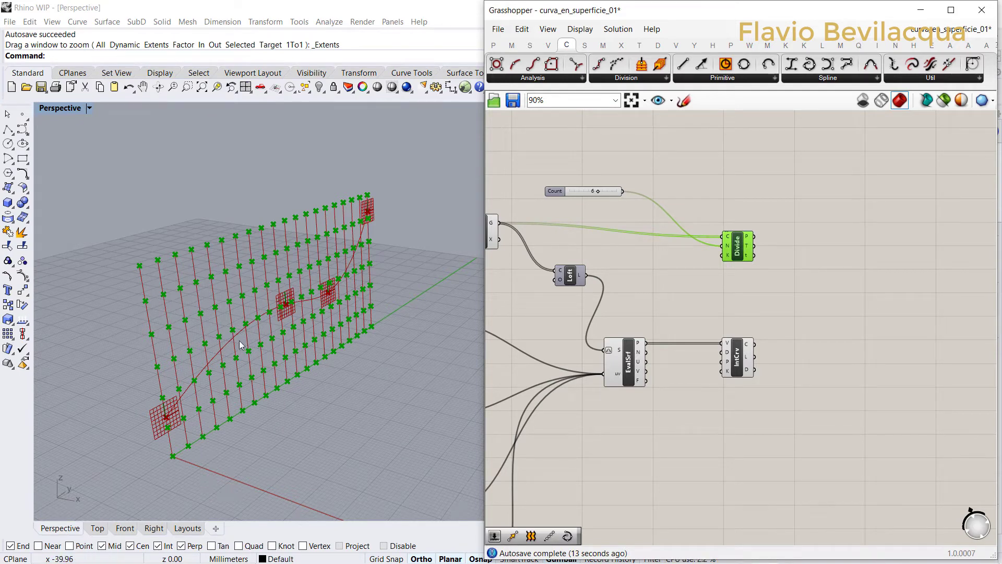
scroll(244, 342, up, 3)
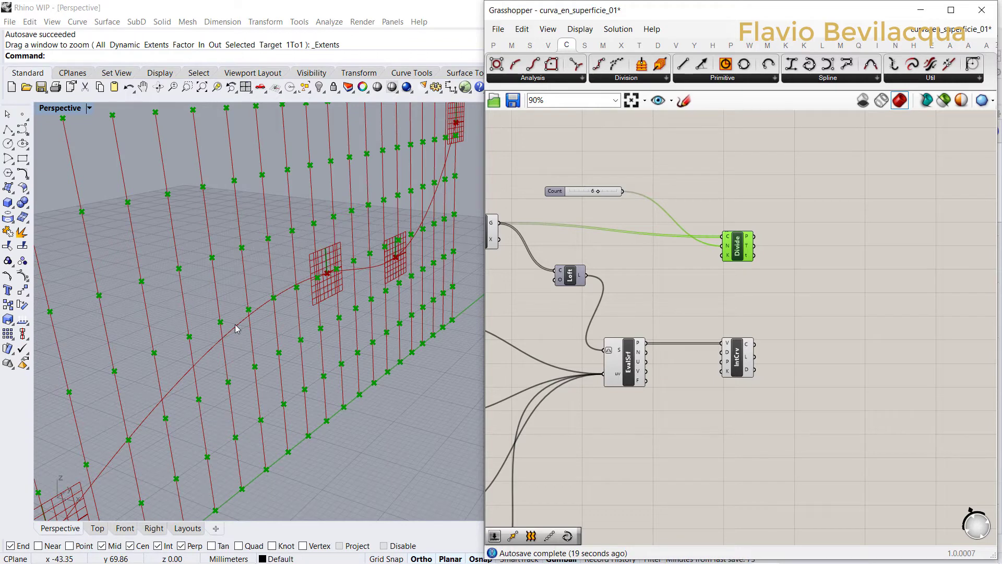
scroll(235, 324, down, 5)
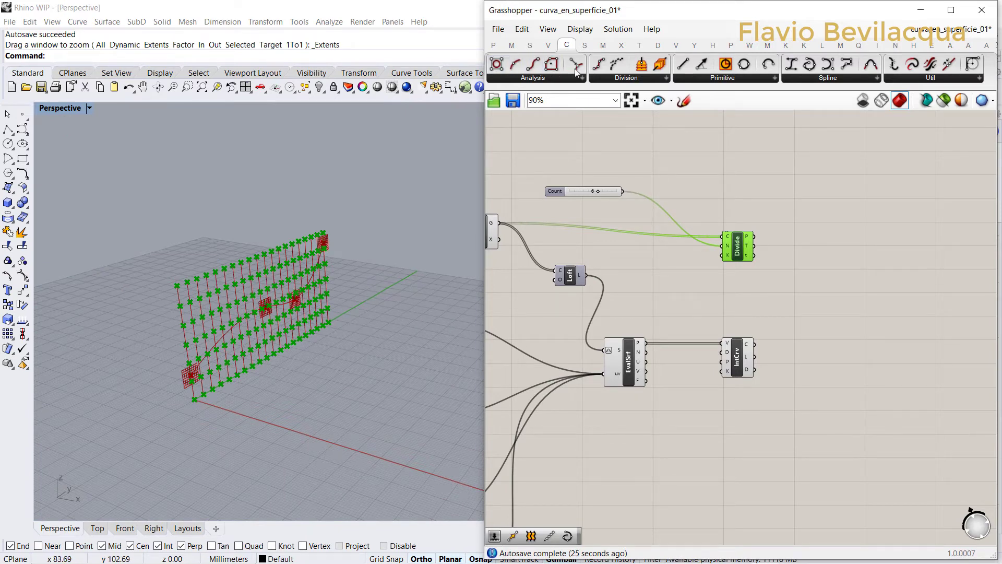
- Add a Curve Closest Point component and connect Divide Curve's points and Interpolate's curve to its inputs
drag(577, 65, 844, 307)
scroll(830, 293, up, 2)
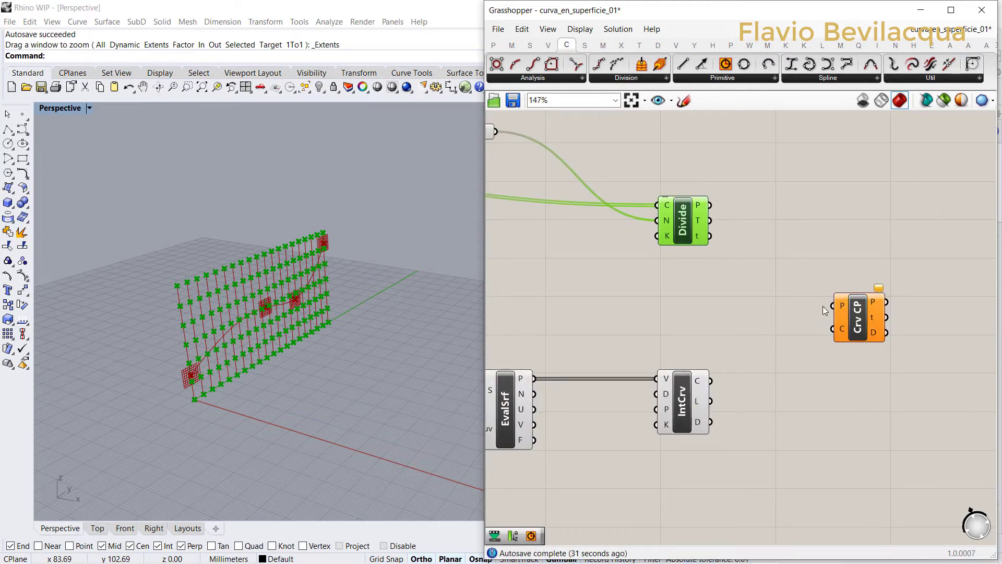
drag(710, 204, 832, 305)
scroll(762, 376, up, 2)
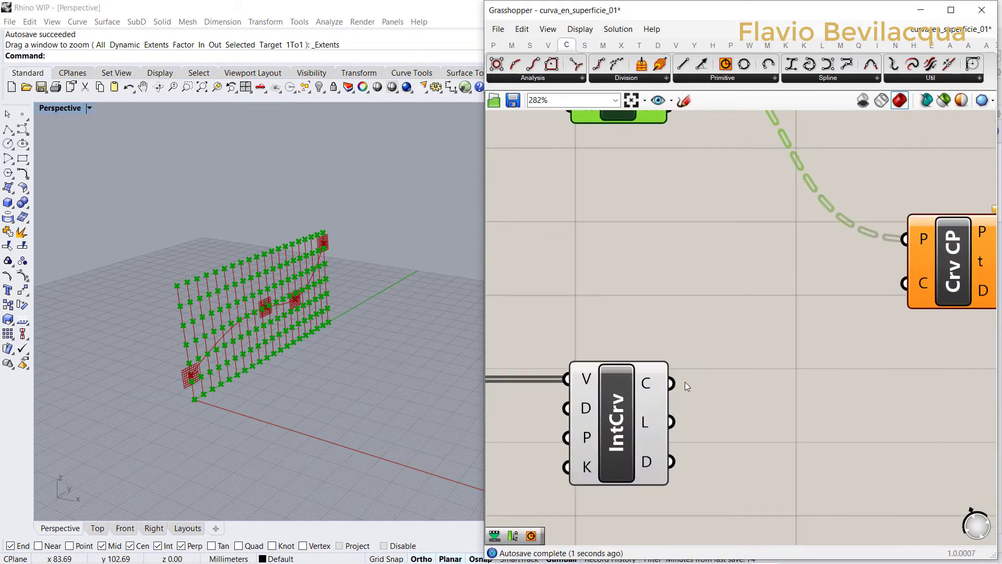
drag(681, 383, 880, 298)
- Review the closest points along the curve and move Curve Closest Point level with the Interpolate component
scroll(728, 385, up, 1)
scroll(271, 313, up, 4)
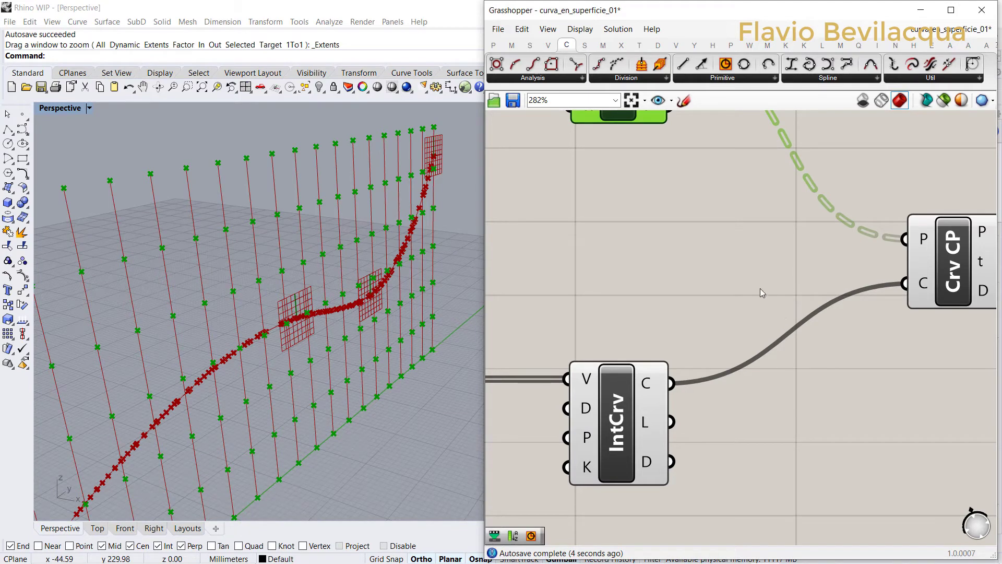
scroll(642, 290, down, 5)
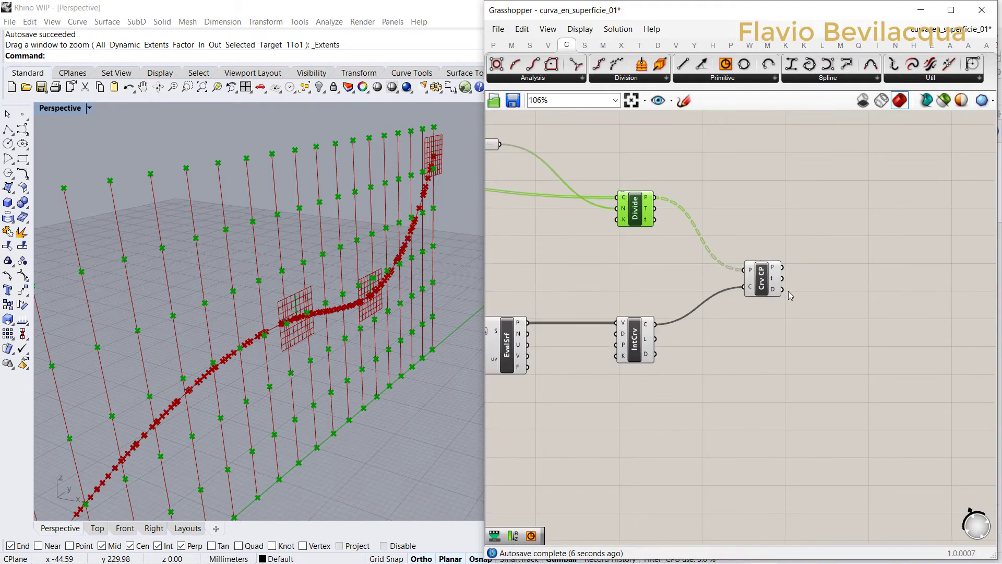
click(767, 294)
drag(769, 295, 753, 325)
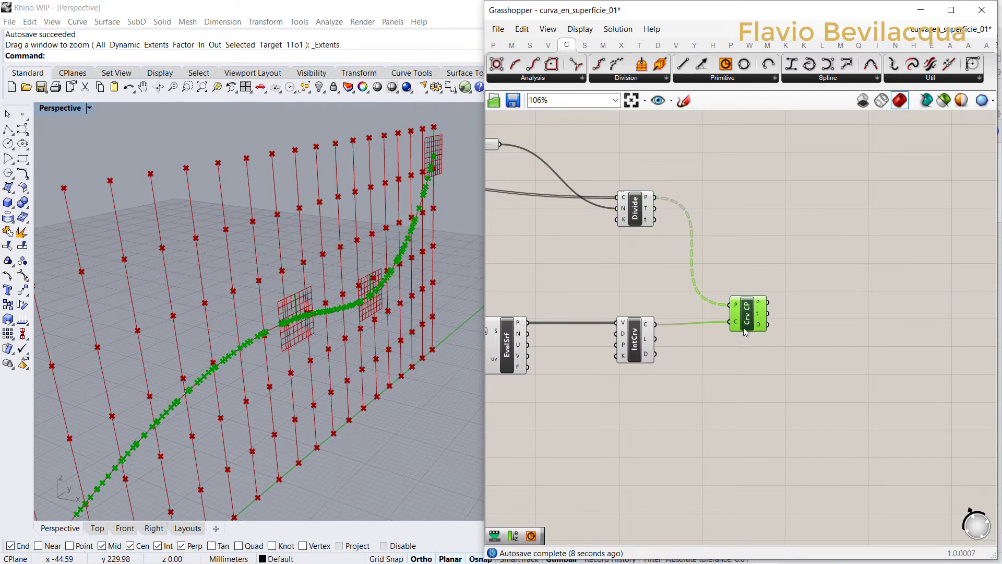
- Add a Remap Numbers component and a Bounds component after Curve Closest Point
click(495, 46)
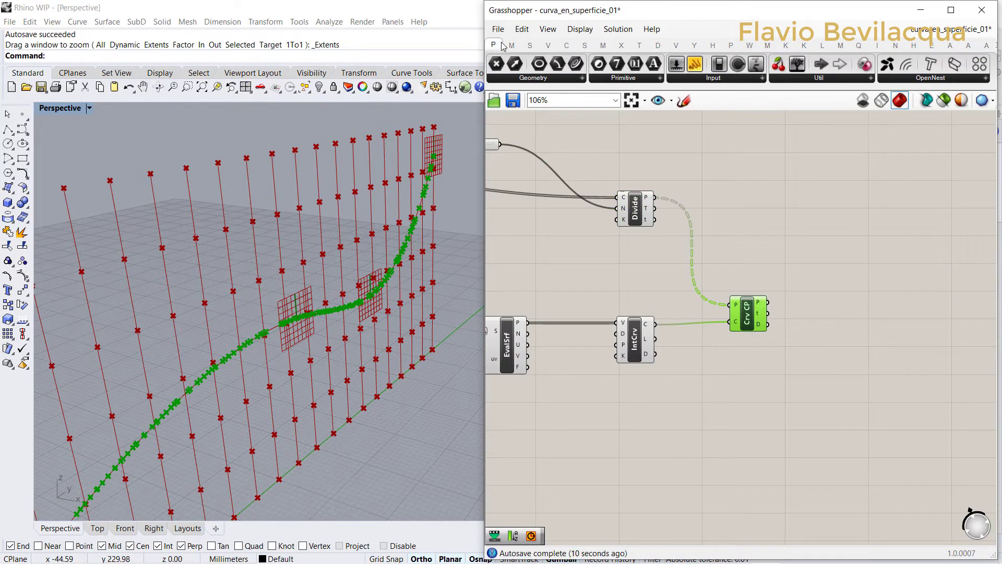
click(511, 45)
click(523, 81)
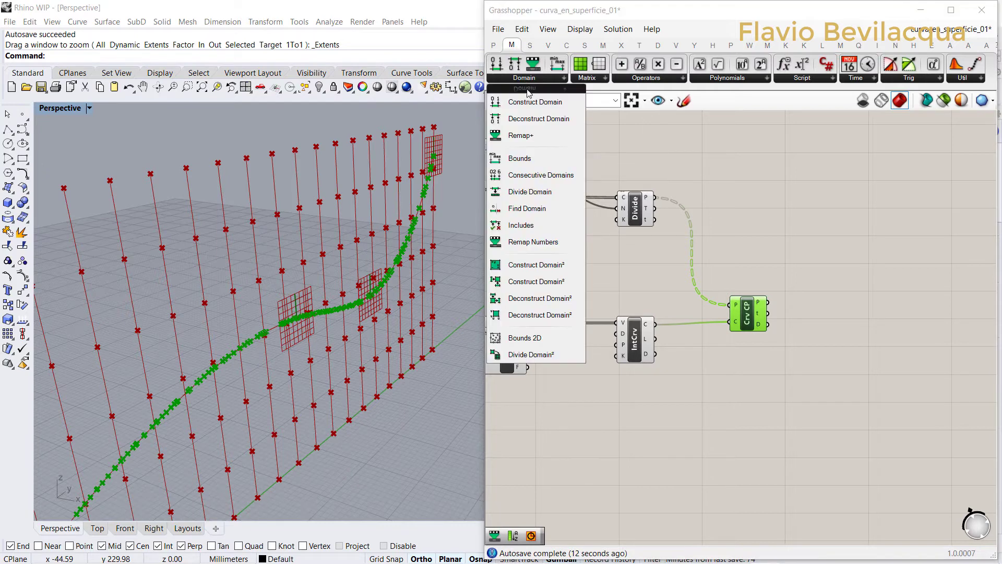
drag(537, 239, 693, 291)
scroll(663, 276, up, 1)
scroll(615, 283, down, 2)
scroll(616, 283, up, 3)
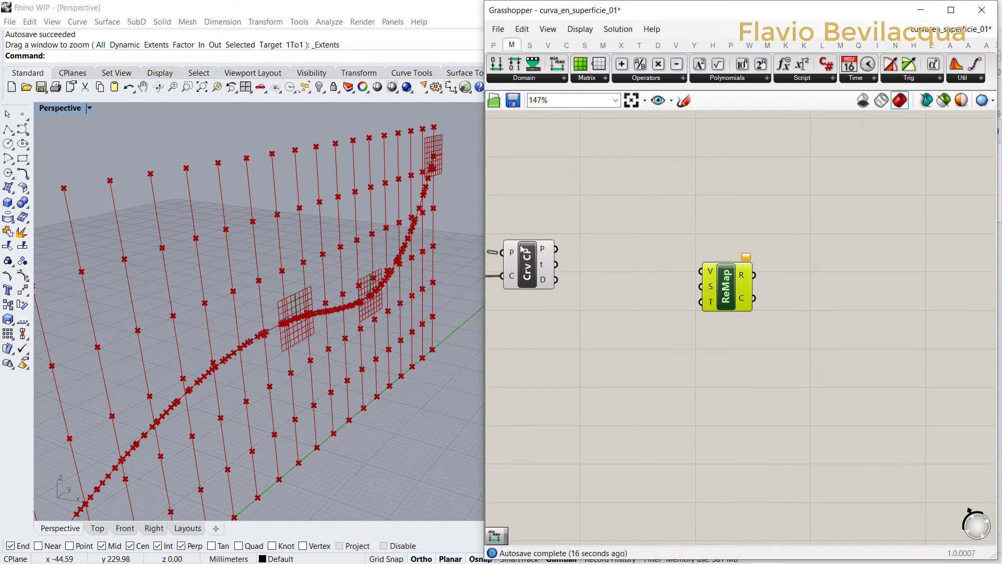
drag(557, 66, 625, 320)
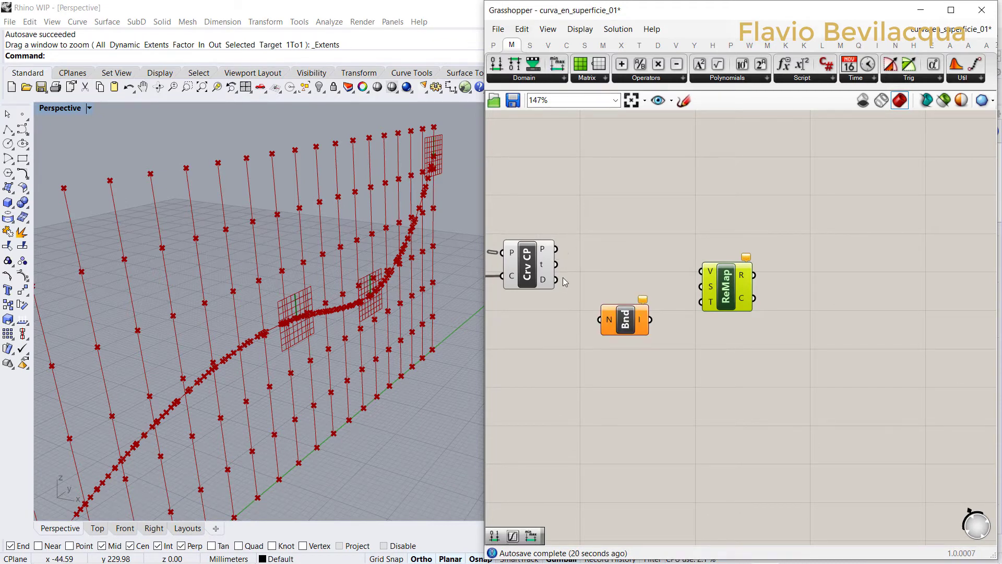
- Connect Curve Closest Point's distance output to Remap's value input and, through Bounds, to its source domain
drag(556, 280, 652, 285)
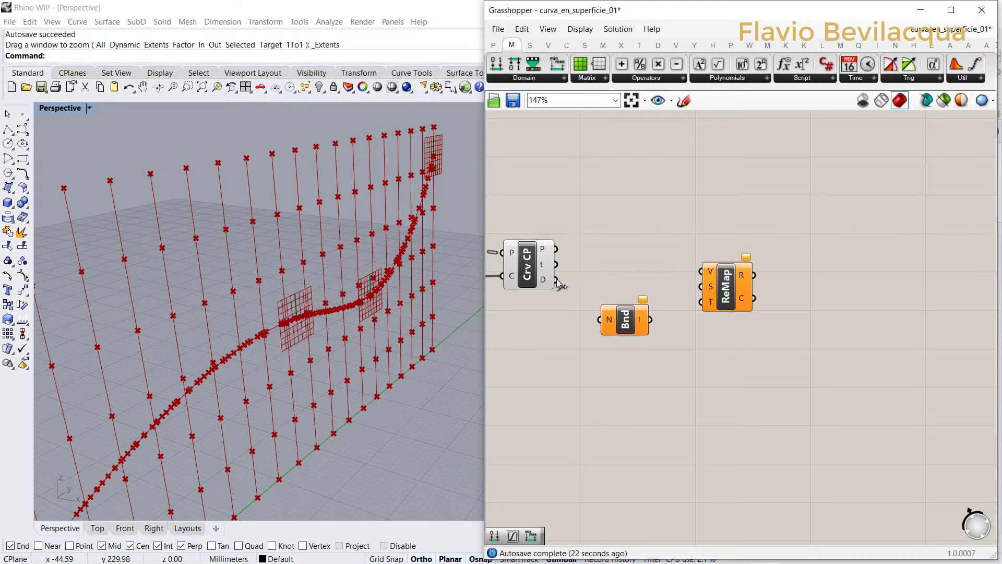
drag(556, 280, 728, 295)
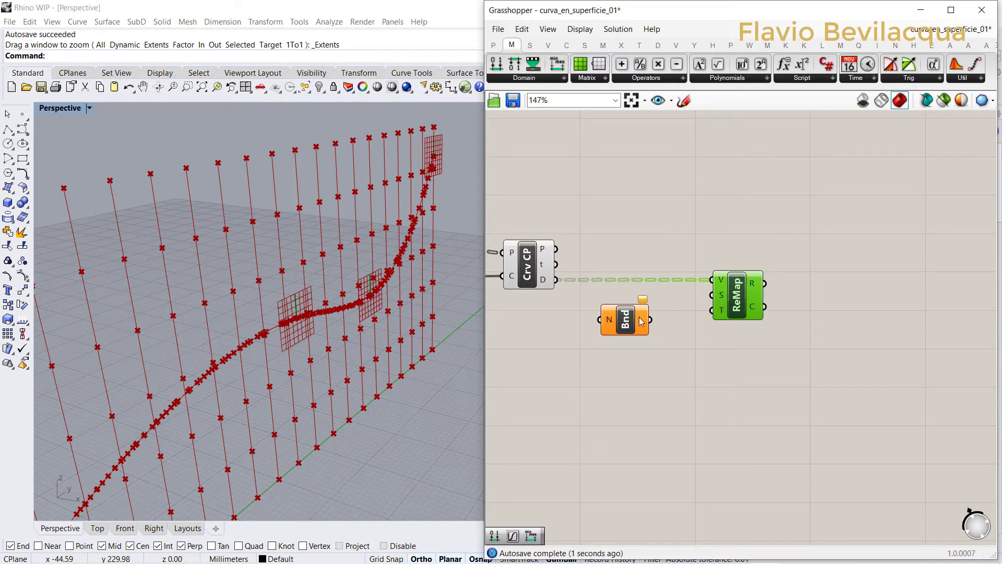
drag(623, 324, 626, 328)
drag(557, 280, 712, 295)
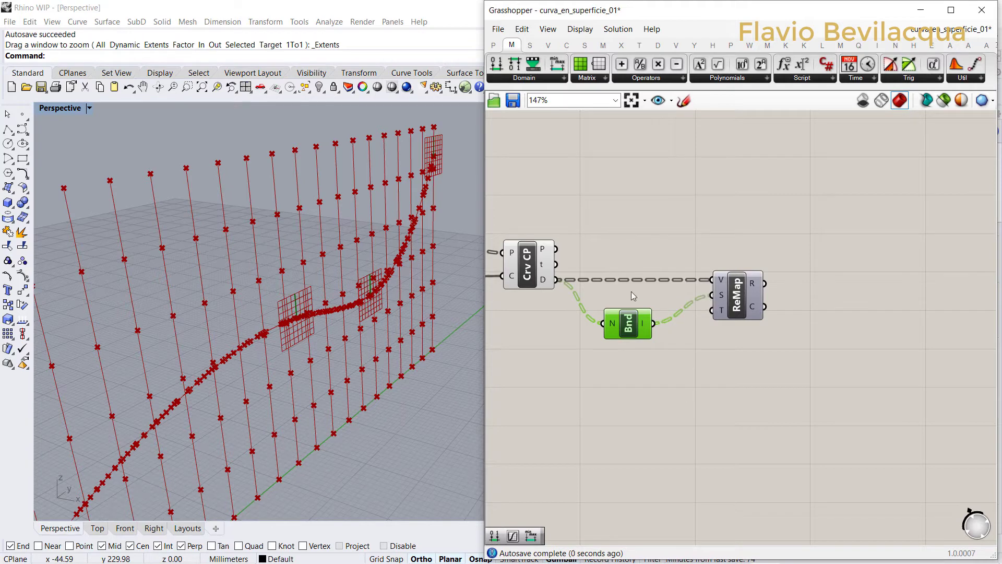
- Add a Graph Mapper component and connect Remap's mapped output to its input
scroll(631, 291, down, 3)
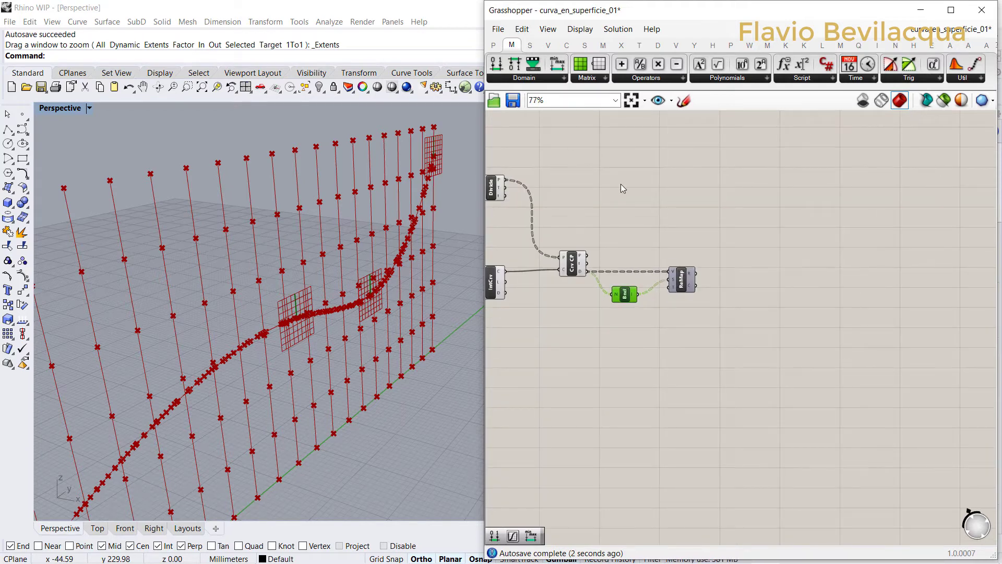
click(493, 45)
click(707, 82)
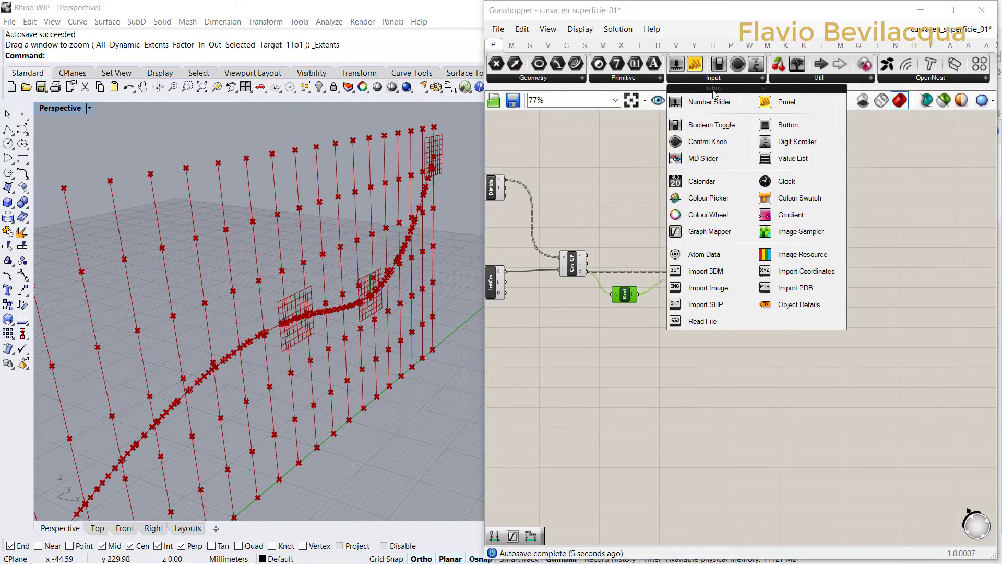
click(712, 233)
click(768, 296)
scroll(768, 296, up, 5)
drag(639, 250, 766, 269)
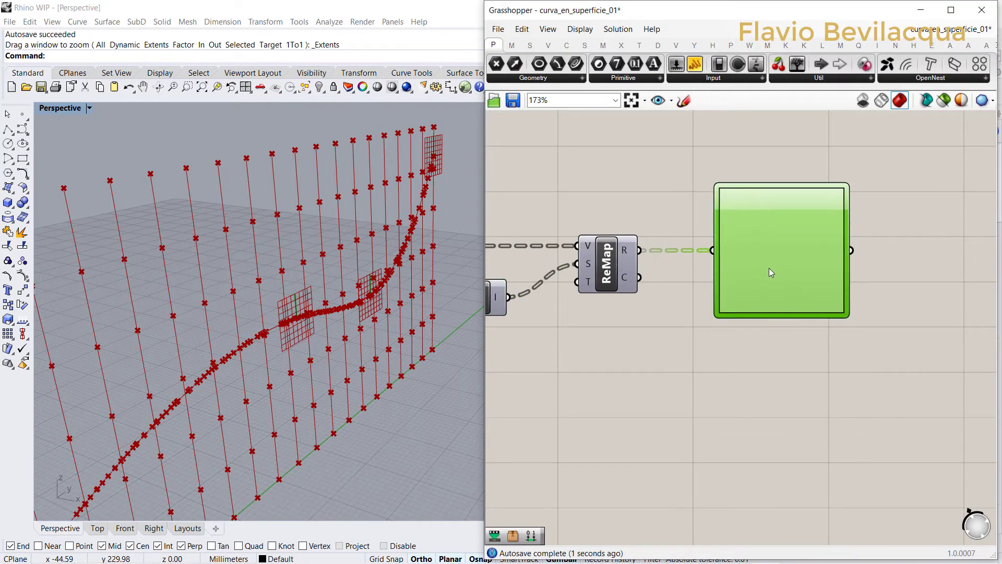
- Set the Graph Mapper's graph type to Sine
right_click(769, 268)
mouse_move(788, 420)
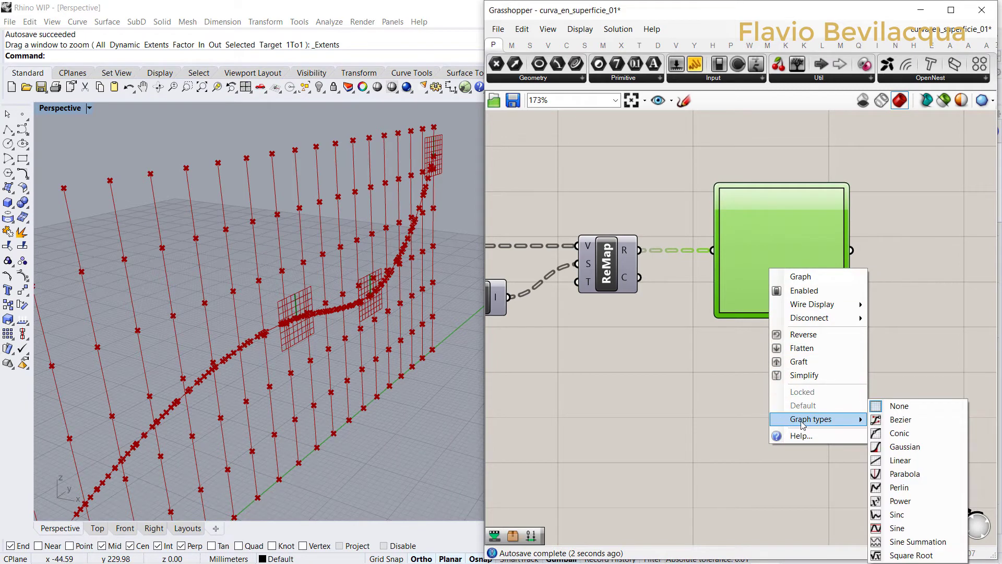
click(908, 528)
scroll(600, 346, down, 3)
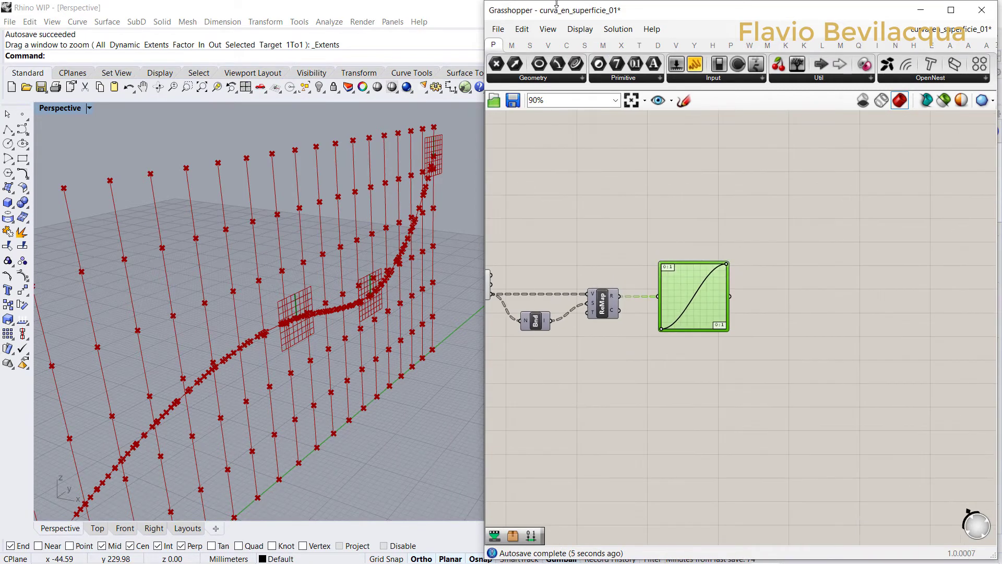
- Add a second Remap Numbers component after the Graph Mapper and connect the graph's output to its value input
click(511, 45)
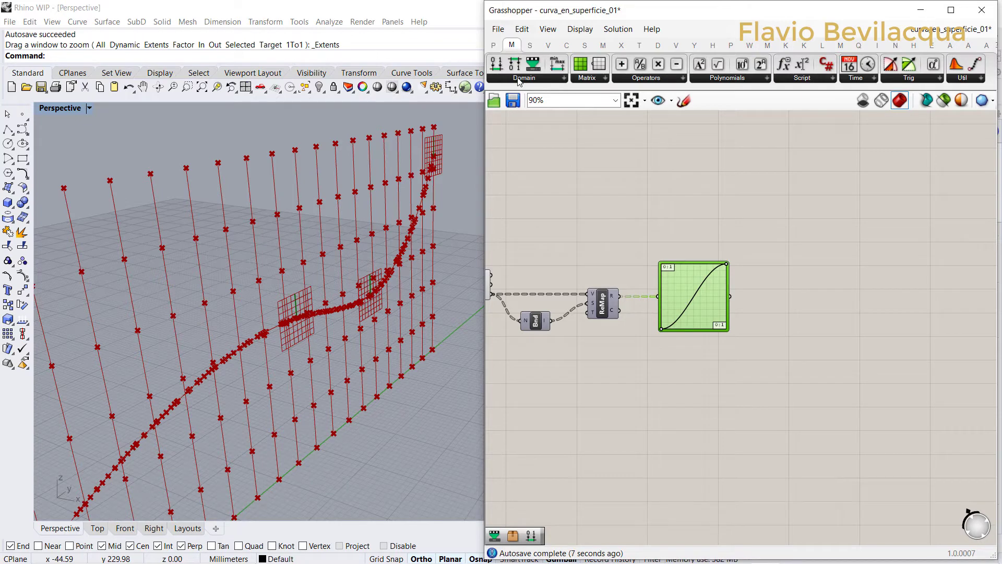
click(520, 78)
drag(548, 243, 839, 328)
scroll(798, 317, up, 3)
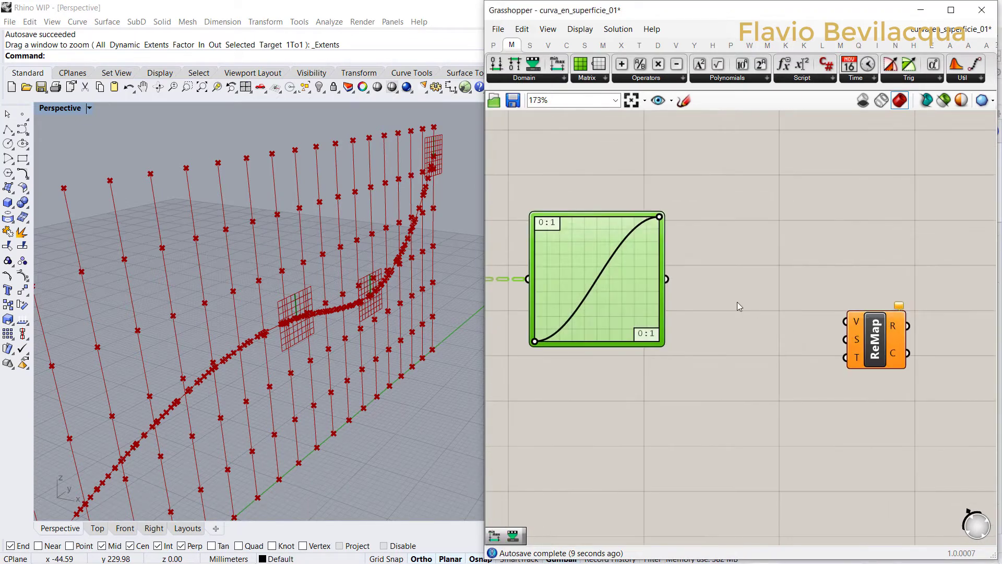
drag(666, 279, 910, 288)
- Add a Bounds component and route the Graph Mapper's output through it to the second Remap's source domain
drag(557, 64, 797, 336)
drag(667, 279, 891, 299)
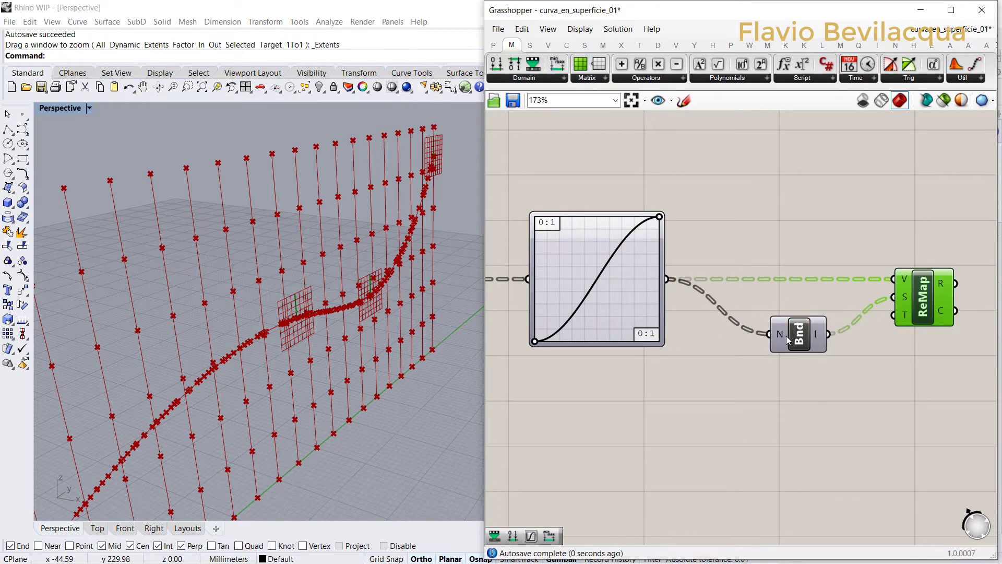
drag(788, 337, 779, 327)
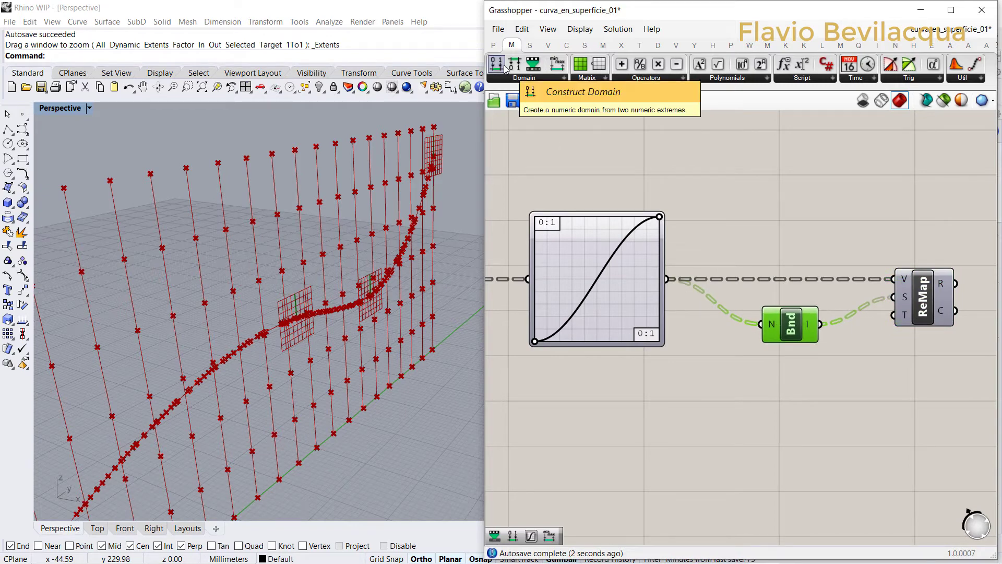
- Connect a new Construct Domain to the second Remap's target domain and feed its start value from a 1.0 number slider
drag(505, 75, 892, 315)
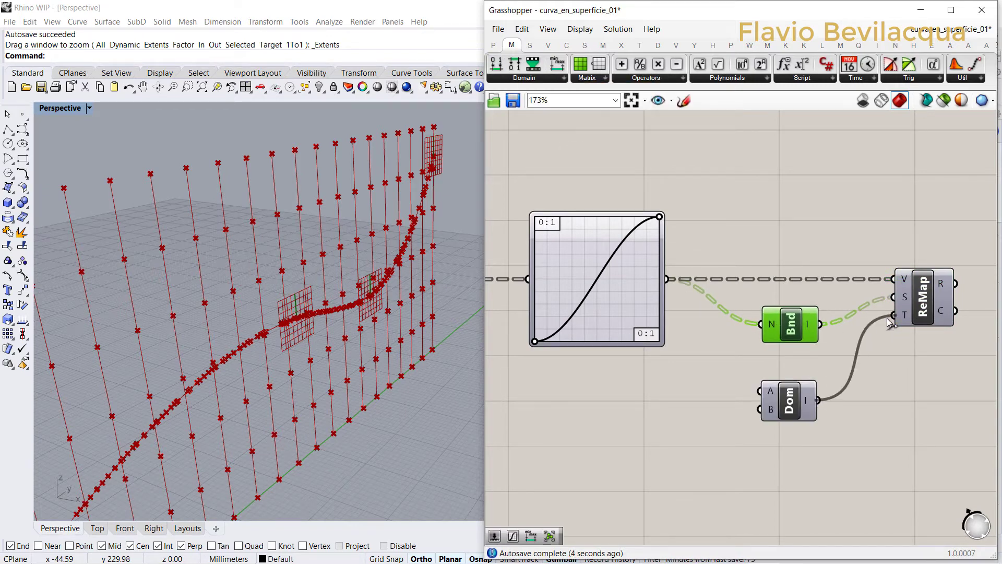
scroll(725, 399, down, 4)
scroll(720, 382, up, 4)
double_click(721, 382)
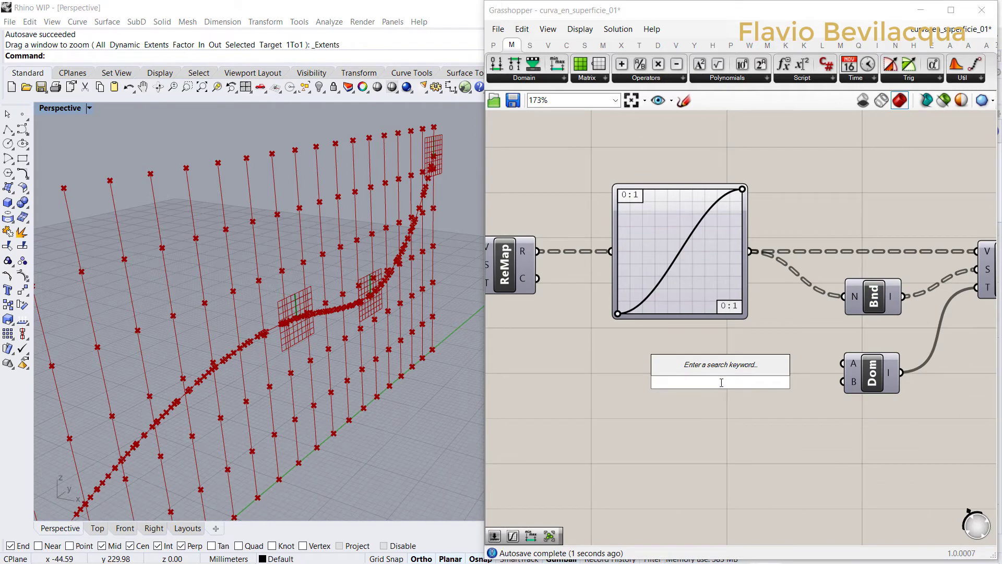
text(1)
key(Return)
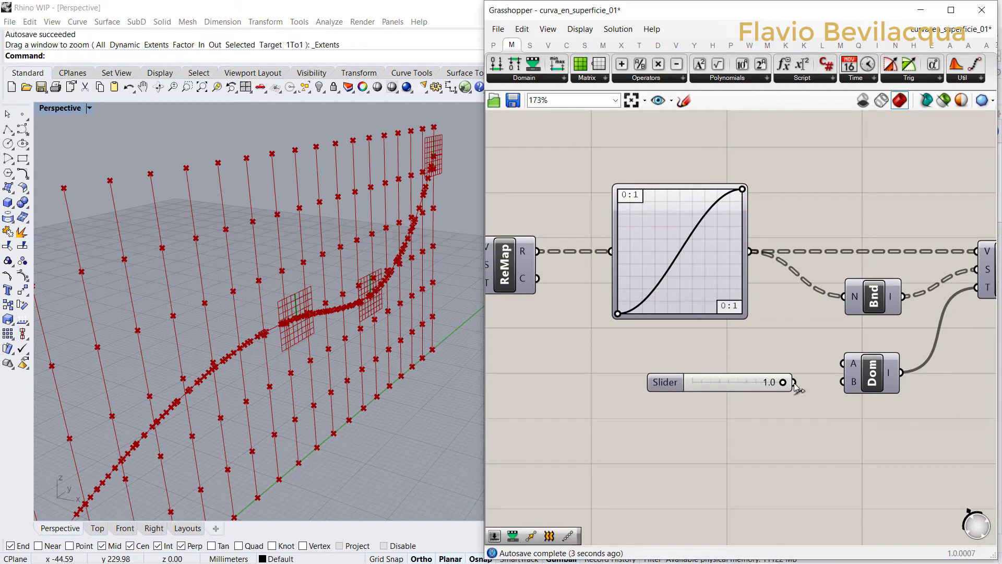
drag(826, 382, 843, 364)
drag(684, 381, 646, 365)
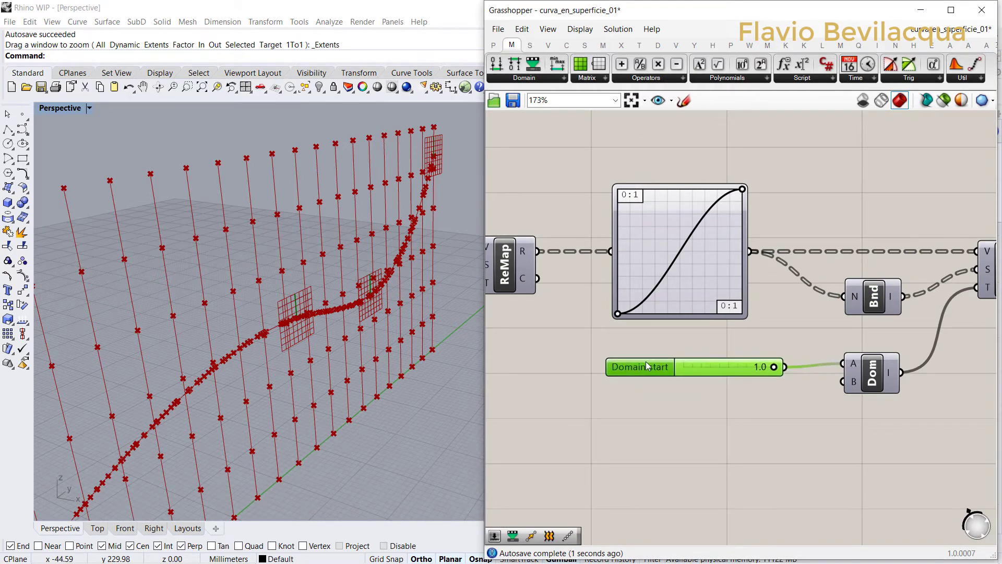
- Add a number slider set to 10.00 and connect it to the Construct Domain's end value
double_click(675, 430)
text(10)
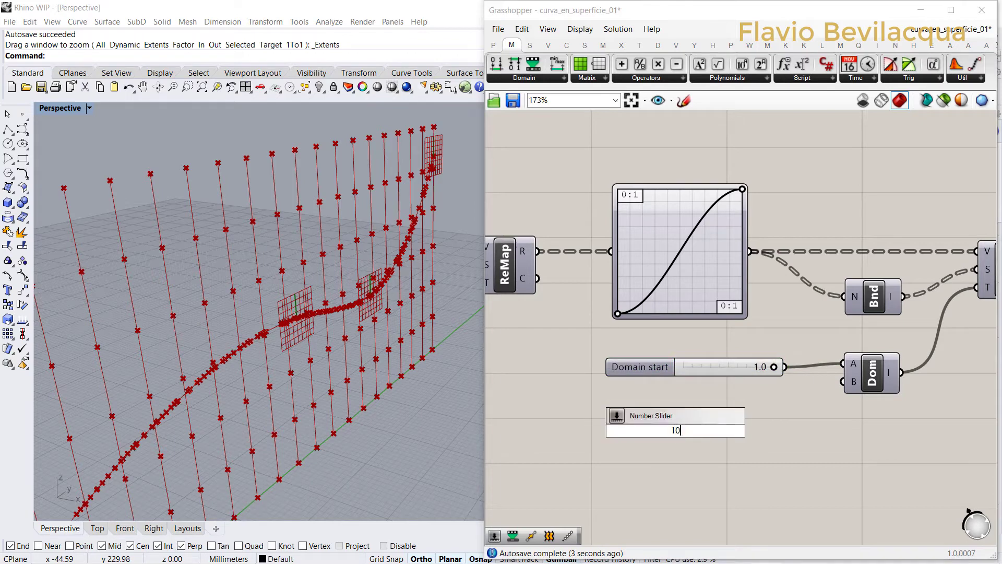
text(.00)
key(Return)
drag(750, 429, 843, 381)
click(665, 422)
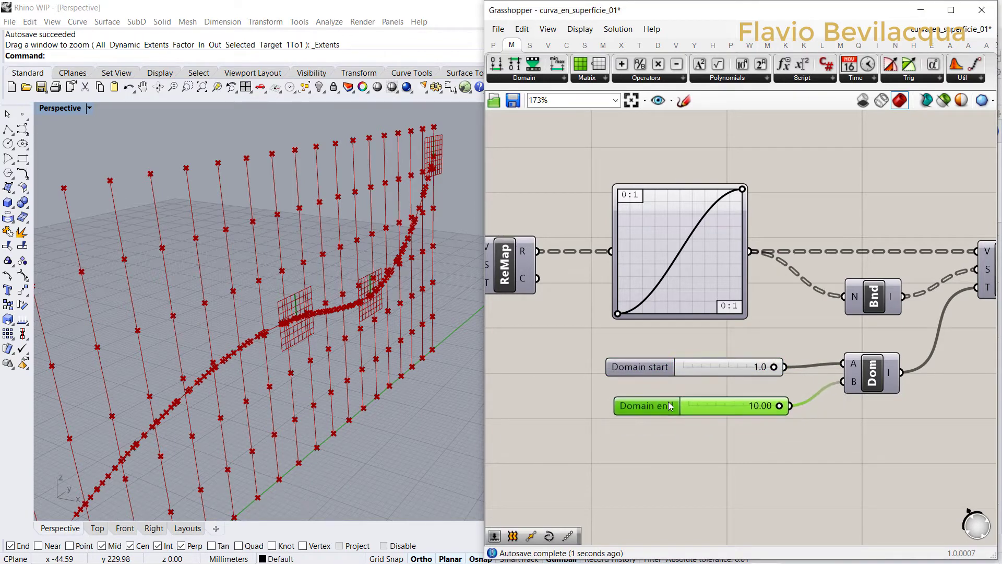
- Add a Move component and connect Divide Curve's points output to its geometry input
scroll(741, 308, down, 5)
scroll(859, 292, up, 4)
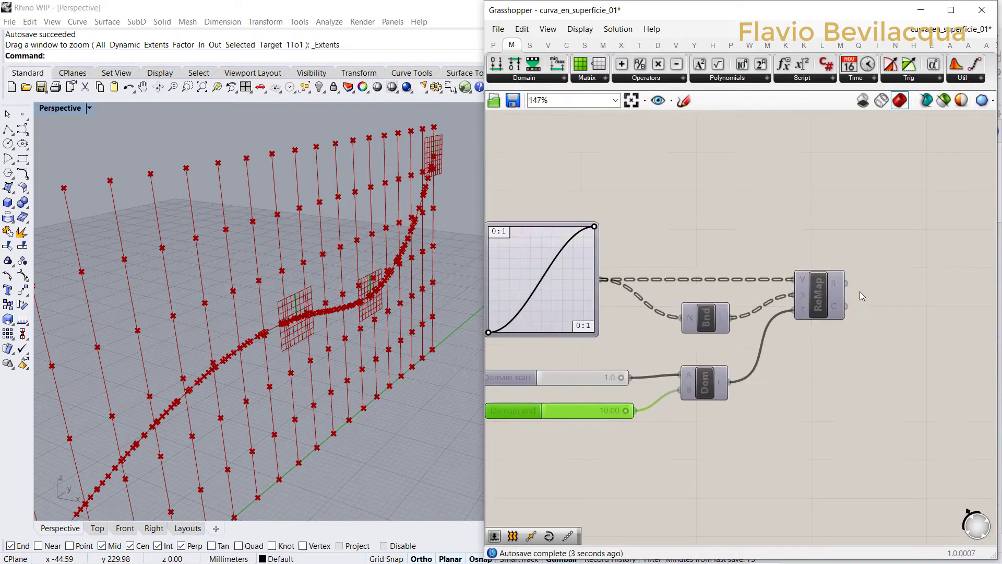
mouse_move(839, 291)
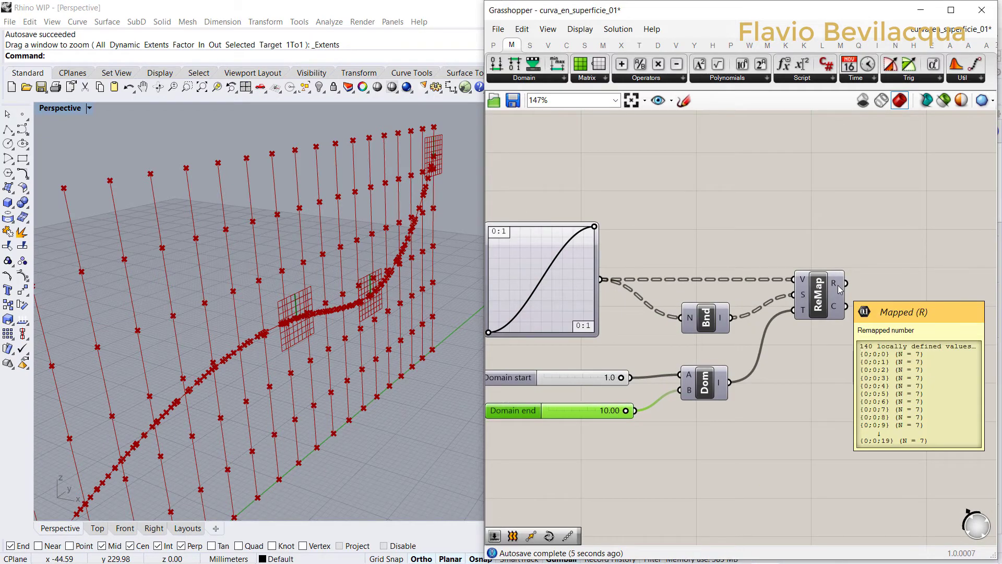
click(639, 45)
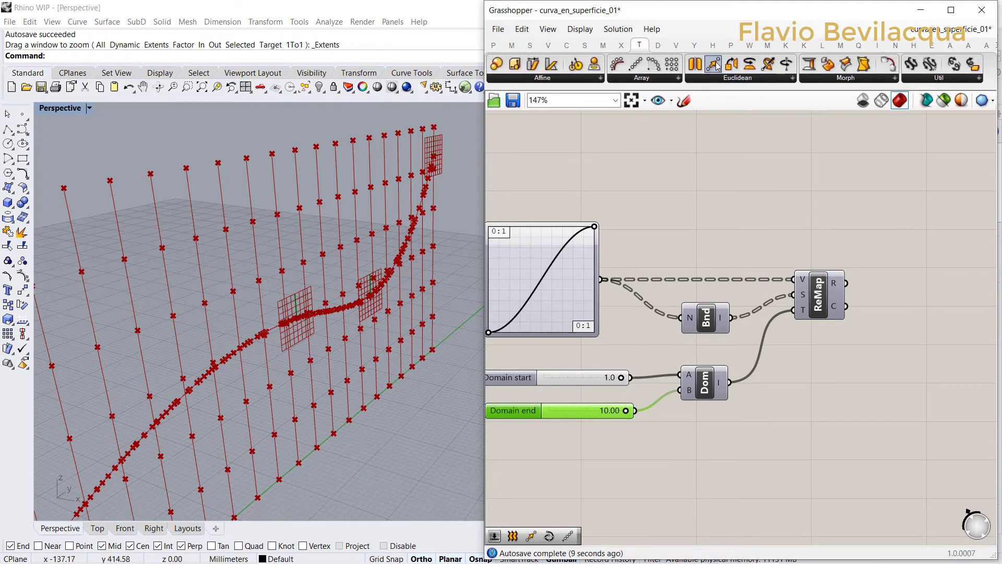
drag(712, 64, 648, 228)
scroll(907, 267, down, 5)
scroll(521, 217, up, 6)
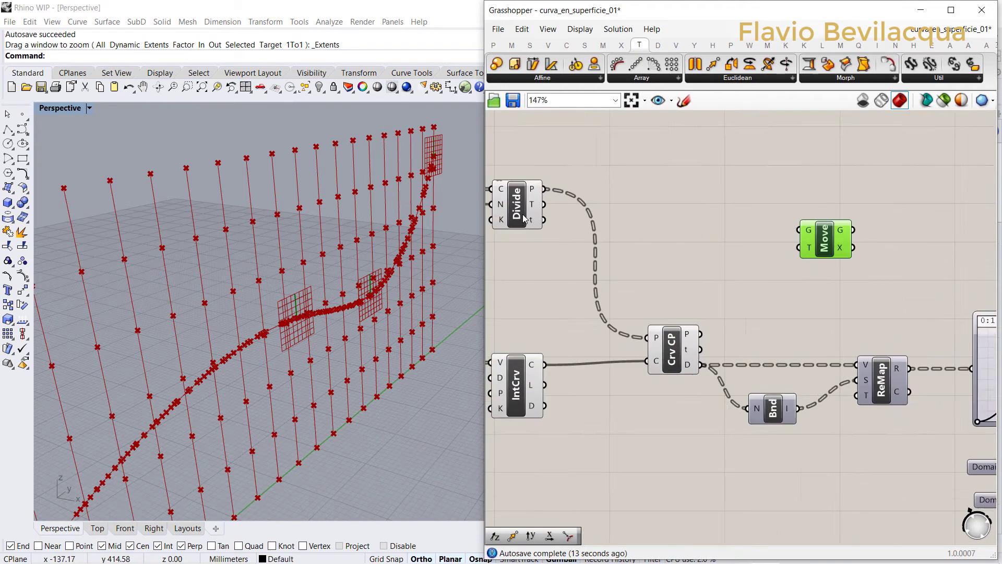
click(516, 203)
click(622, 195)
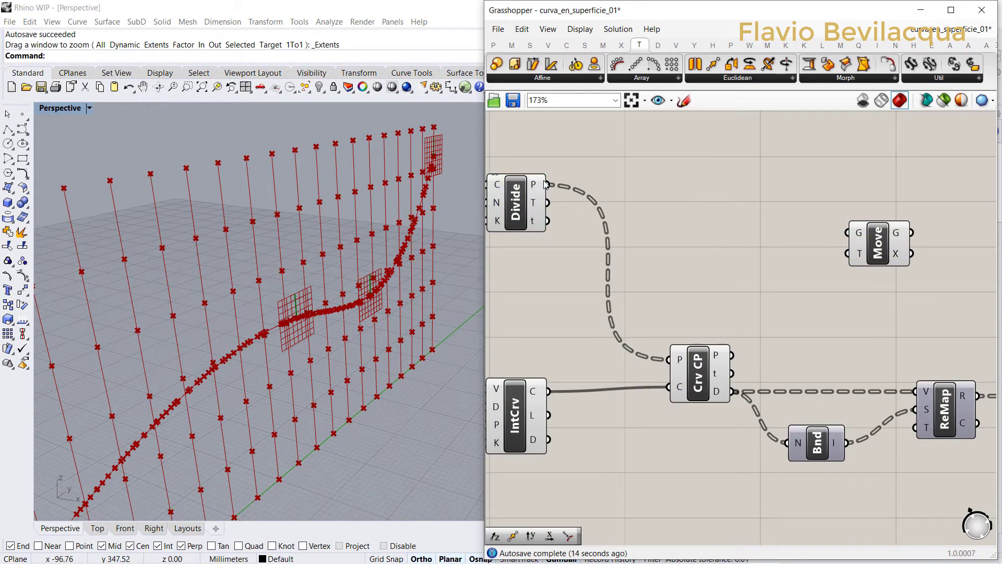
drag(545, 184, 843, 234)
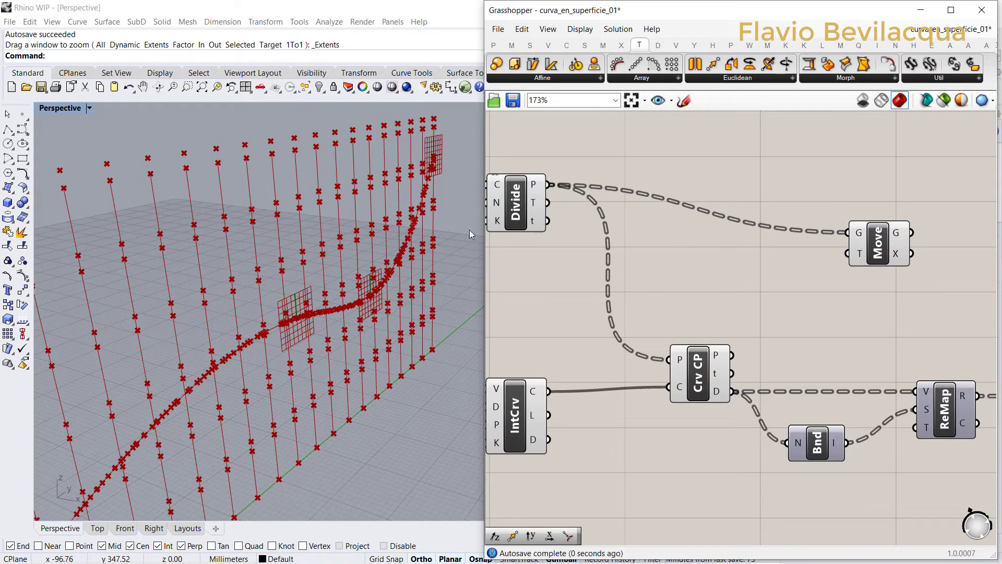
- Select the Move component to check its shifted points and place it after the second Remap Numbers component
scroll(651, 229, down, 3)
click(868, 245)
scroll(679, 321, down, 2)
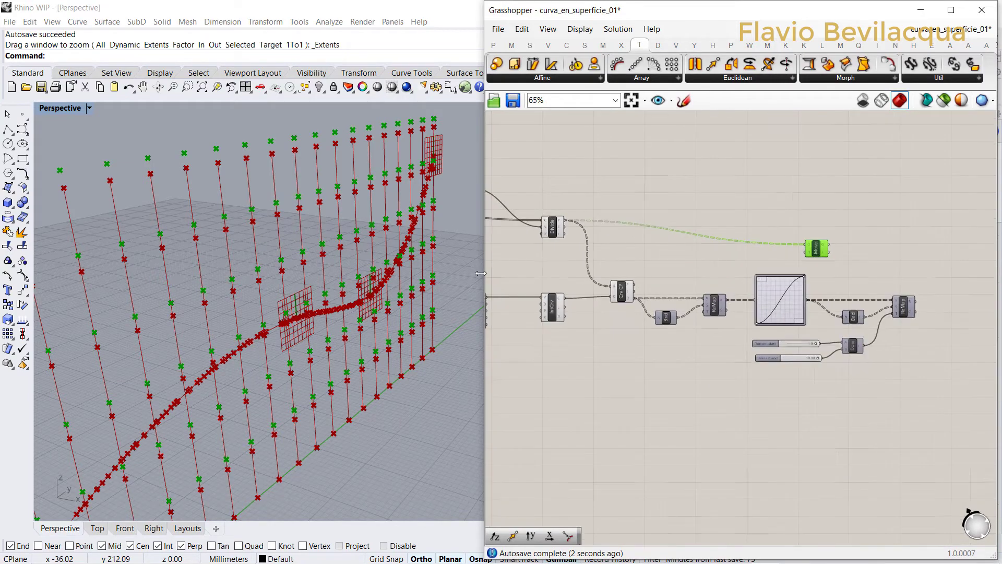
scroll(722, 242, down, 2)
scroll(234, 322, down, 3)
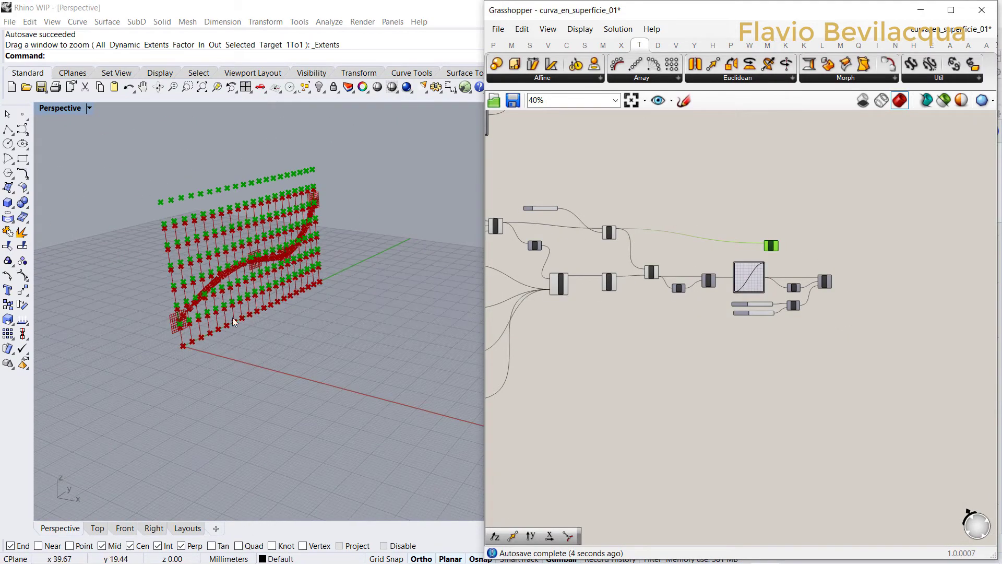
scroll(822, 241, up, 3)
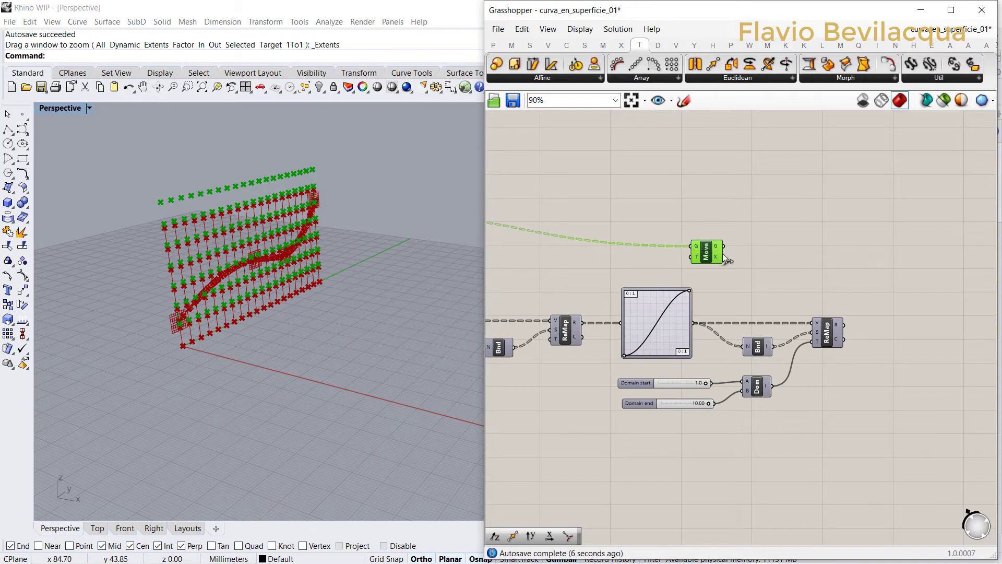
drag(725, 259, 943, 290)
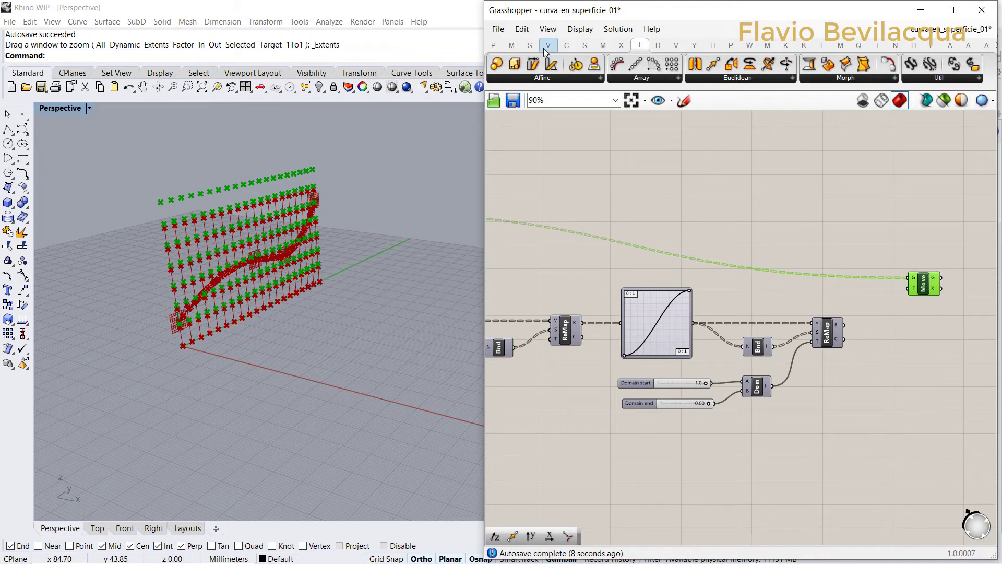
- Add a Unit X vector component and connect it to Move's translation input
click(550, 46)
click(956, 78)
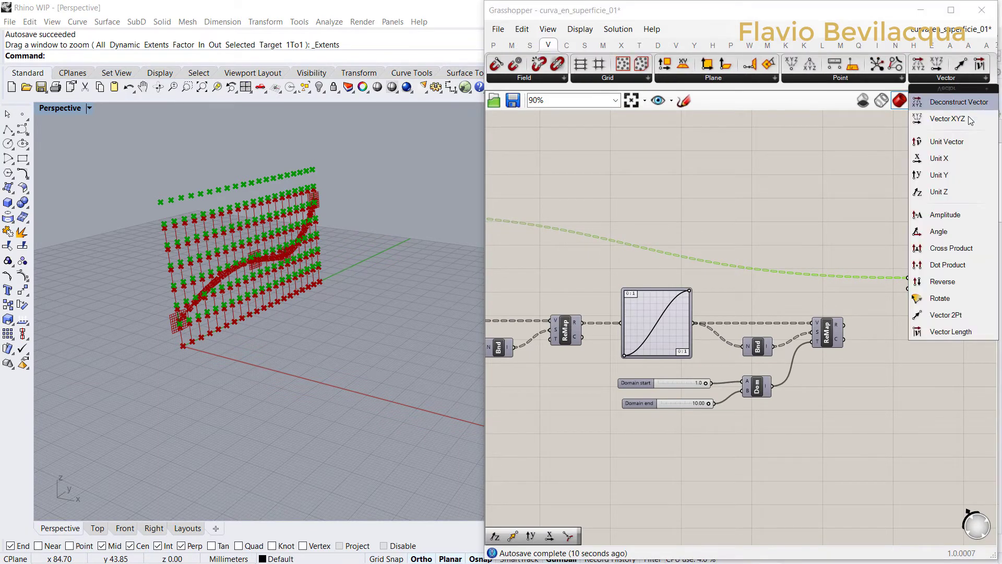
scroll(881, 309, up, 4)
drag(881, 309, 925, 306)
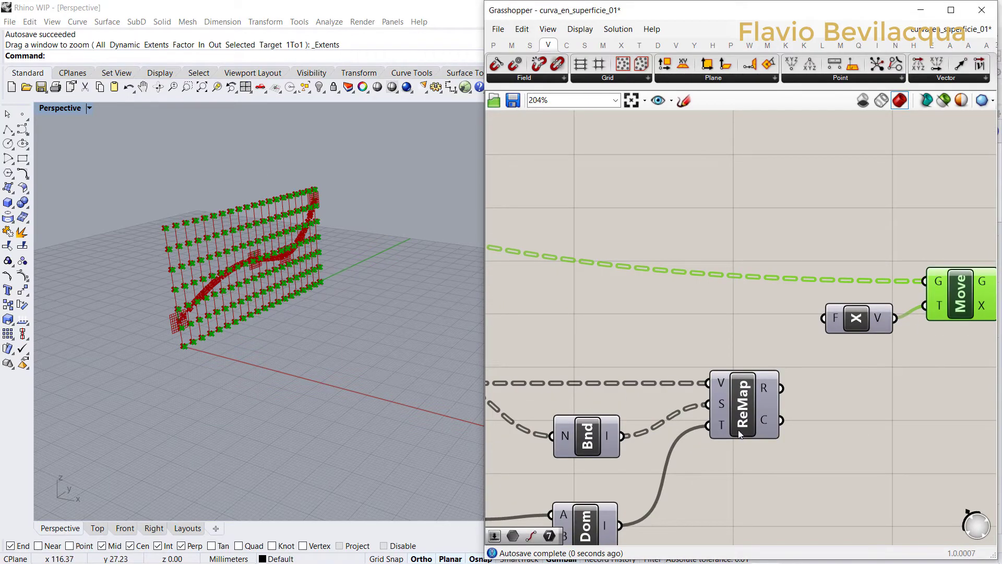
- Connect the second Remap's mapped output to Unit X's factor input and inspect the displaced points
scroll(778, 390, up, 3)
drag(786, 387, 864, 253)
scroll(308, 256, down, 2)
mouse_move(308, 256)
right_down()
mouse_move(351, 237)
mouse_move(313, 261)
right_up()
scroll(845, 308, down, 10)
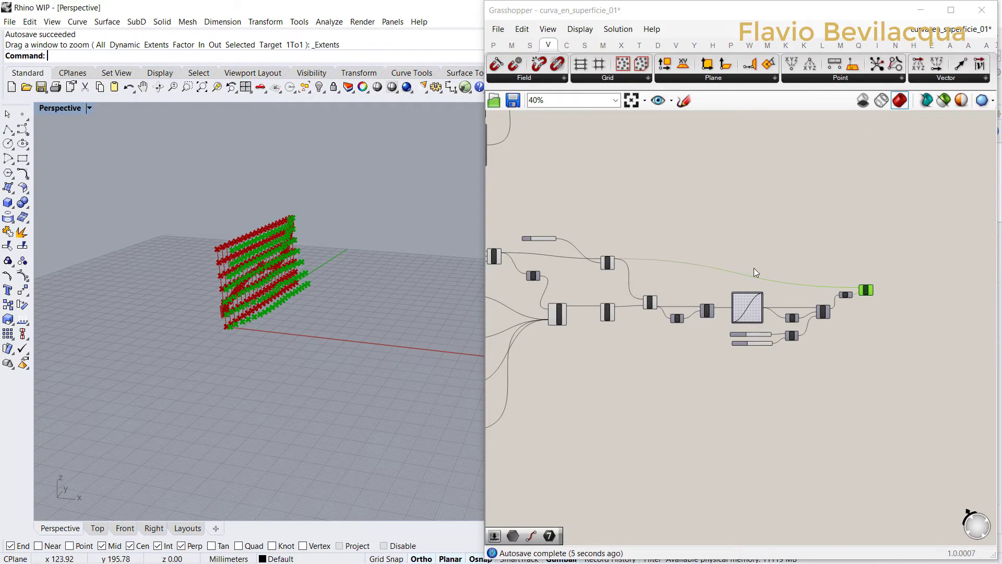
- Turn off the preview of the Evaluate Surface component
scroll(719, 317, up, 5)
click(717, 318)
scroll(704, 320, up, 1)
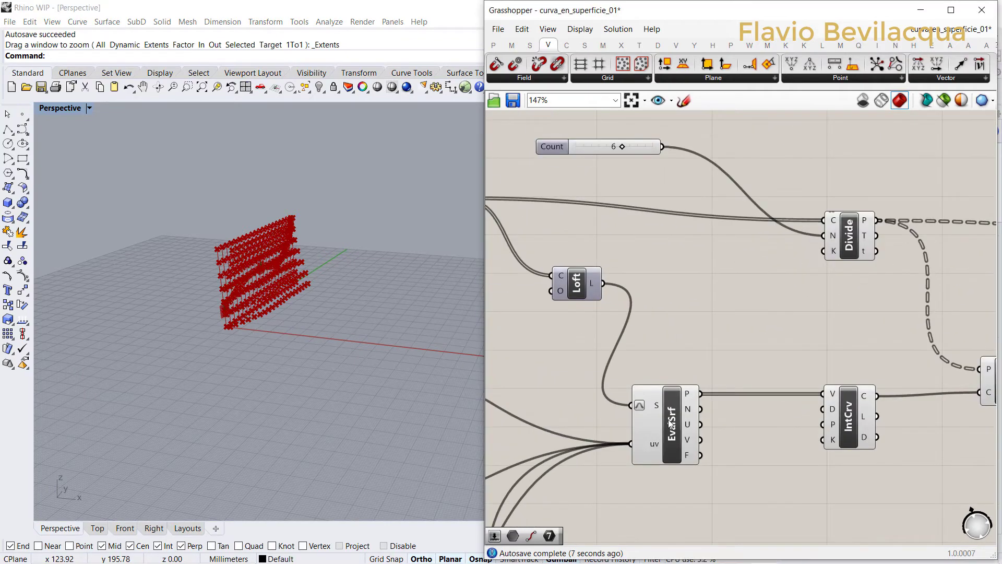
click(652, 423)
right_click(683, 322)
click(726, 339)
scroll(706, 304, down, 4)
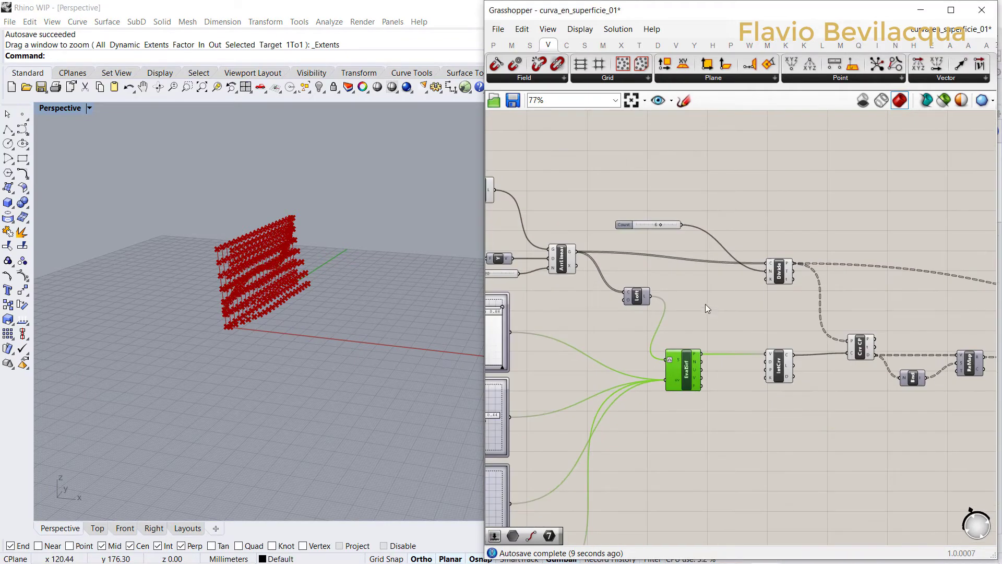
- Turn off the preview of the Divide Curve component's points
click(779, 271)
scroll(273, 254, up, 4)
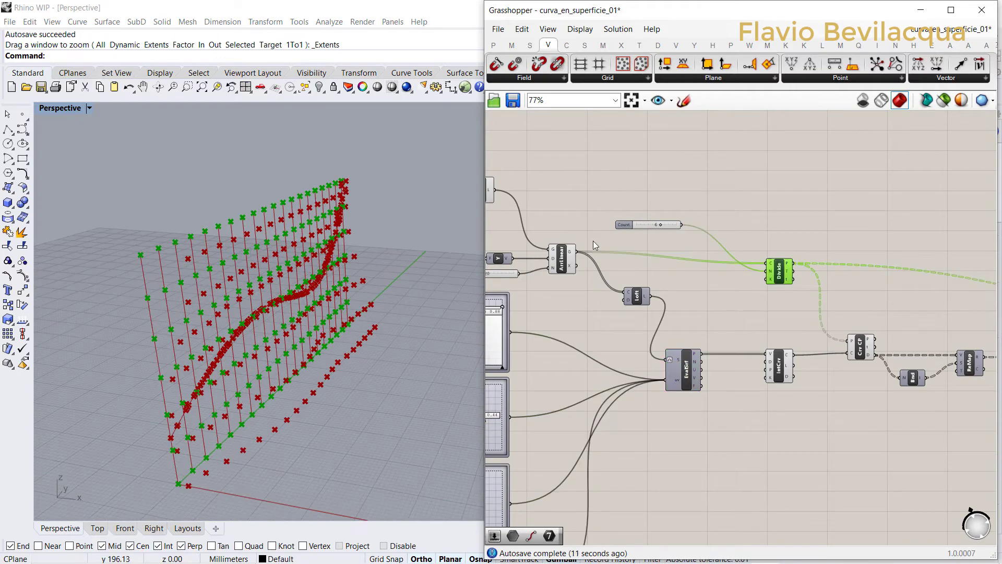
right_click(803, 190)
click(836, 211)
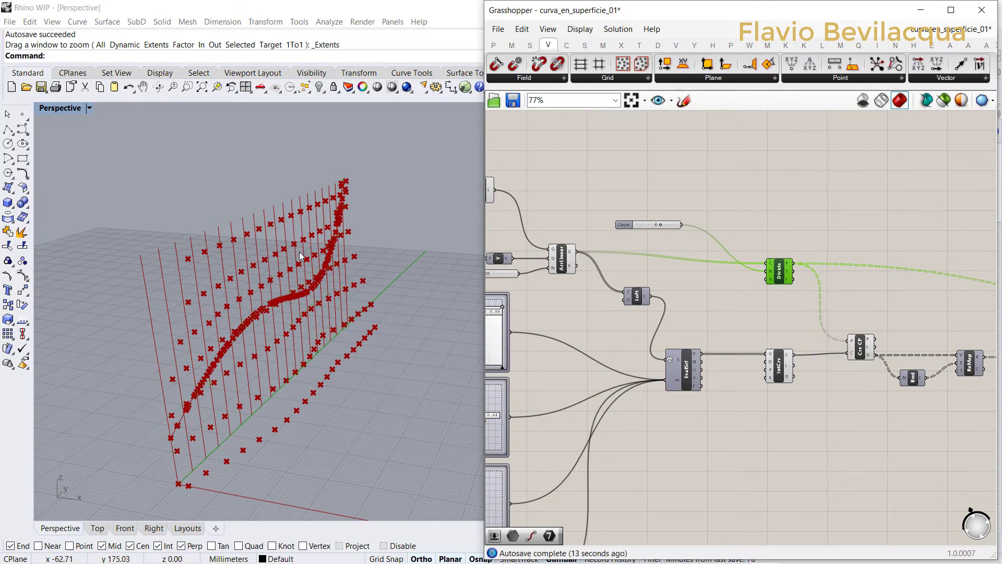
right_drag(380, 233, 277, 255)
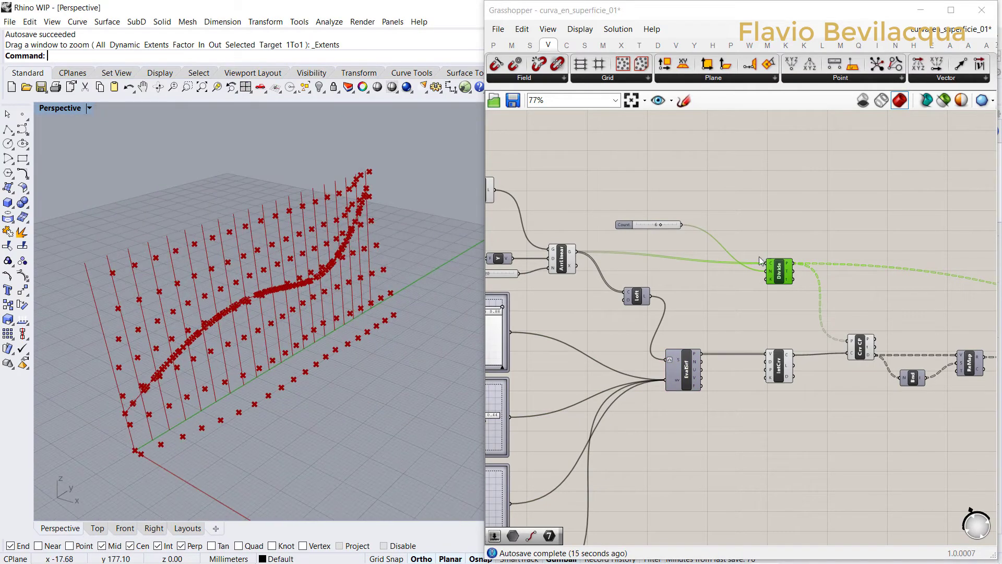
- Turn off the preview of the Curve Closest Point component and inspect the remaining moved points
scroll(759, 255, up, 5)
click(807, 294)
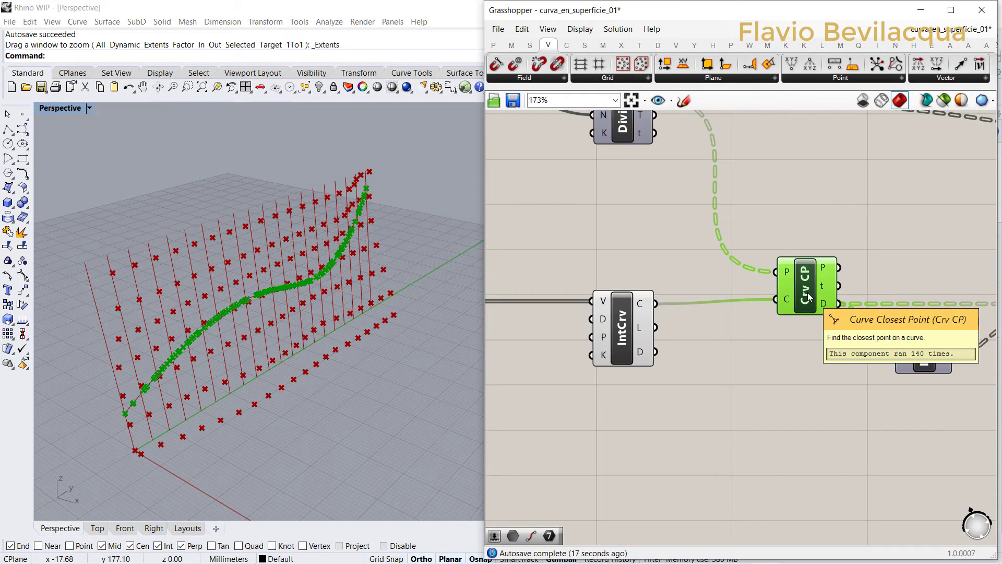
right_click(835, 228)
click(860, 249)
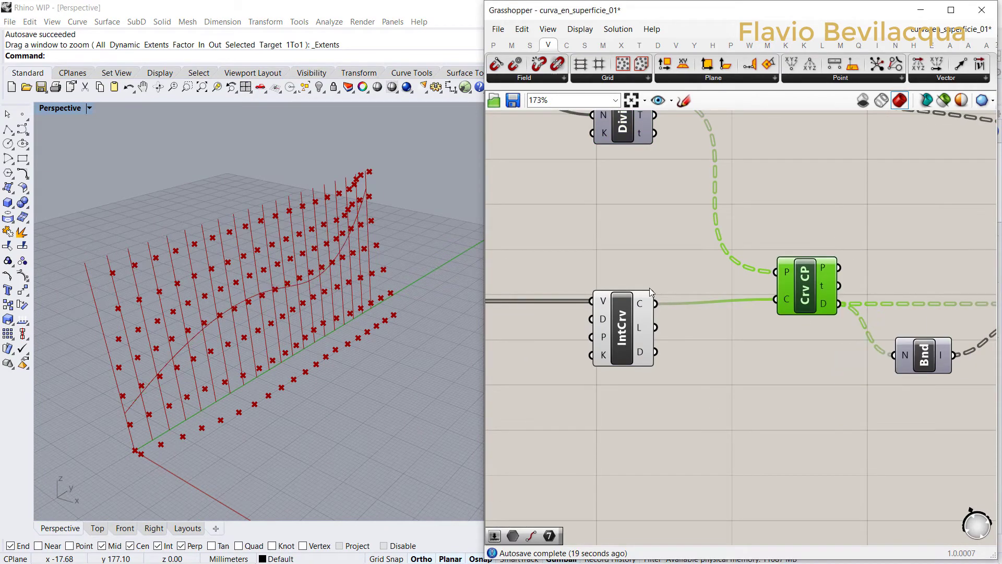
right_drag(347, 290, 358, 215)
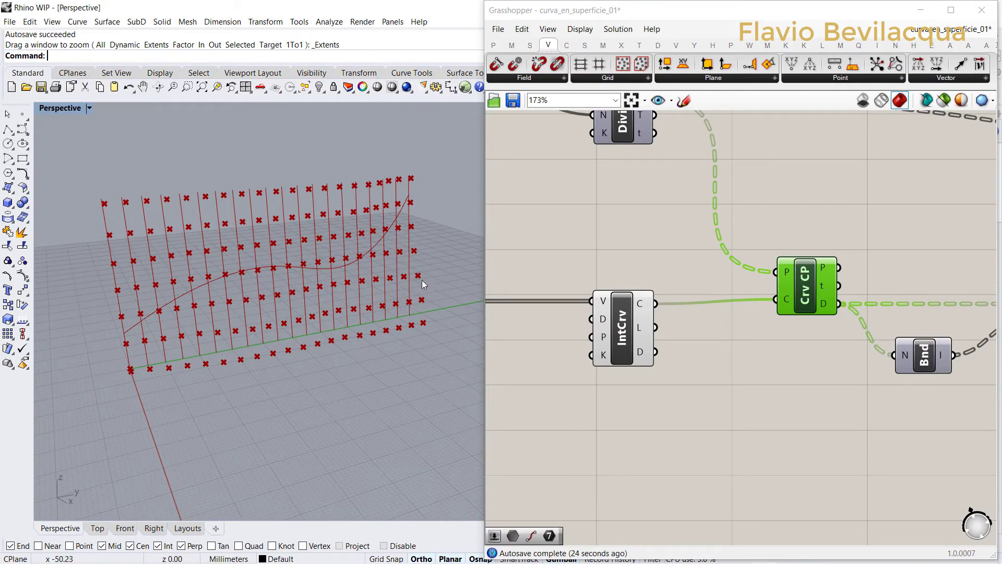
right_drag(423, 323, 467, 291)
scroll(595, 269, down, 8)
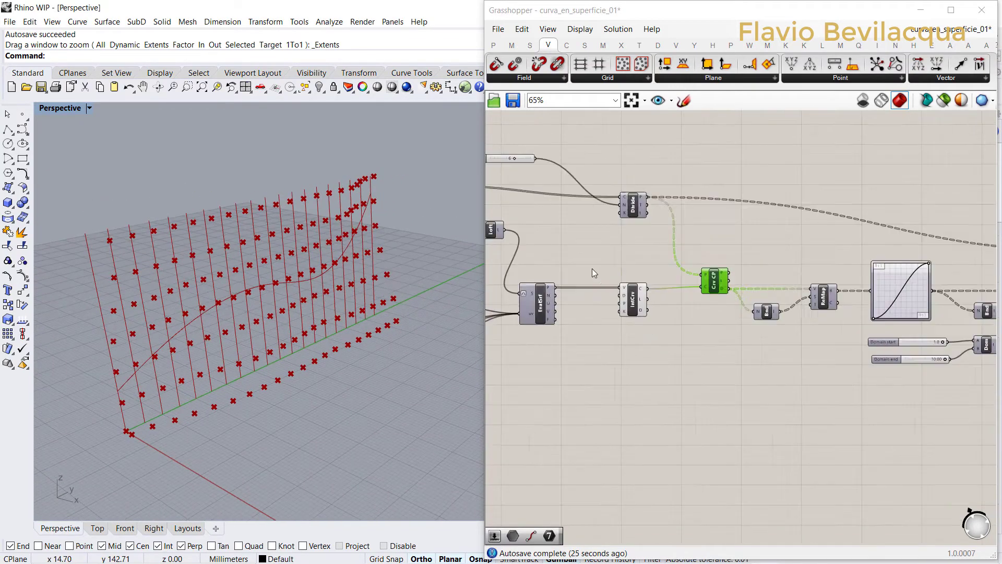
scroll(777, 253, up, 9)
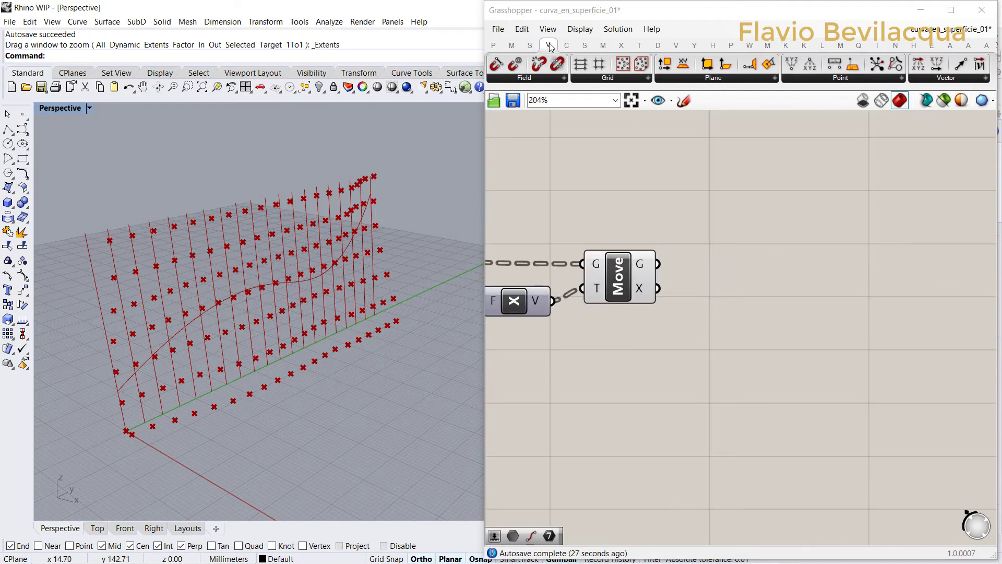
- Add an Interpolate curve component, feed the moved points into its vertices input, and inspect the resulting curves
click(566, 46)
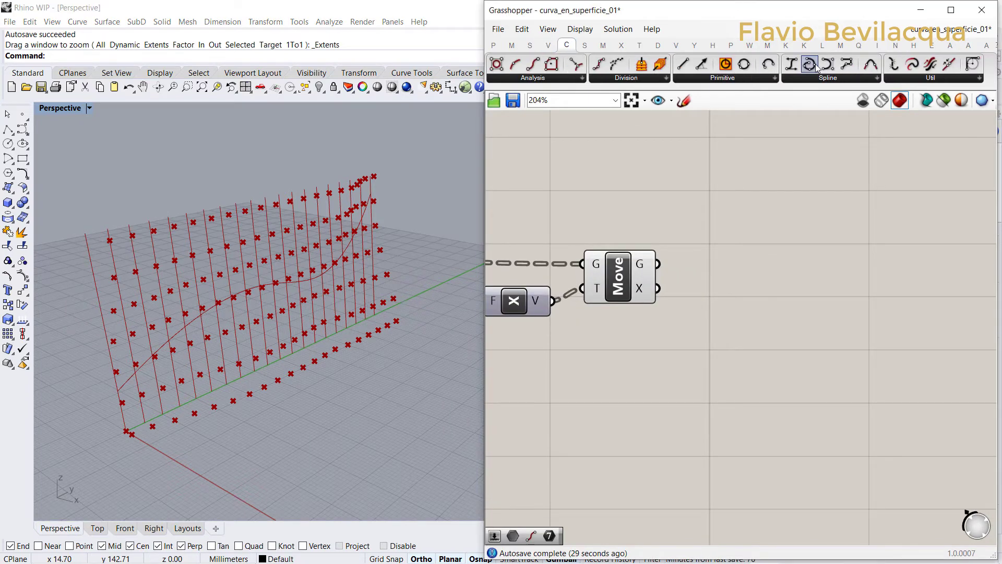
drag(809, 64, 810, 220)
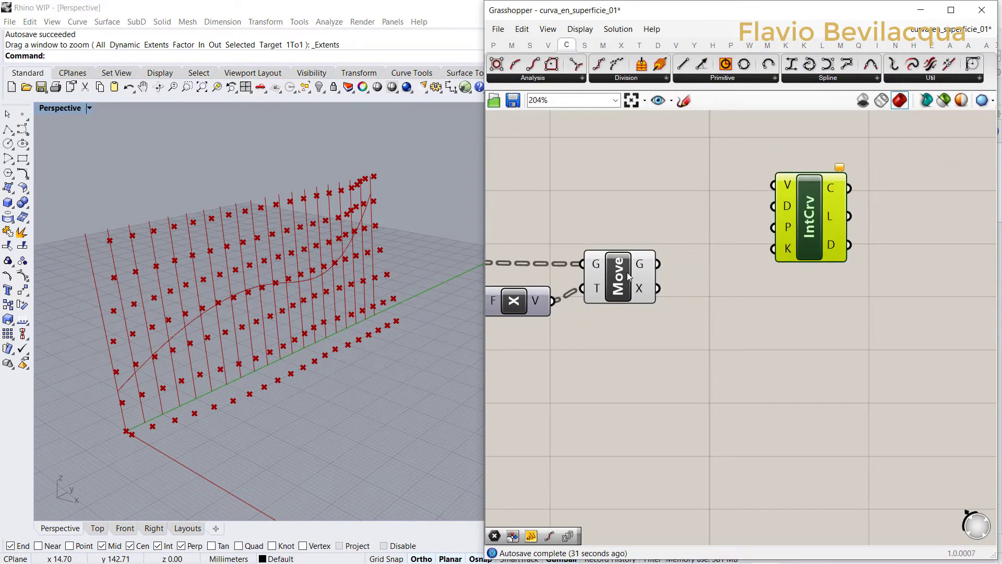
drag(657, 264, 774, 185)
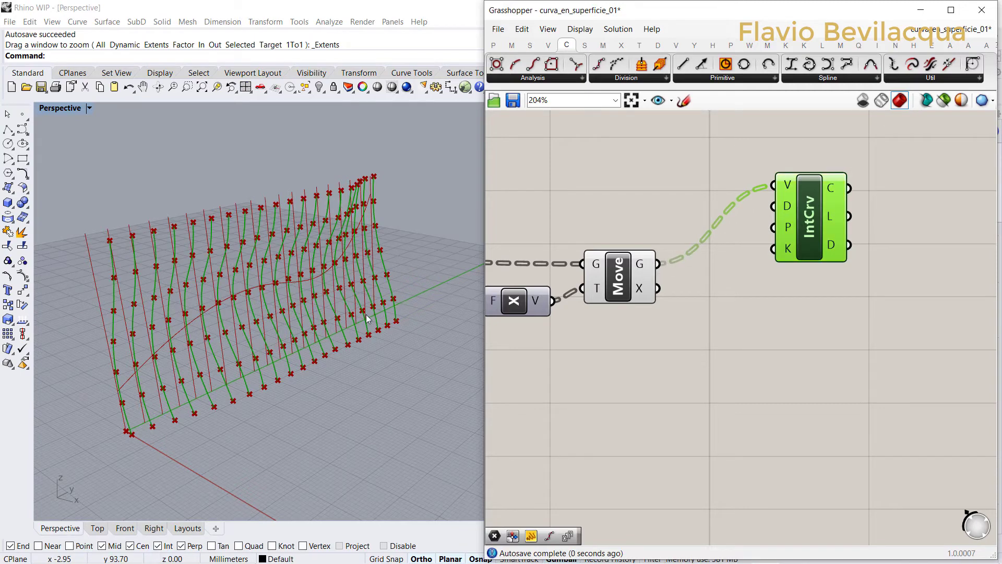
right_drag(323, 284, 151, 368)
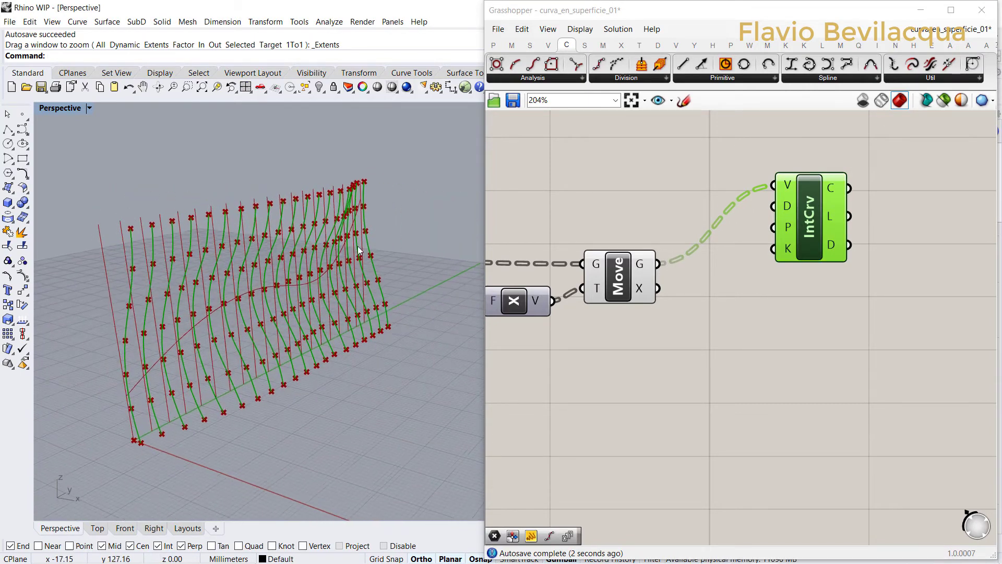
scroll(349, 172, up, 3)
scroll(837, 300, down, 5)
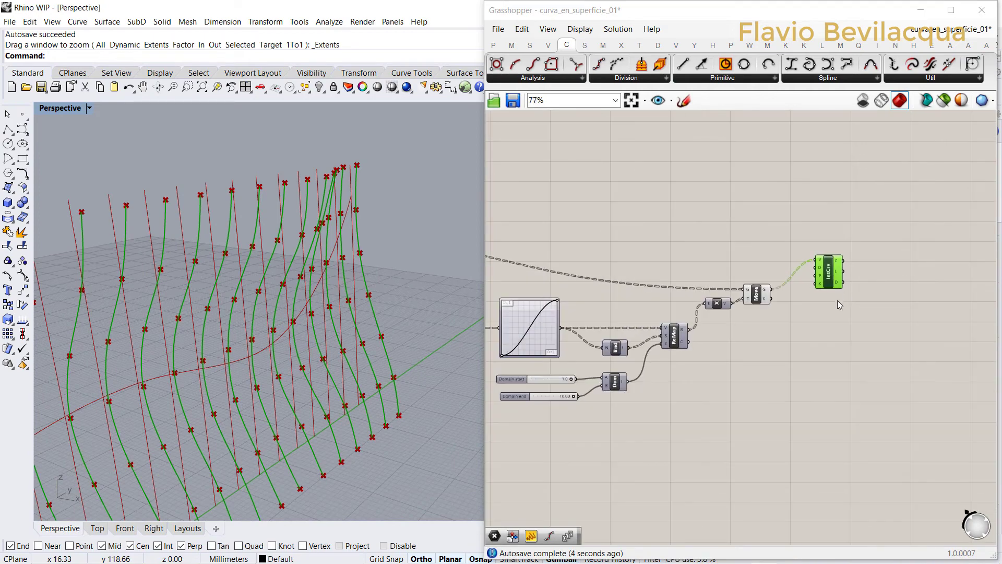
- Set the Divide Curve count slider to 10
scroll(558, 281, up, 10)
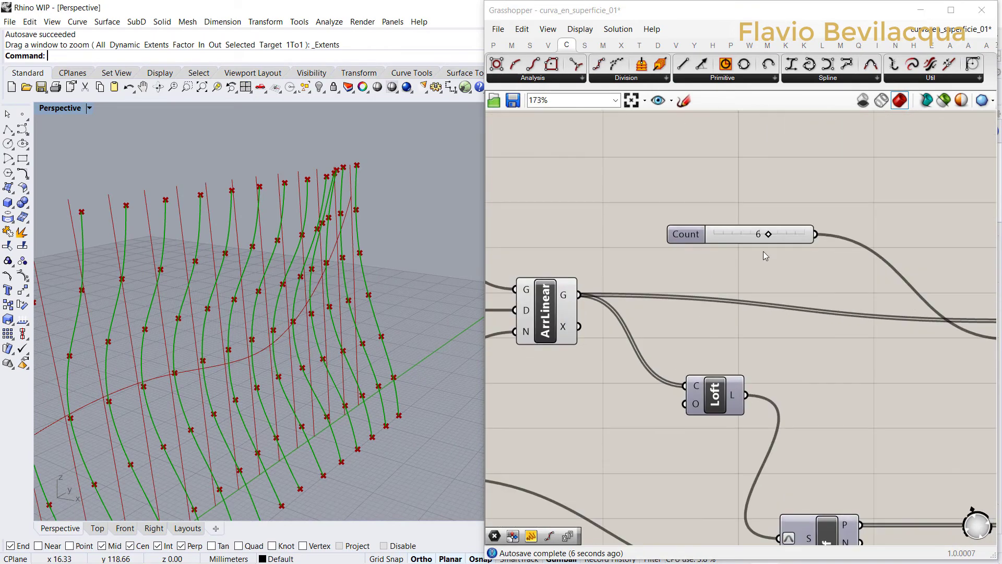
drag(767, 229, 863, 230)
scroll(568, 256, down, 4)
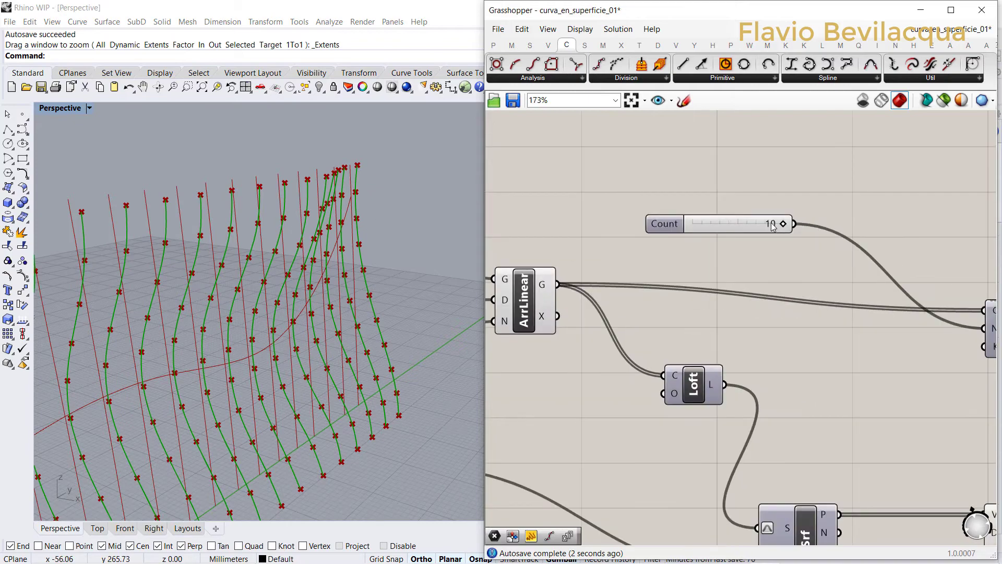
- Set the Unit Y factor for the line spacing to 4.65 and the linear array count to 29
scroll(557, 251, up, 3)
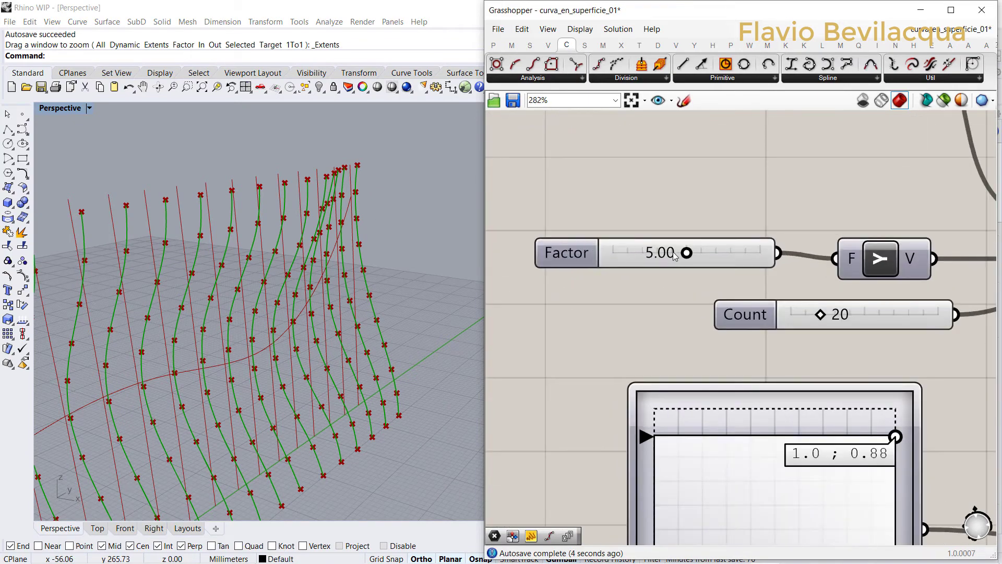
mouse_move(685, 253)
mouse_down()
mouse_move(700, 252)
mouse_move(681, 253)
mouse_up()
scroll(421, 249, down, 3)
scroll(815, 316, up, 3)
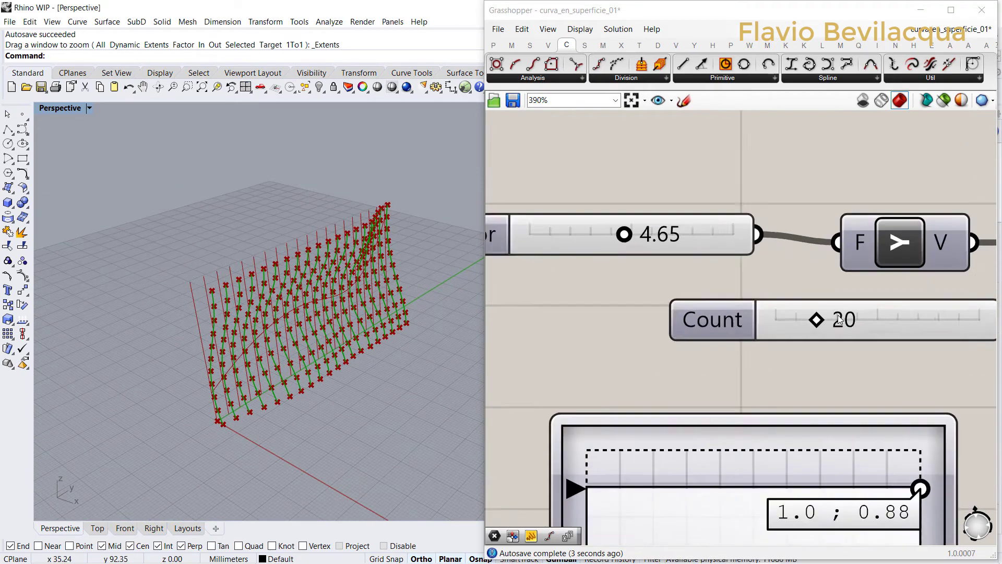
drag(815, 322, 835, 322)
mouse_move(375, 293)
right_down()
mouse_move(313, 271)
mouse_move(370, 280)
right_up()
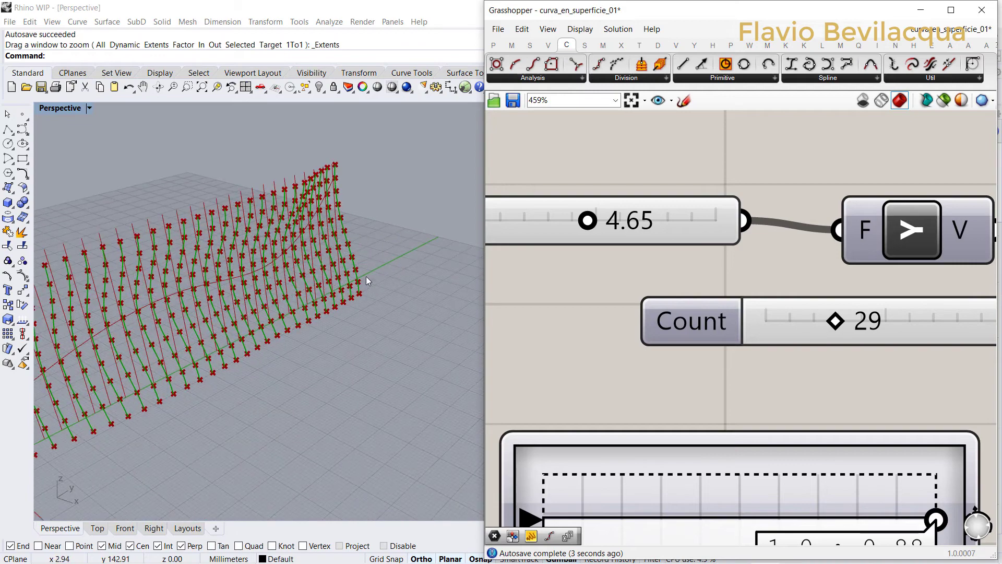
right_drag(301, 209, 157, 240)
scroll(120, 247, up, 3)
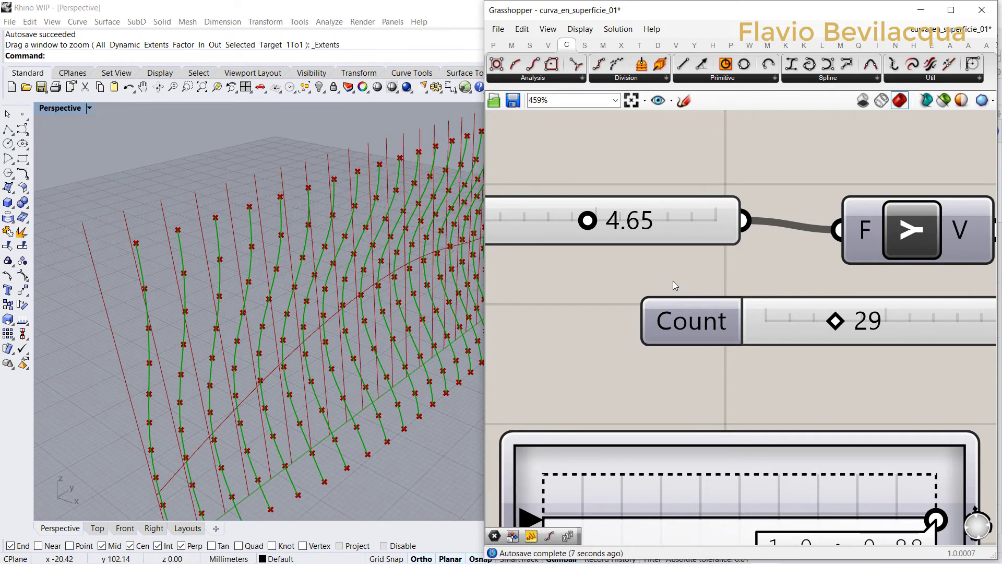
- Turn off the preview of the Move component that displaces the division points
scroll(672, 281, down, 5)
scroll(794, 308, up, 2)
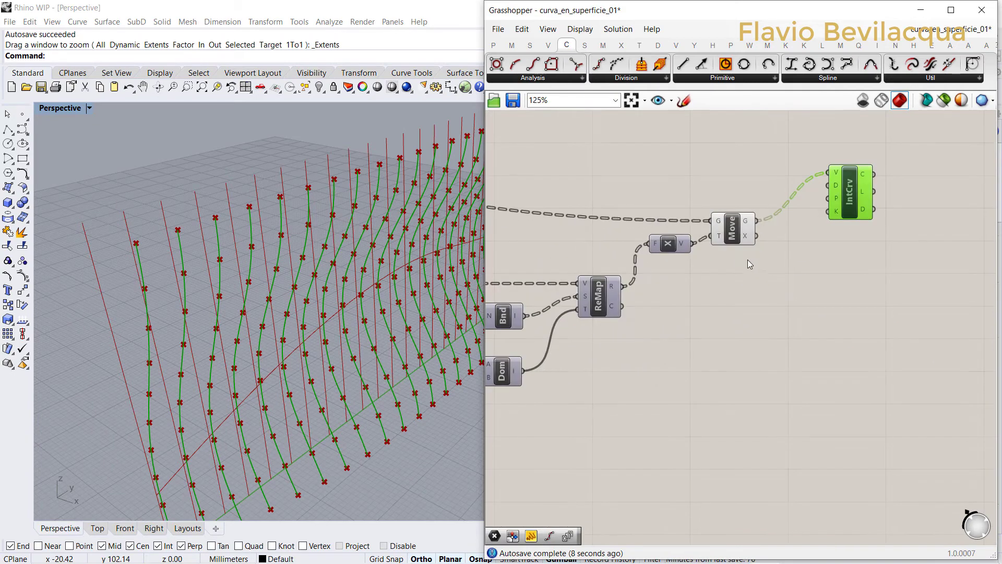
click(731, 228)
right_click(726, 300)
click(752, 322)
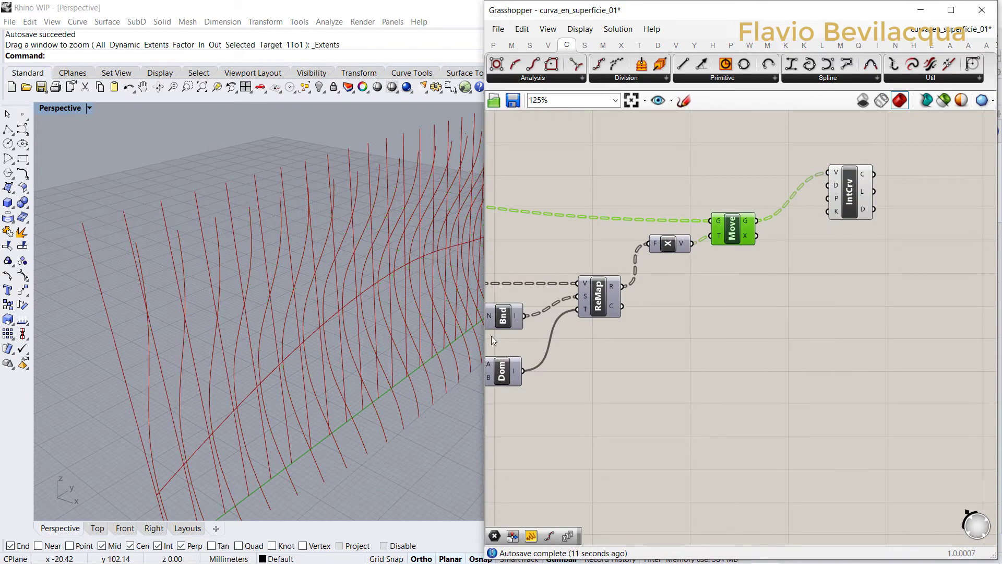
scroll(261, 313, down, 5)
click(840, 240)
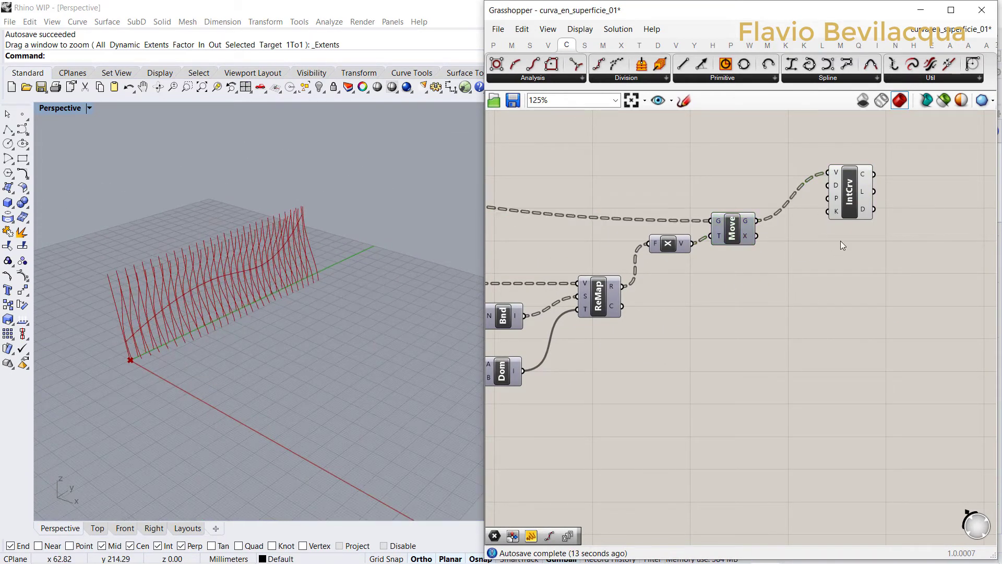
- Align the Interpolate component with Move, then add a Curve parameter and connect the interpolated curves to it
drag(846, 209, 843, 252)
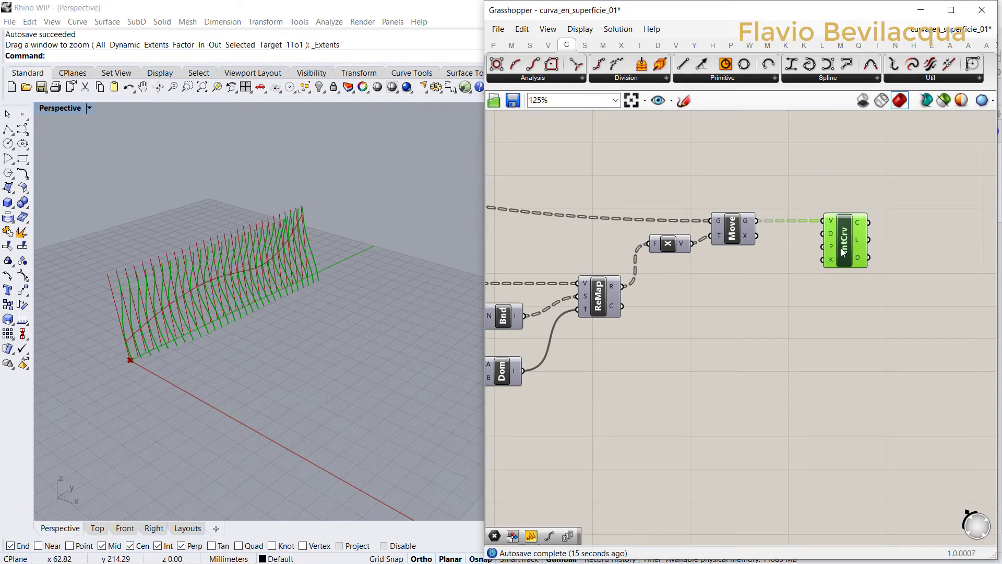
click(493, 45)
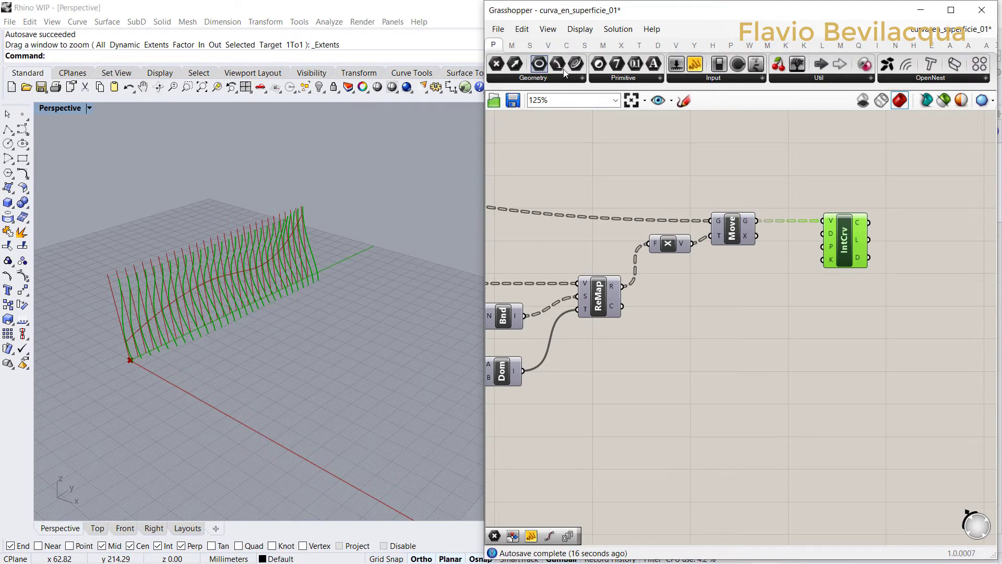
drag(576, 66, 700, 226)
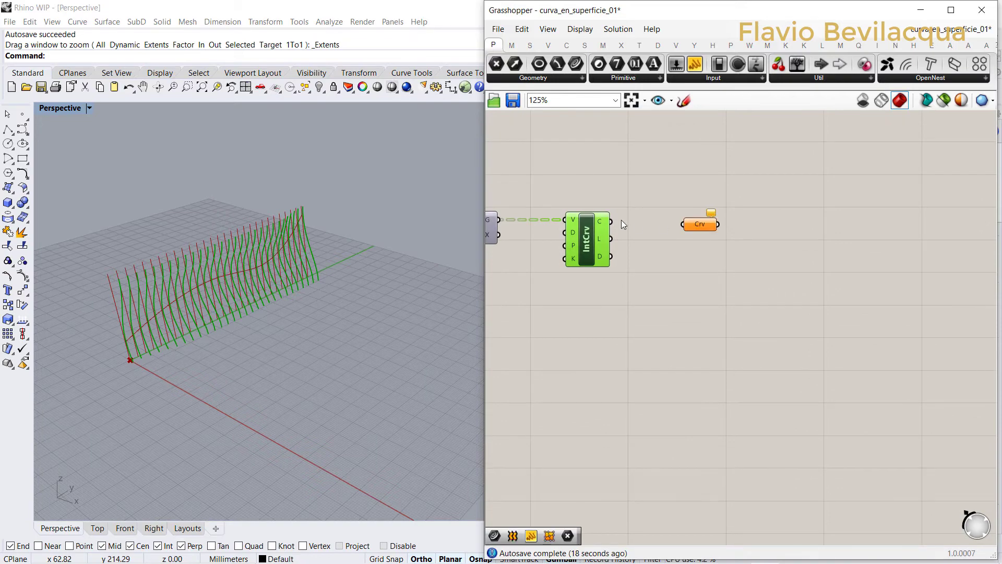
drag(611, 221, 682, 224)
scroll(834, 247, down, 10)
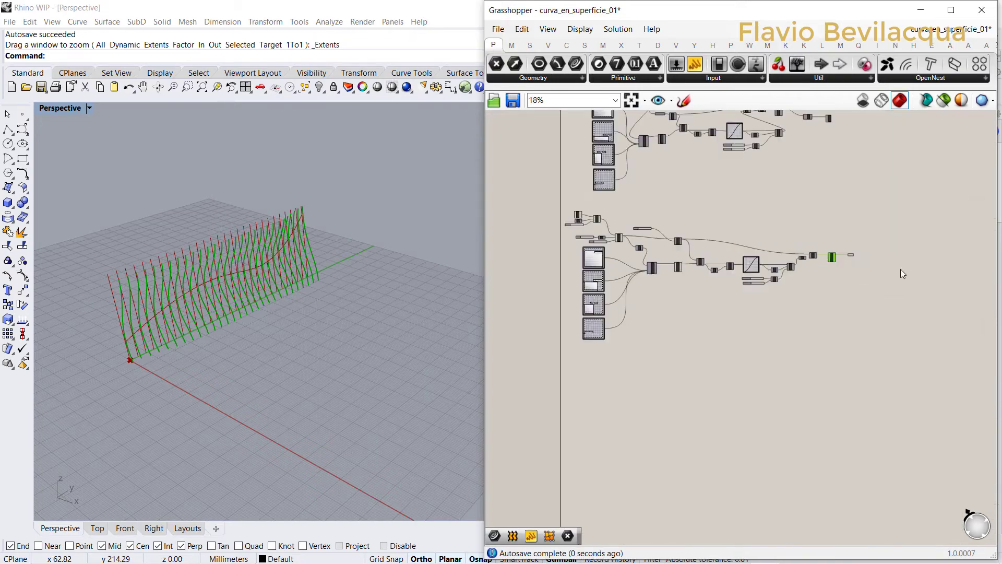
- Add a second Move component above the Divide Curve count slider and connect the linear array's geometry to its geometry input
scroll(660, 243, up, 10)
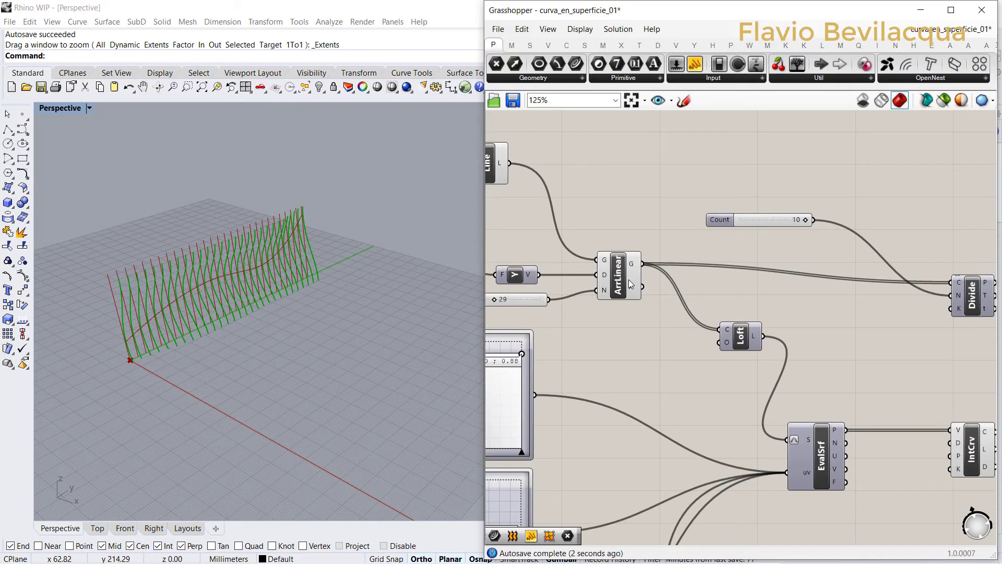
right_drag(231, 255, 264, 256)
scroll(219, 386, up, 5)
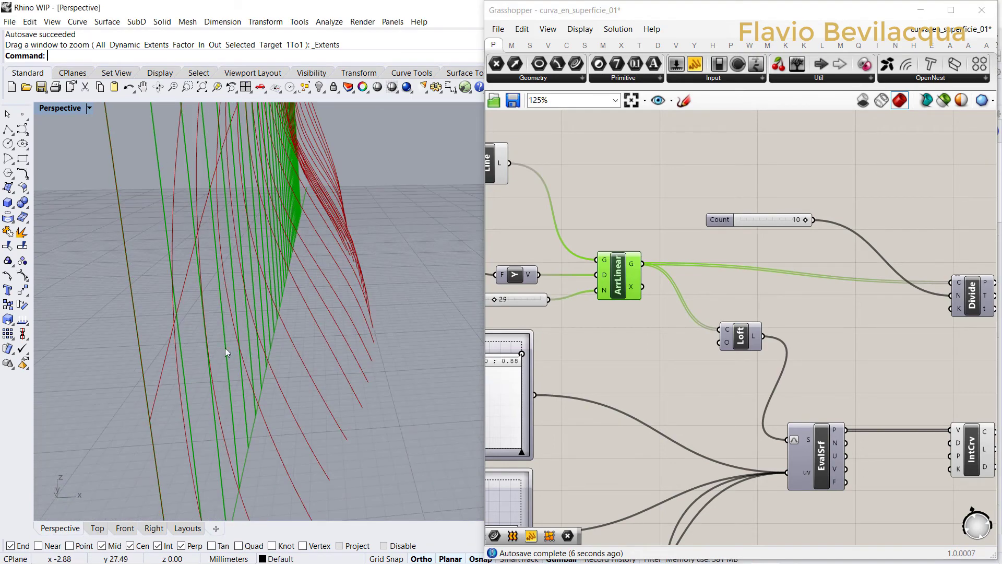
right_drag(249, 321, 270, 358)
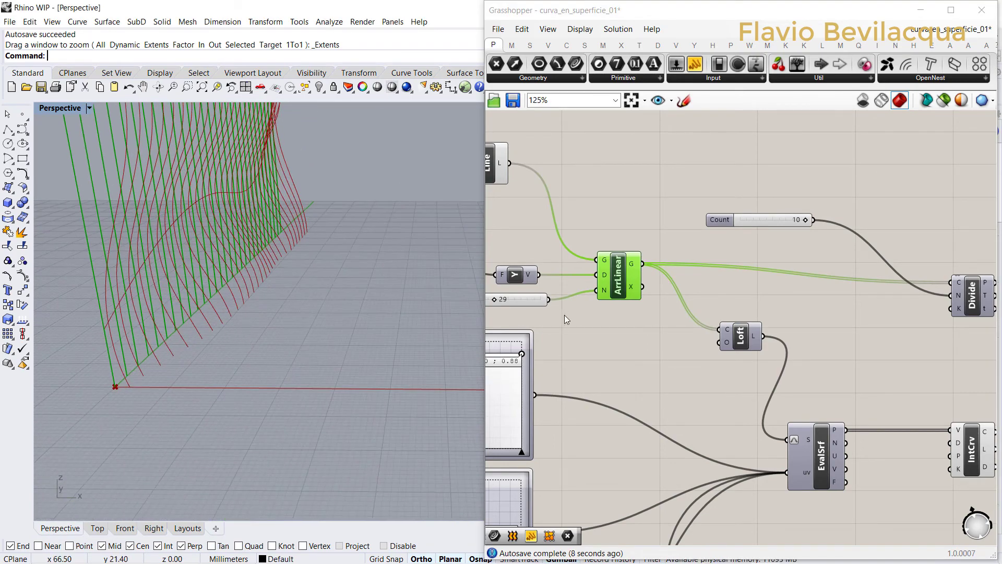
click(641, 340)
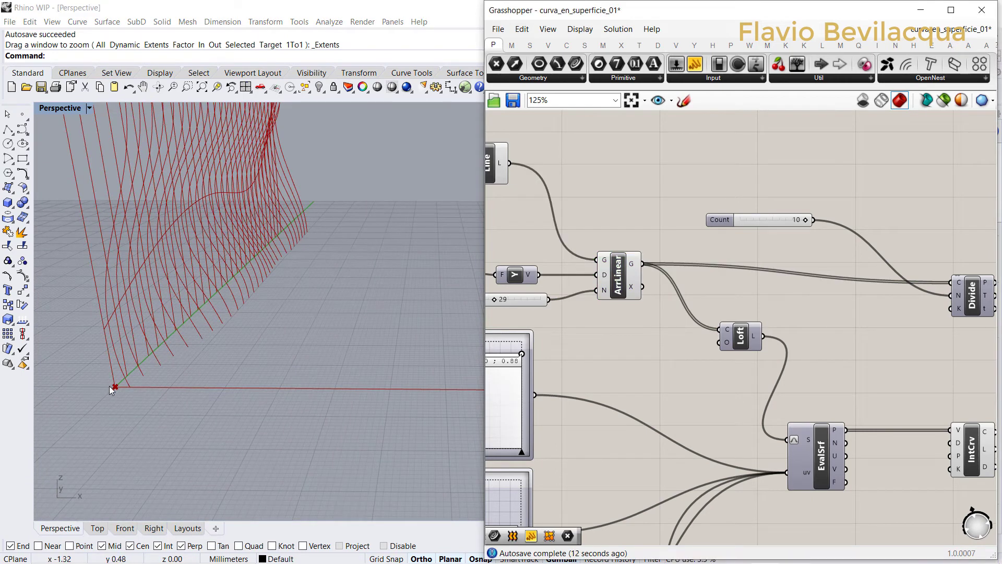
scroll(608, 367, down, 2)
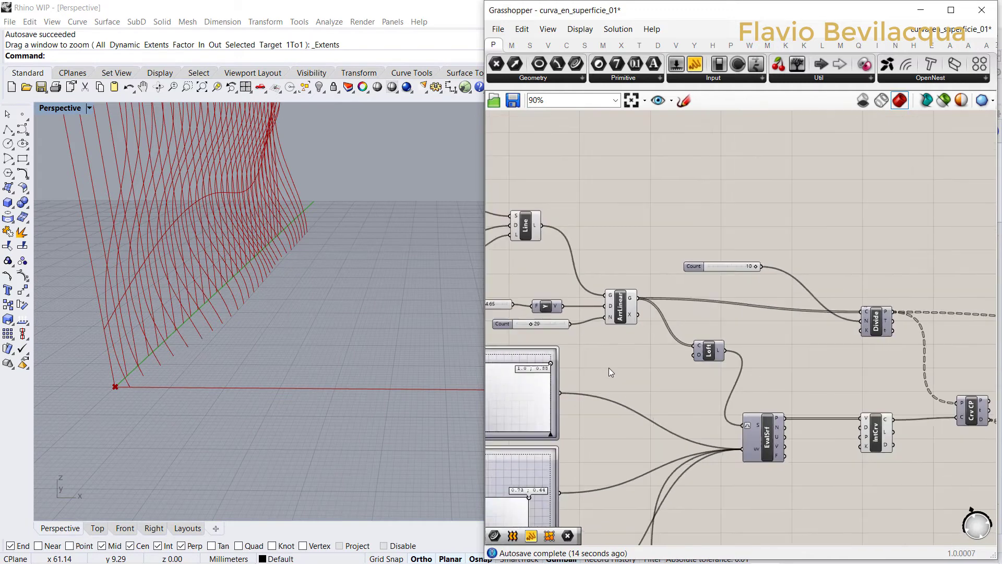
click(638, 45)
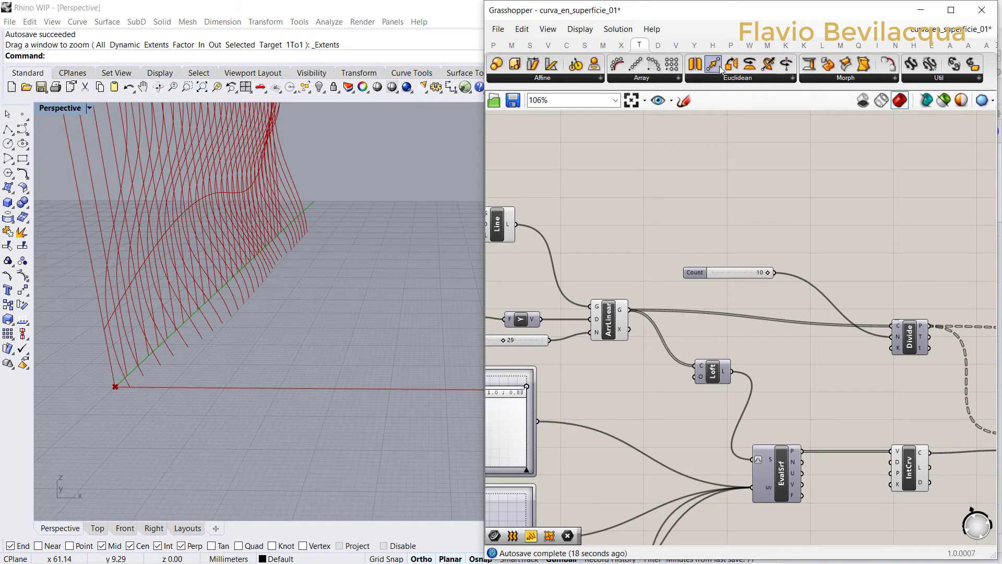
drag(718, 90, 731, 210)
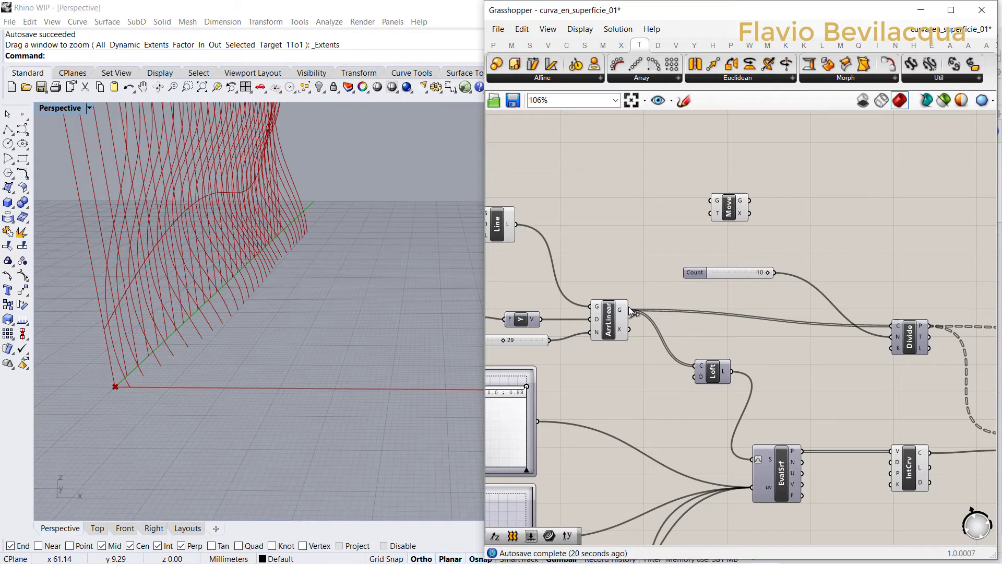
drag(630, 310, 752, 201)
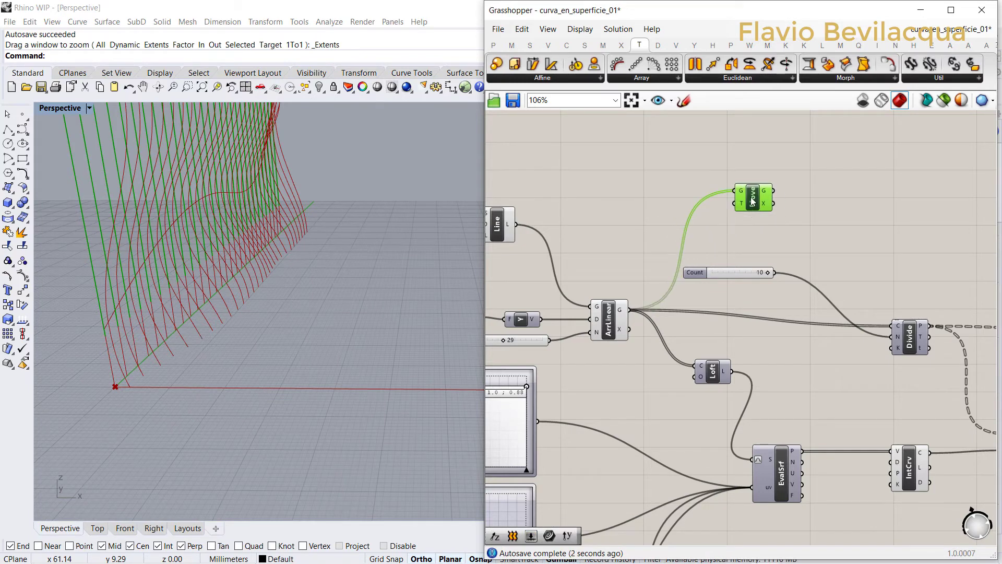
right_drag(752, 201, 782, 234)
click(719, 199)
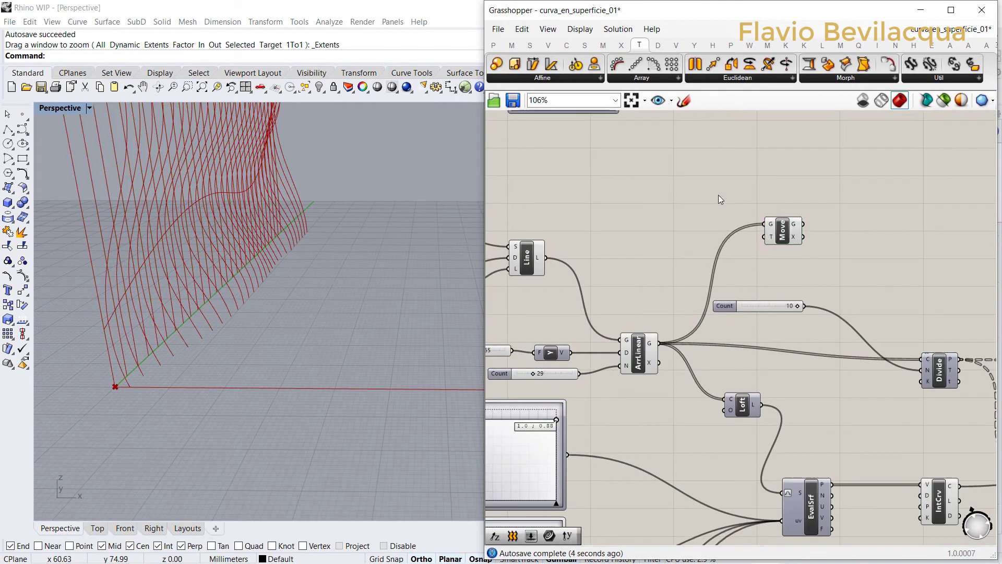
- Add a Unit X vector and connect it to the translation input of the new Move component
click(550, 46)
click(975, 77)
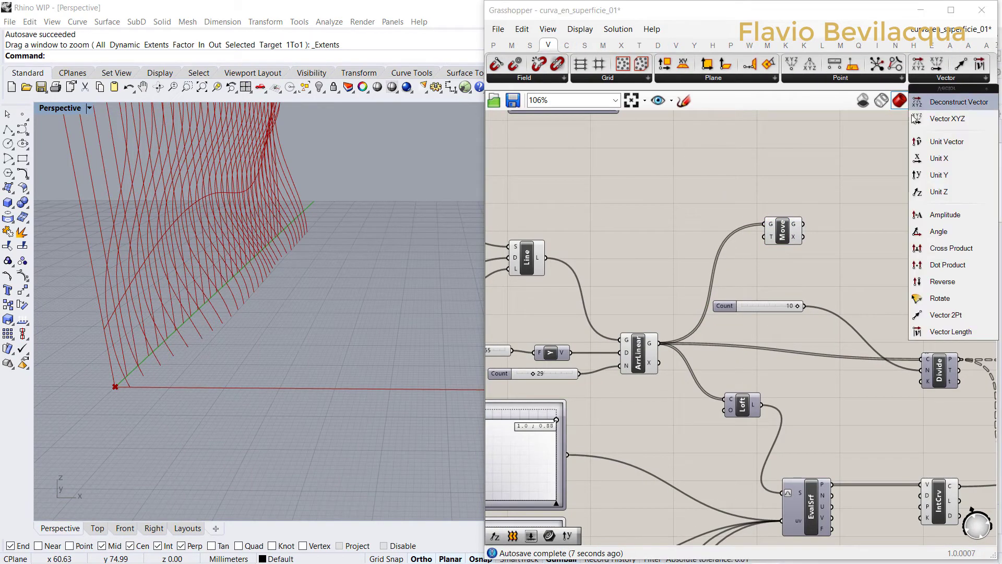
click(940, 159)
click(740, 249)
mouse_move(781, 240)
mouse_down()
mouse_move(796, 234)
mouse_move(807, 245)
mouse_move(788, 241)
mouse_up()
scroll(768, 255, up, 3)
click(740, 248)
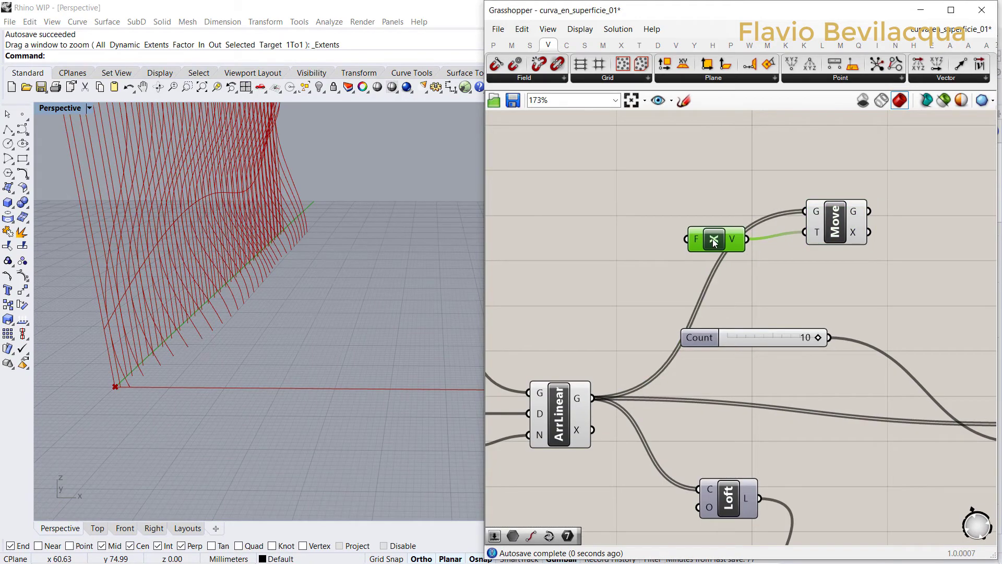
drag(714, 243, 714, 240)
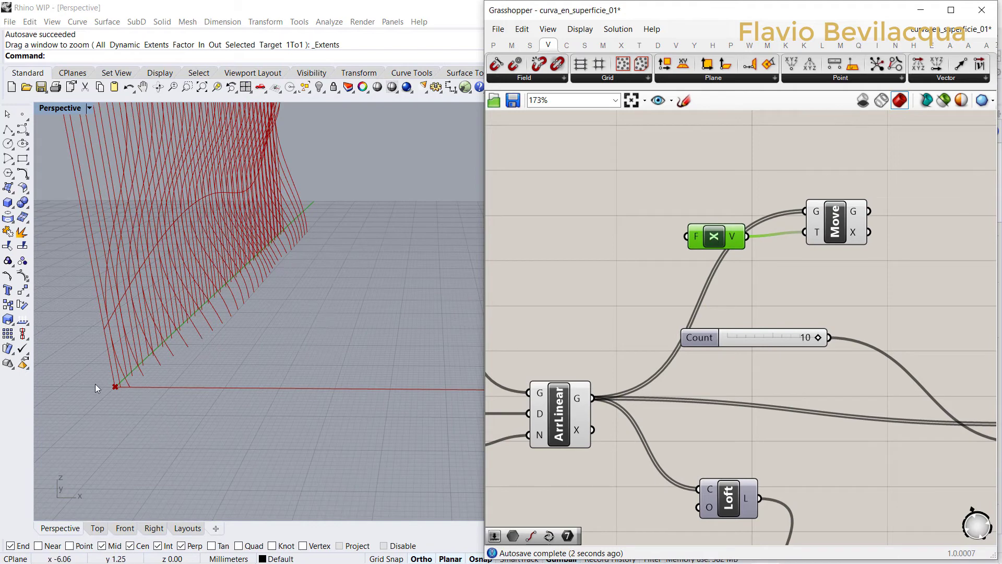
- Add an Integer parameter beside the new Unit X vector and assign it a negative integer value
click(496, 45)
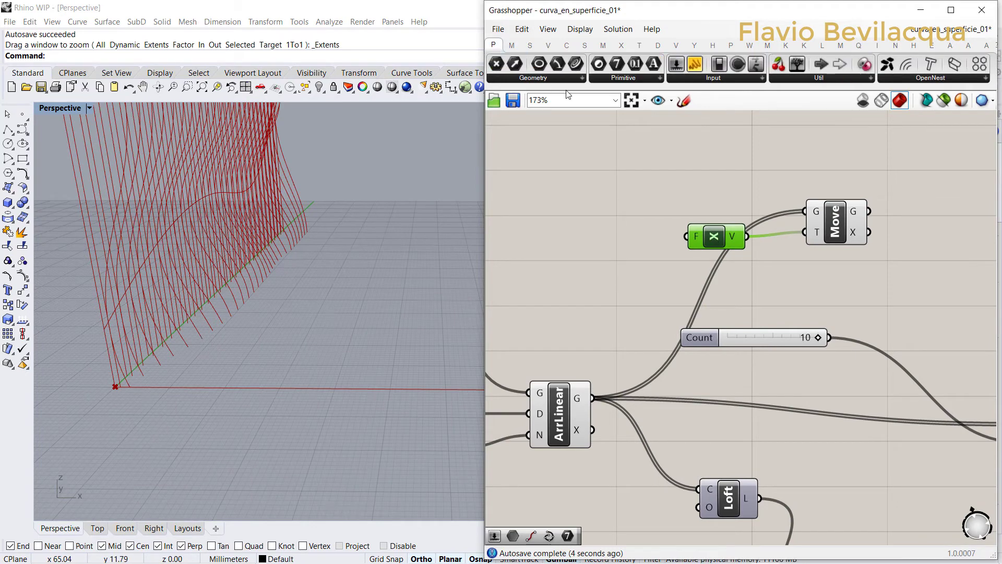
drag(615, 66, 603, 240)
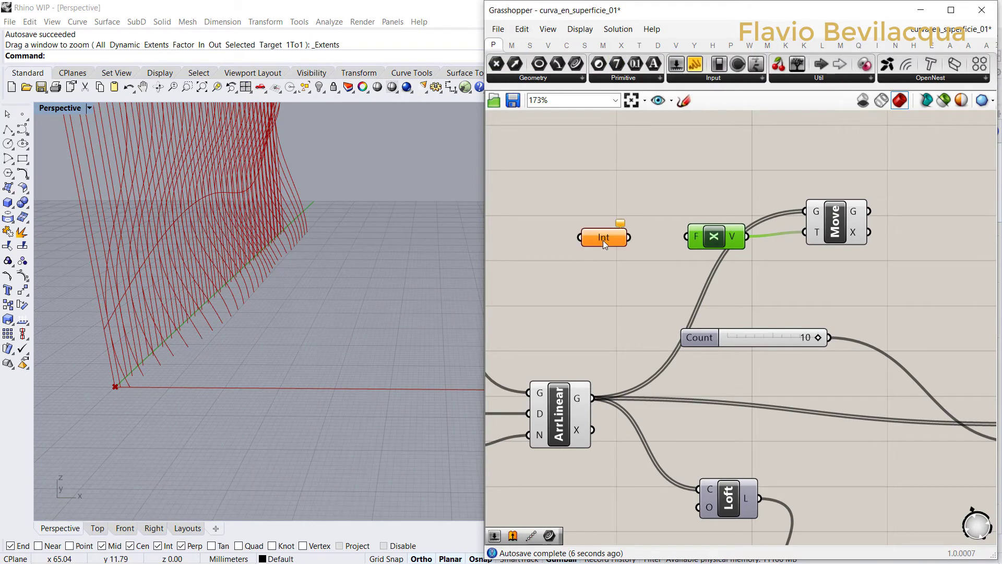
scroll(632, 241, up, 2)
right_click(606, 240)
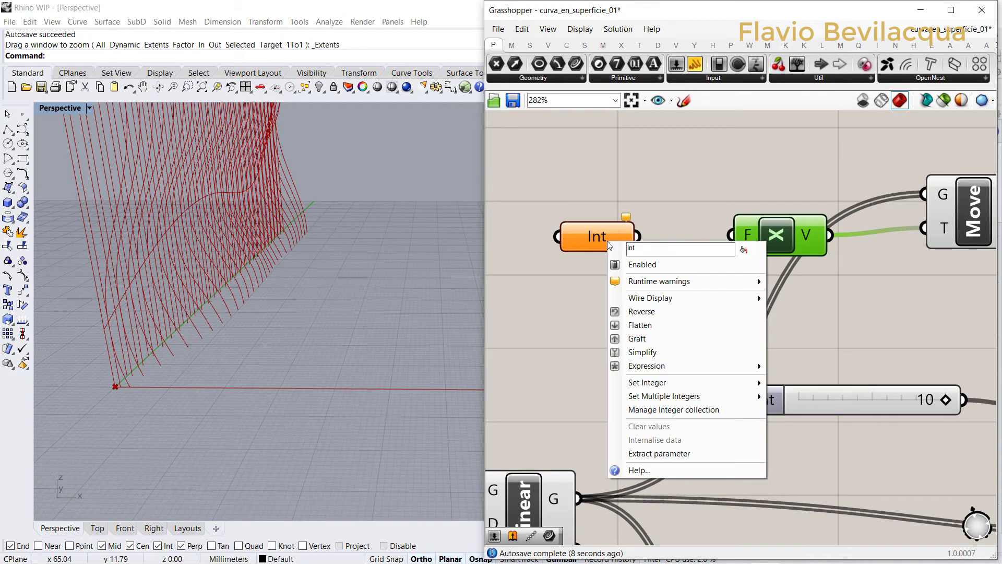
mouse_move(668, 383)
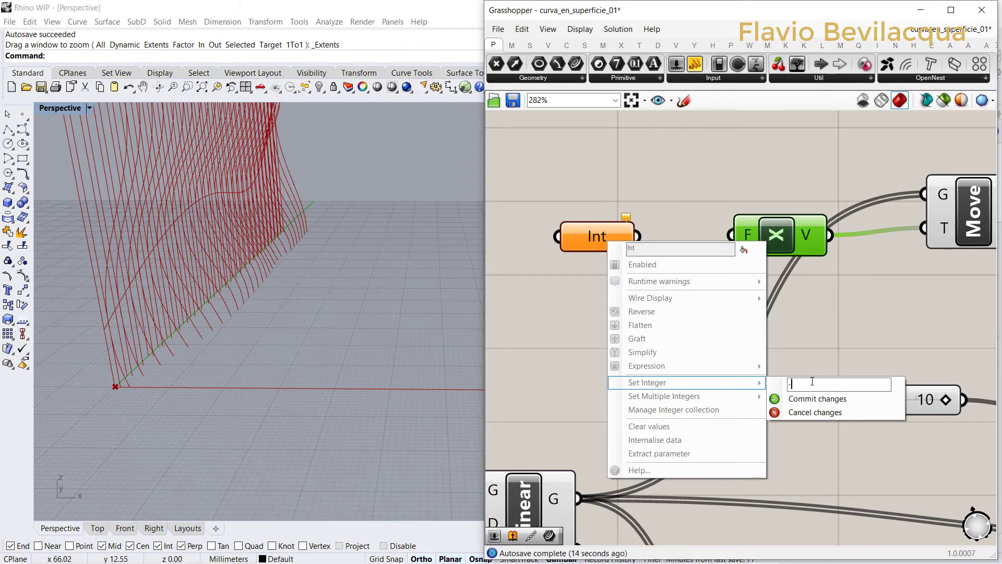
click(834, 398)
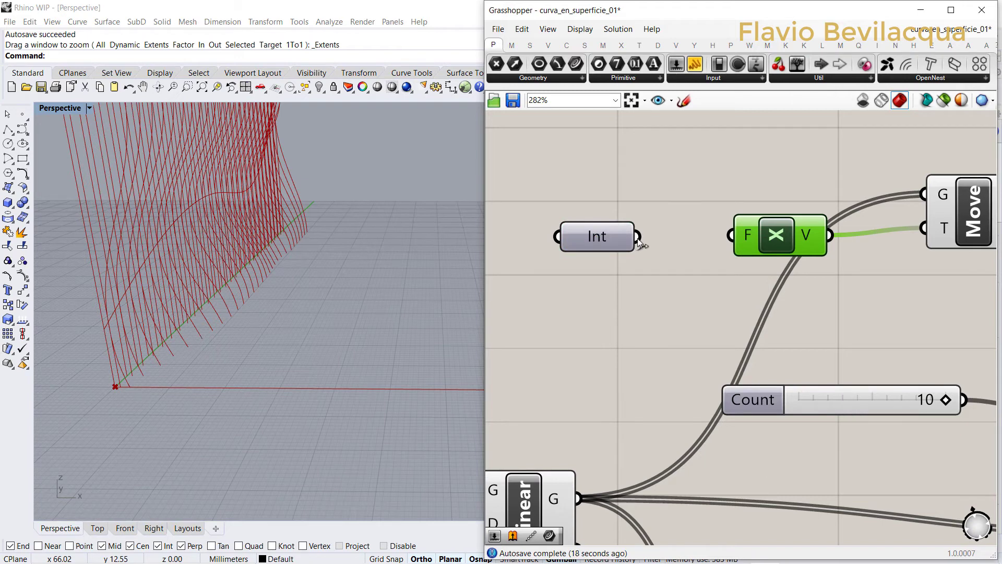
- Connect the Integer parameter to the Unit X factor input and turn off the linear array's preview
drag(638, 237, 718, 231)
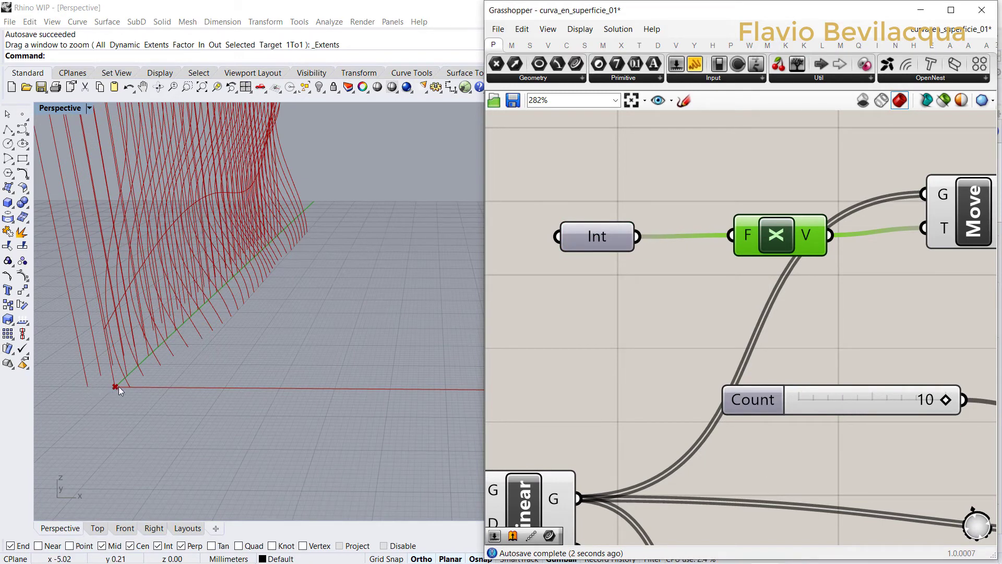
scroll(700, 265, down, 3)
click(632, 374)
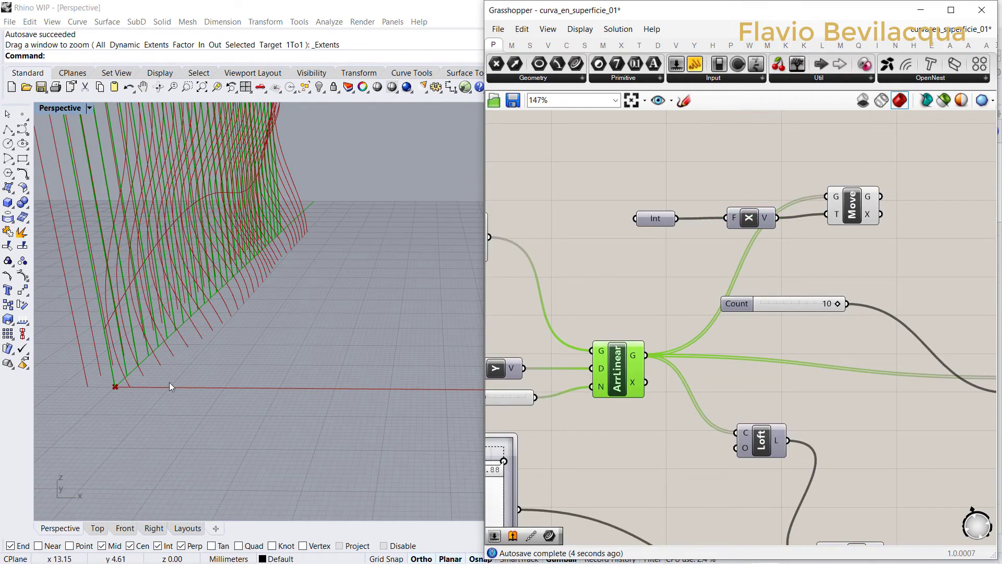
right_click(633, 272)
click(660, 292)
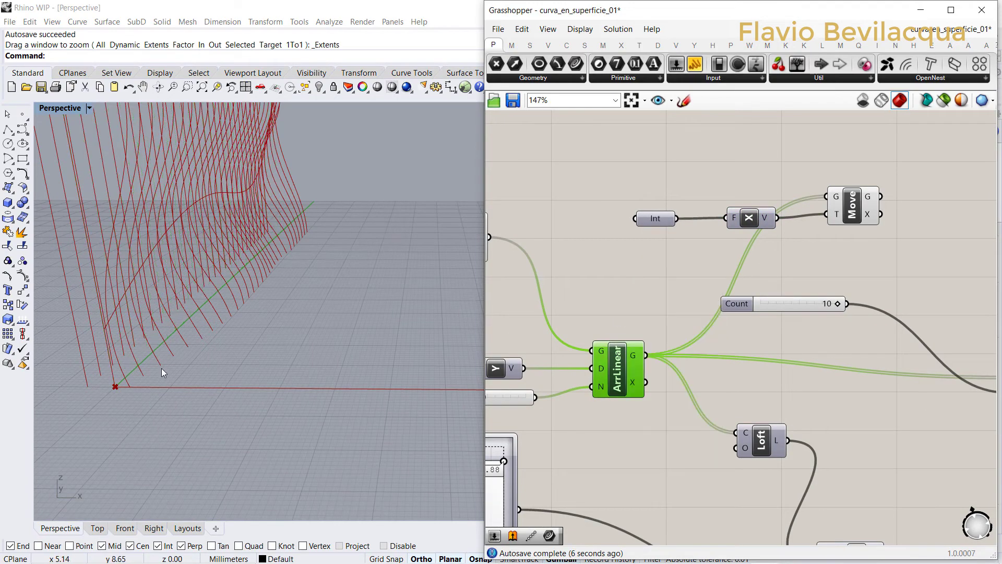
- Move the Integer, Unit X and second Move components together to just above the Interpolate component
scroll(162, 368, down, 3)
right_drag(161, 367, 236, 365)
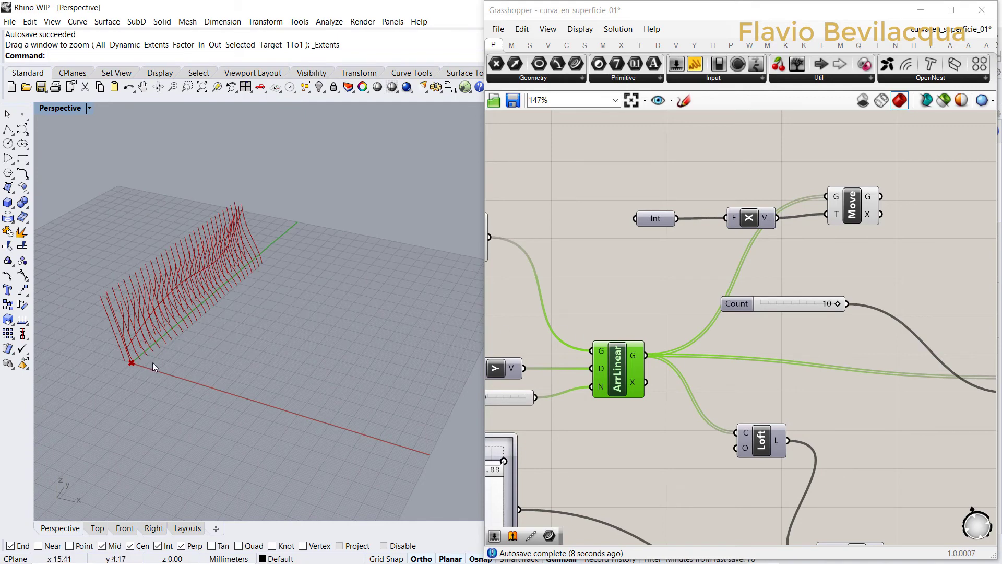
scroll(146, 352, up, 5)
scroll(144, 350, down, 6)
scroll(692, 264, down, 4)
scroll(621, 230, up, 3)
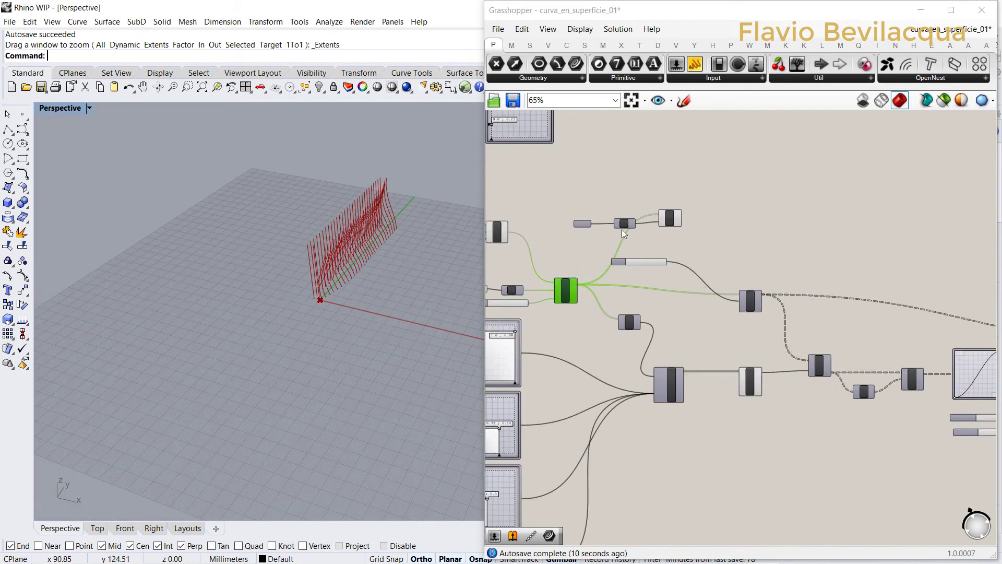
drag(675, 254, 491, 194)
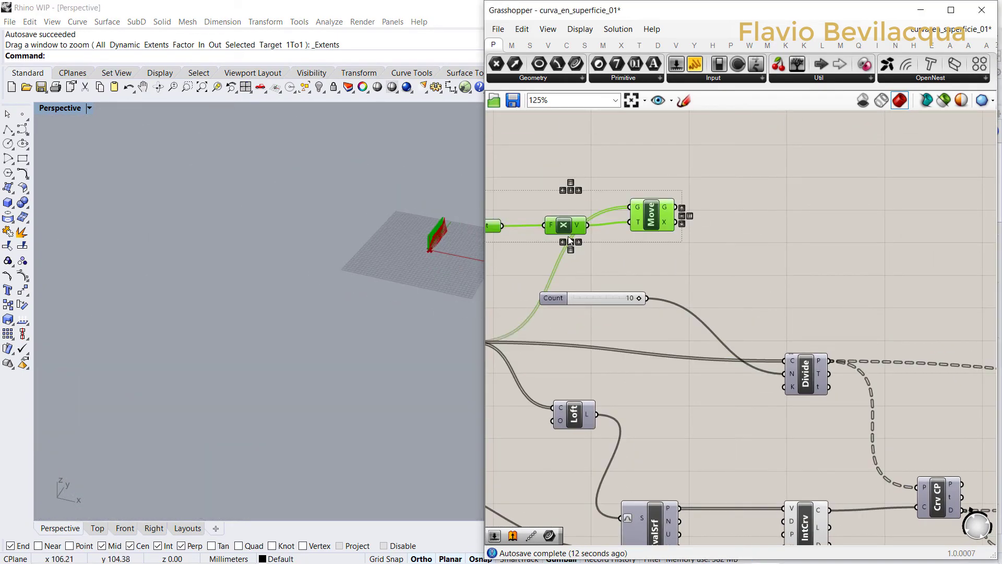
scroll(471, 230, up, 5)
drag(654, 191, 799, 213)
scroll(756, 235, down, 6)
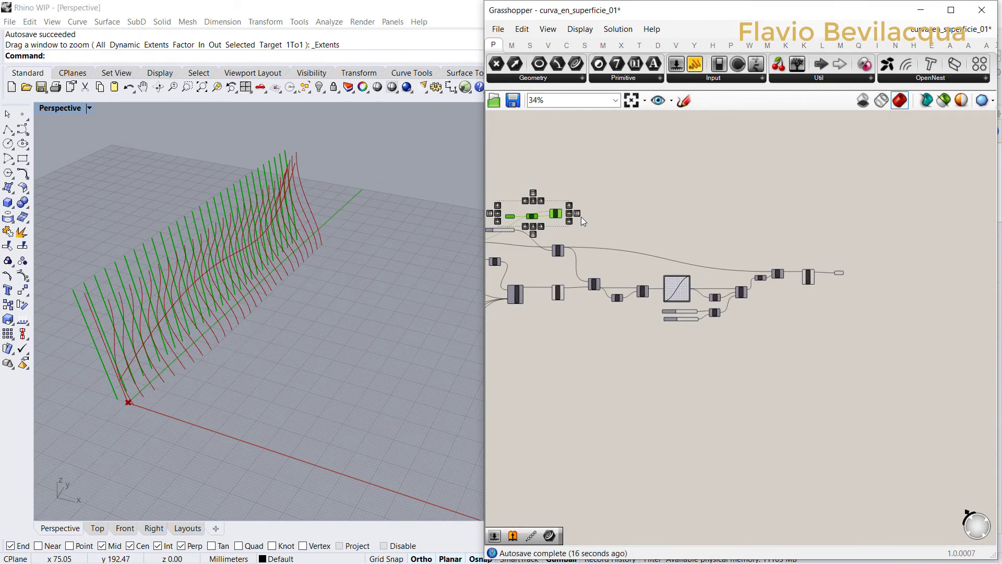
drag(558, 214, 816, 241)
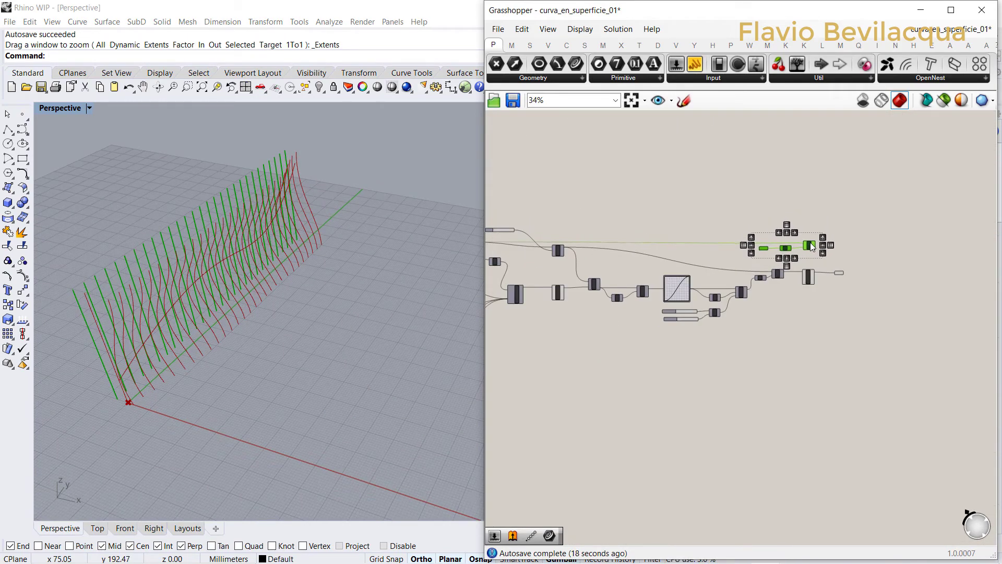
- Add a Curve parameter beside the upper Move component and connect the moved geometry to it
scroll(829, 243, up, 4)
scroll(887, 255, up, 3)
click(870, 230)
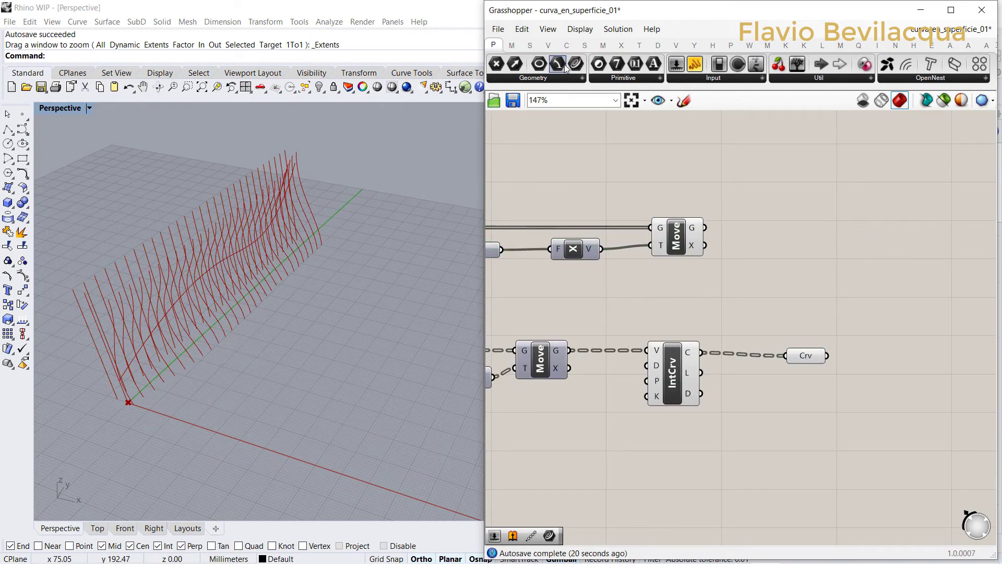
drag(572, 68, 805, 256)
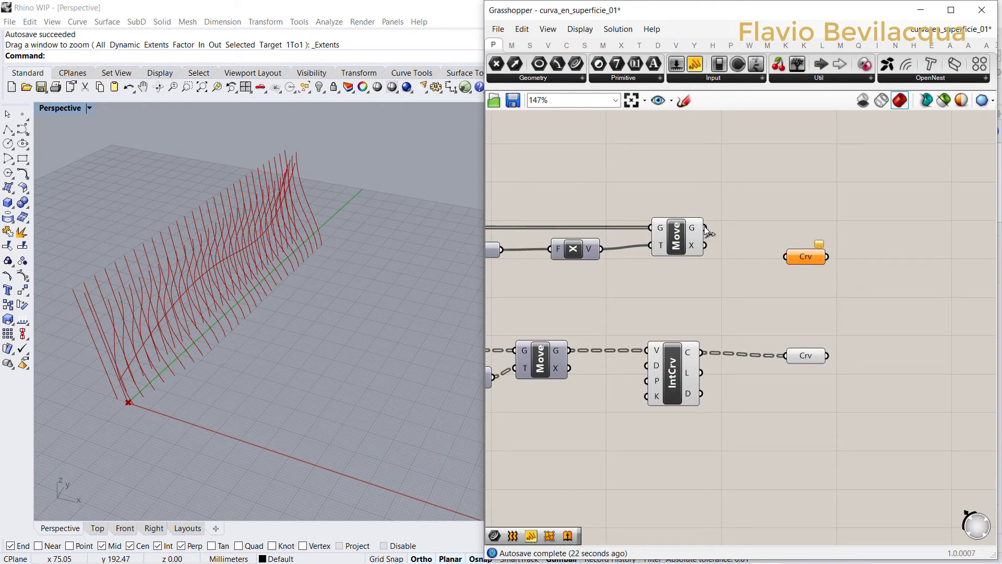
drag(705, 230, 796, 243)
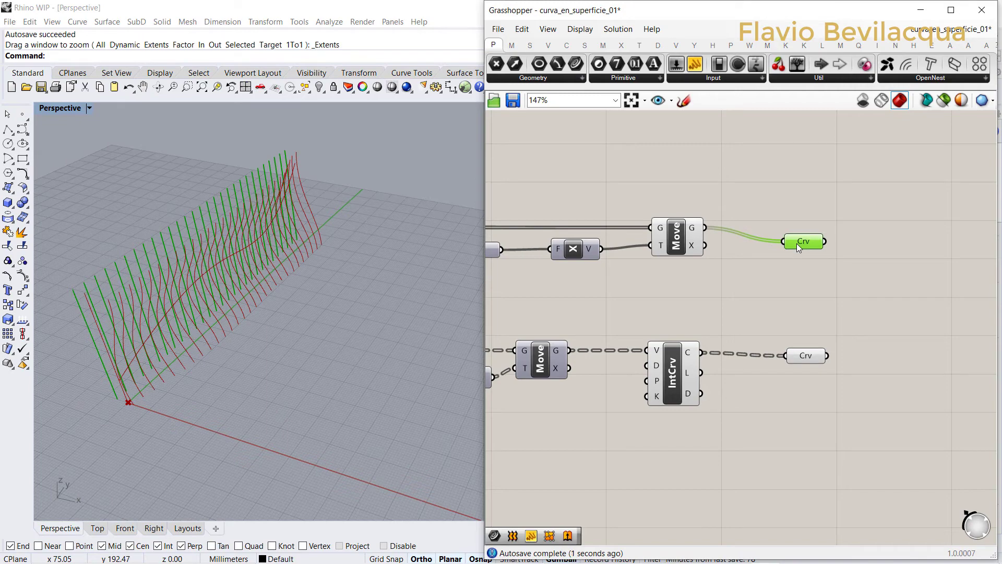
click(875, 176)
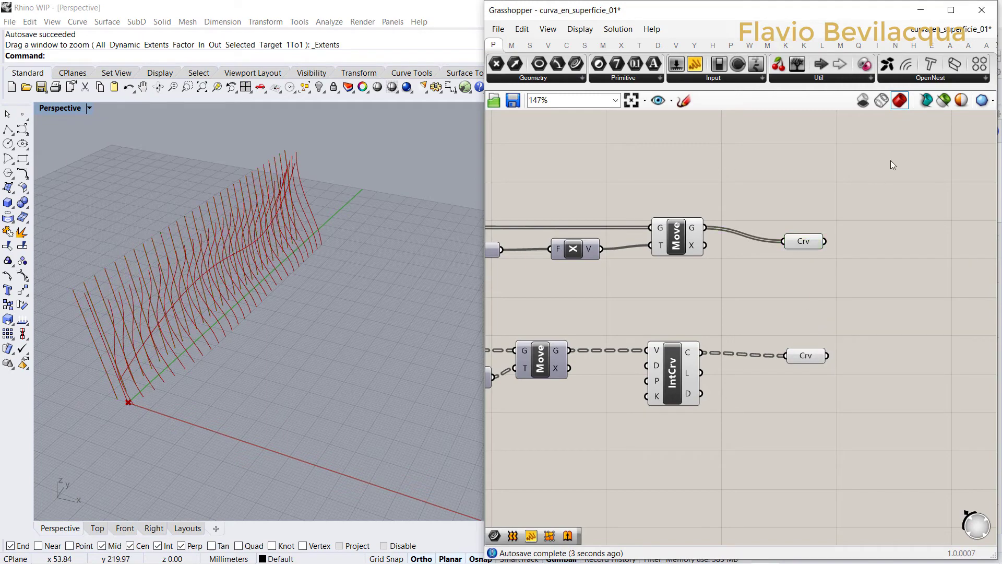
- Add a Ruled Surface component, connecting the moved lines' Curve parameter to A and the interpolated curves' parameter to B
click(585, 45)
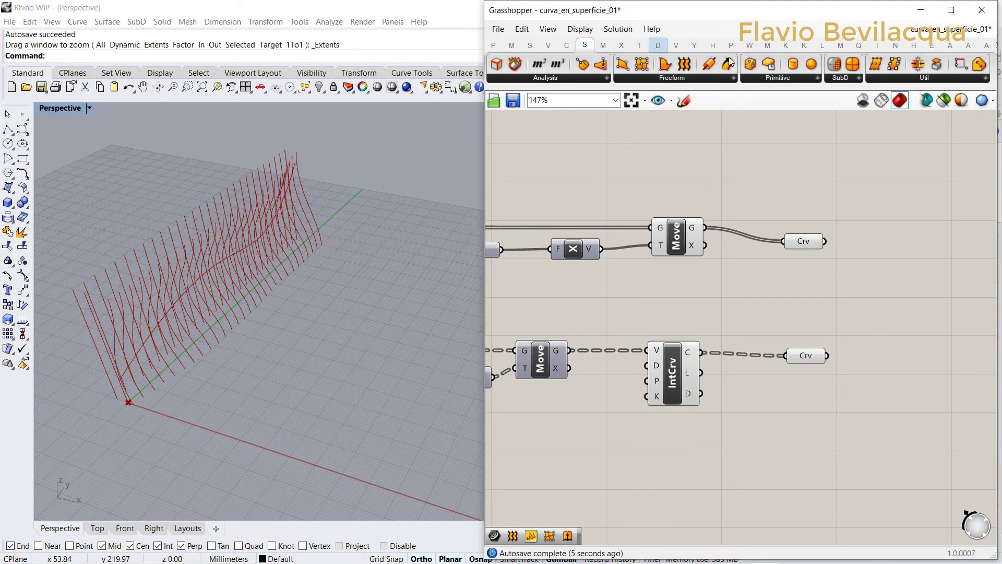
click(728, 78)
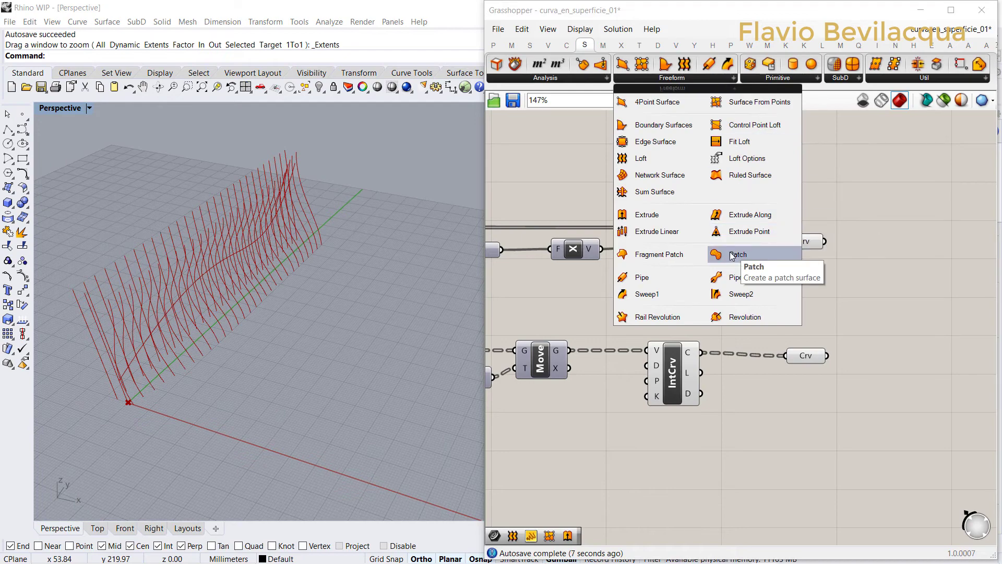
drag(751, 180, 836, 243)
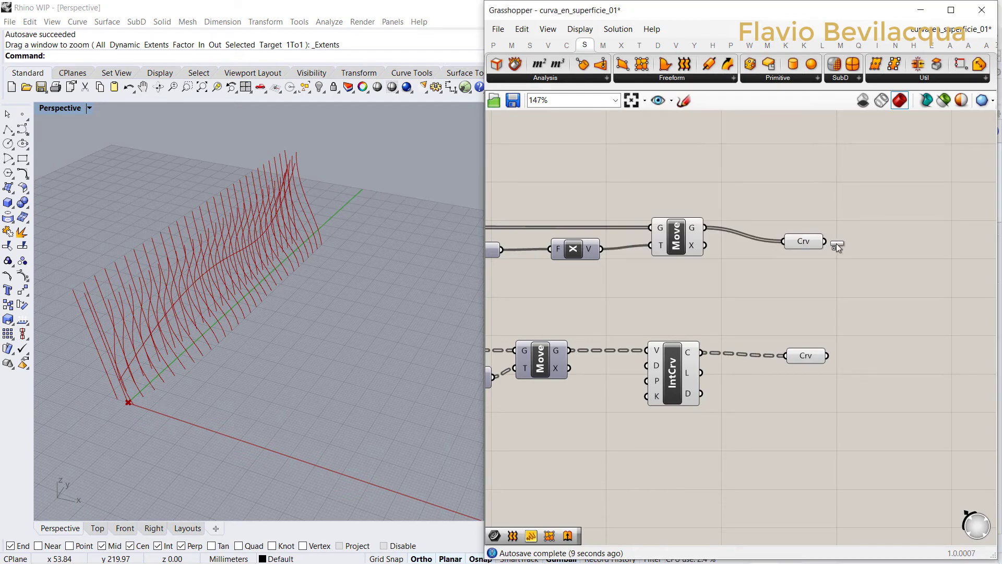
drag(905, 299, 906, 300)
drag(826, 241, 879, 309)
right_drag(186, 277, 276, 208)
scroll(358, 230, down, 3)
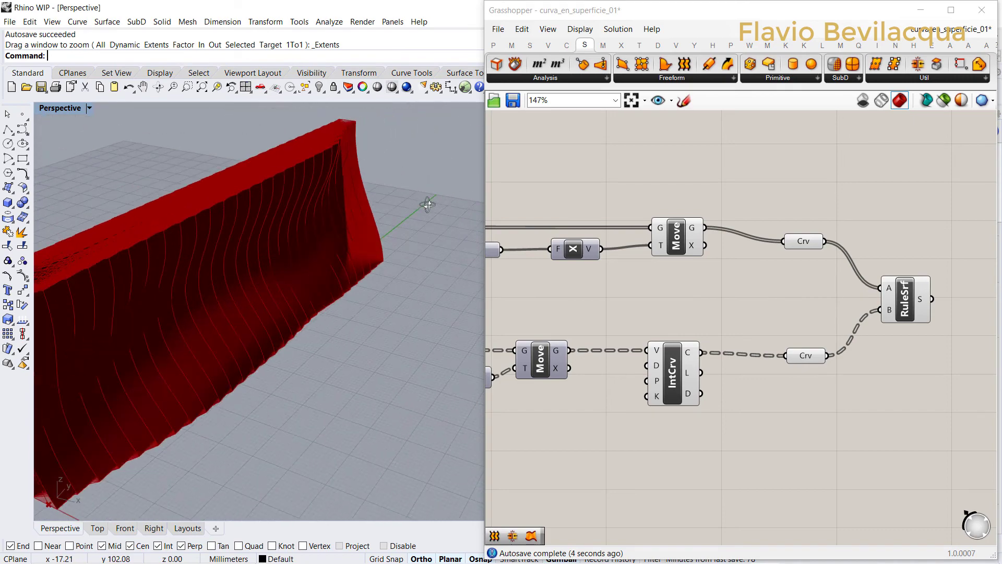
right_drag(358, 230, 308, 211)
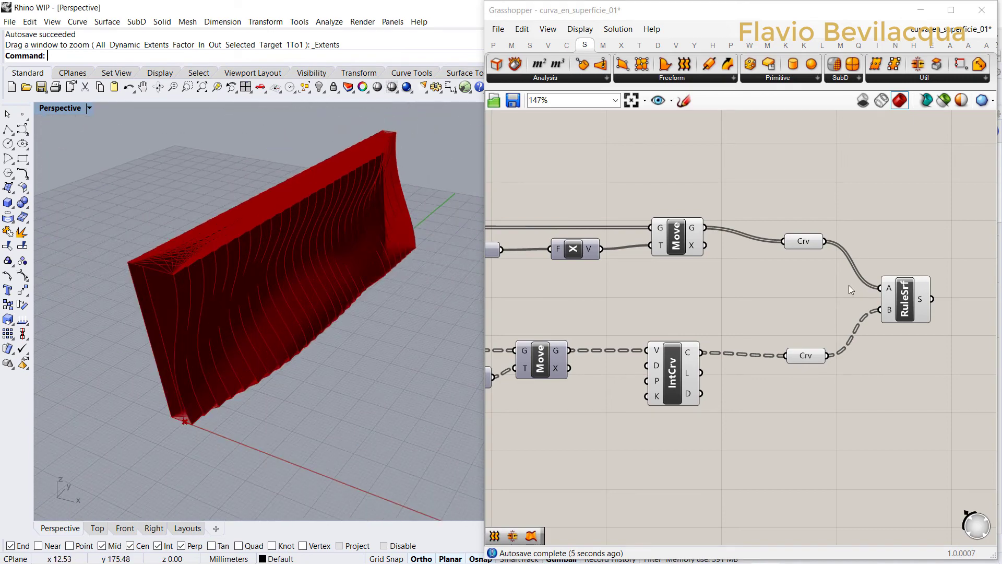
- Flatten the B input of the Ruled Surface component
click(803, 244)
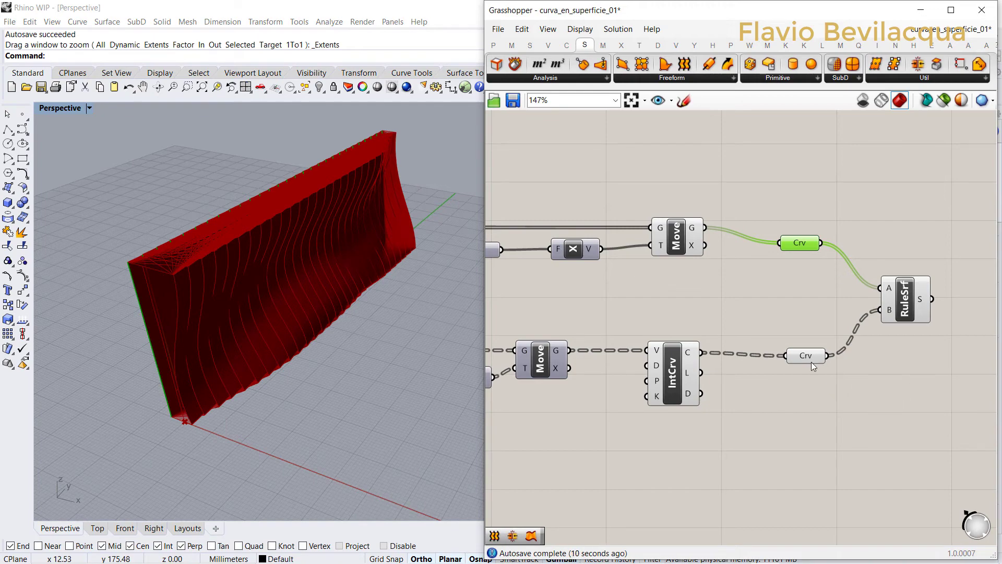
scroll(883, 320, up, 2)
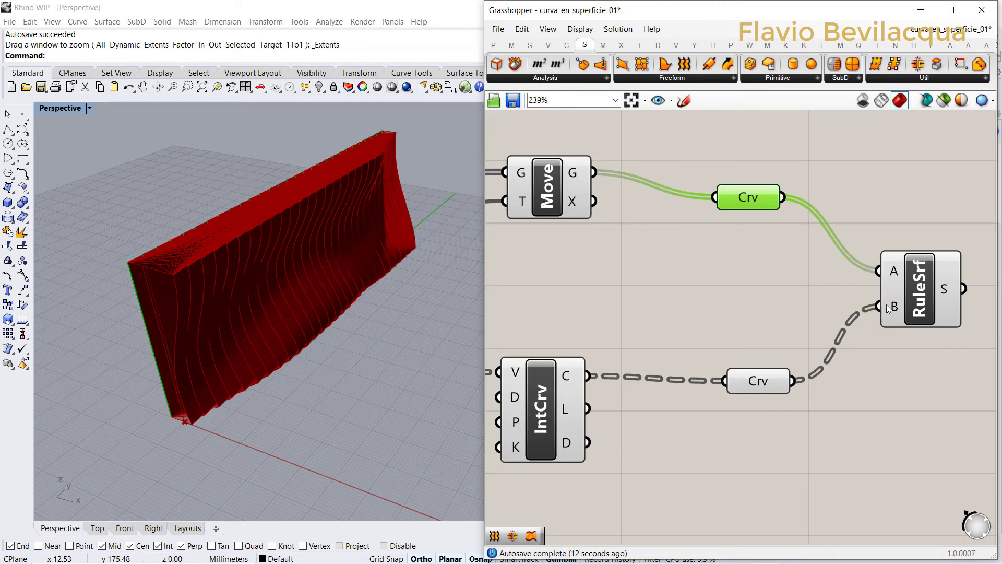
right_click(889, 309)
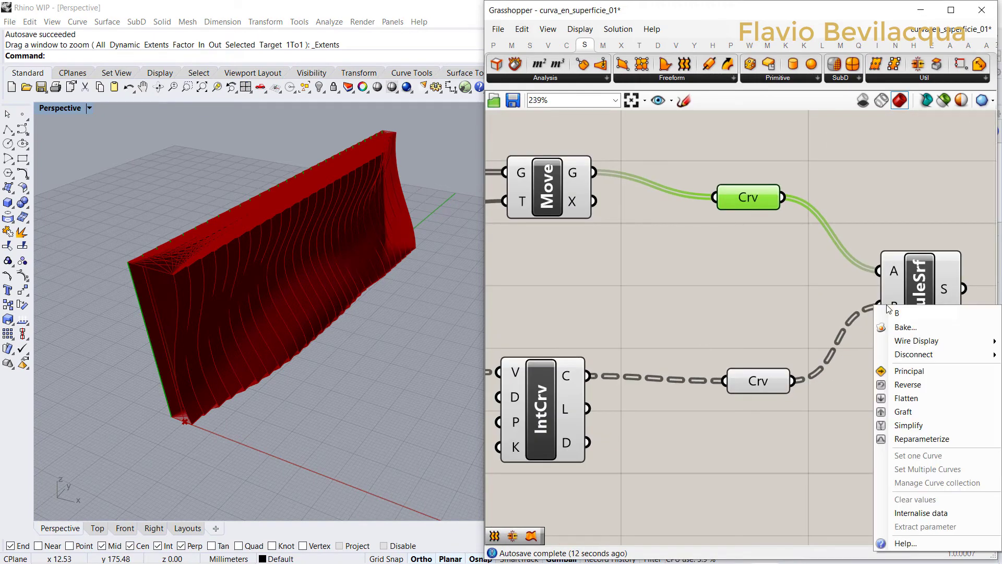
click(911, 399)
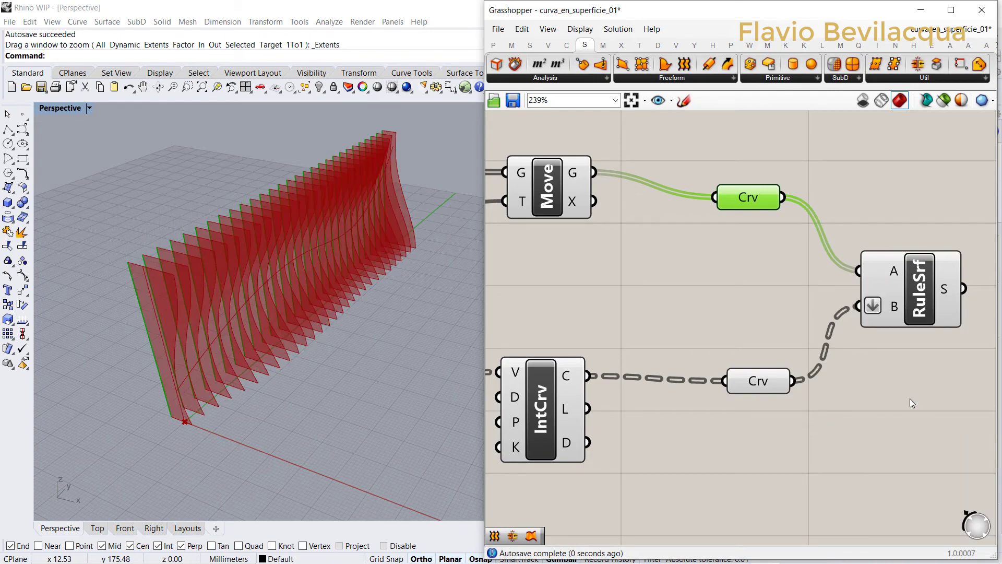
scroll(315, 249, down, 2)
scroll(373, 172, up, 2)
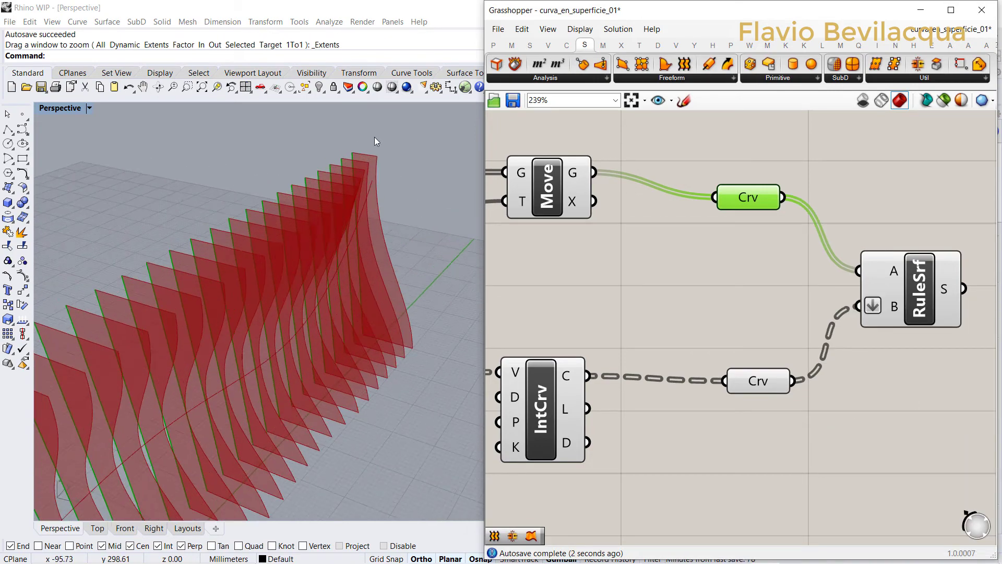
- Turn off the preview of the upper Move, the Interpolate component and both Curve parameters
click(771, 269)
scroll(771, 270, down, 4)
drag(778, 392, 656, 204)
right_click(651, 174)
click(658, 194)
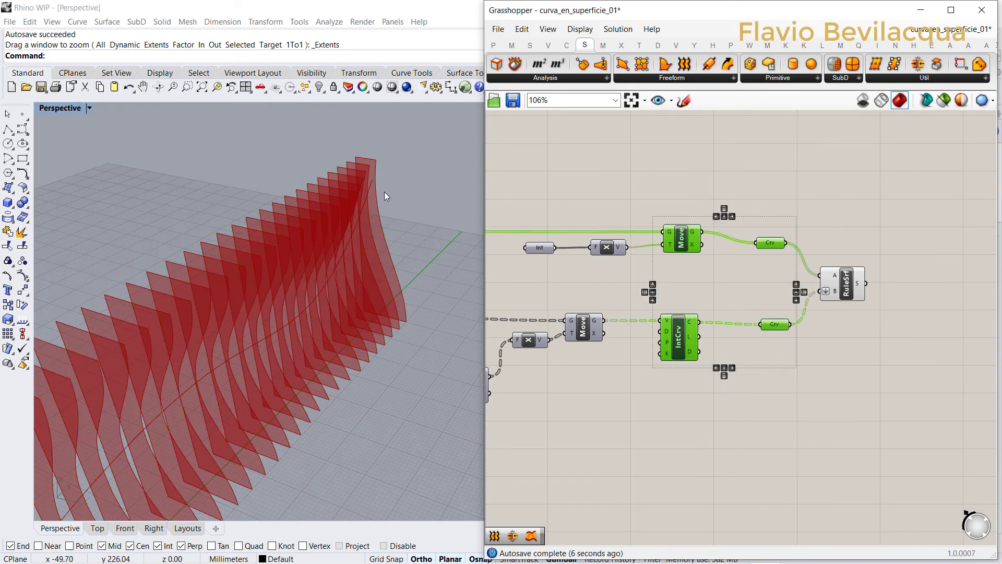
right_drag(385, 192, 449, 209)
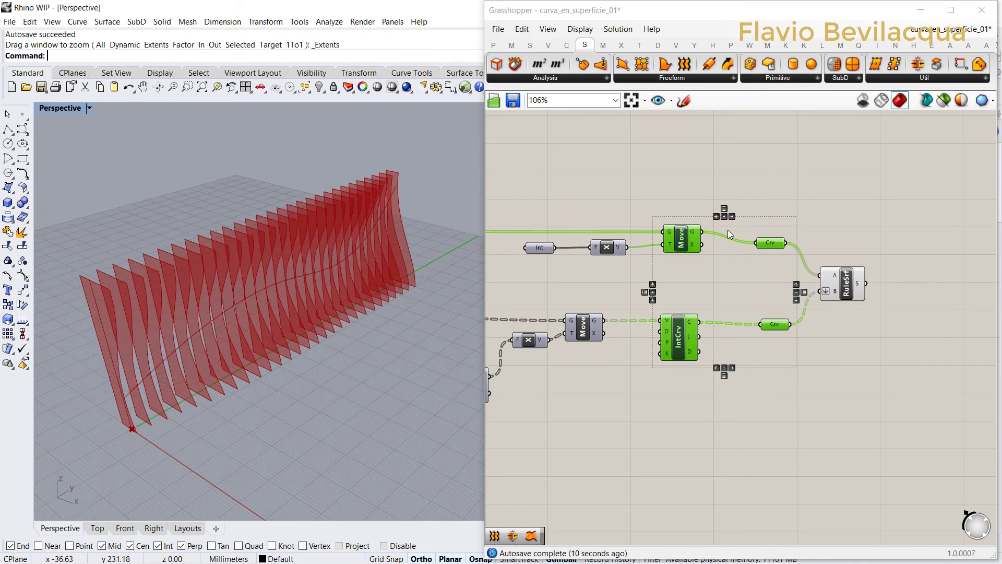
click(835, 339)
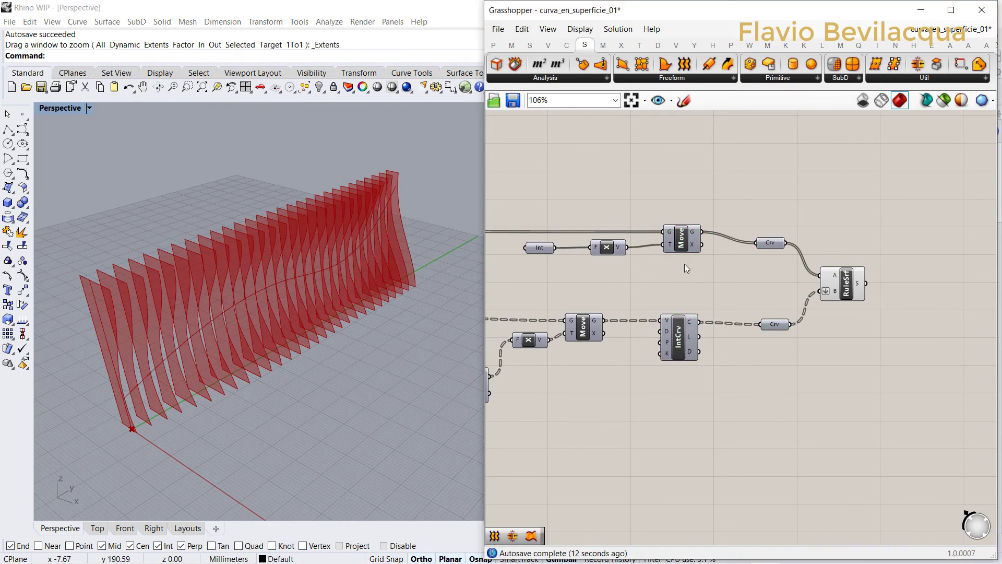
- Reshape the Graph Mapper curve into a full wave by moving its end handle to near the middle of the upper edge
scroll(687, 268, down, 2)
right_drag(867, 269, 737, 279)
scroll(783, 290, up, 5)
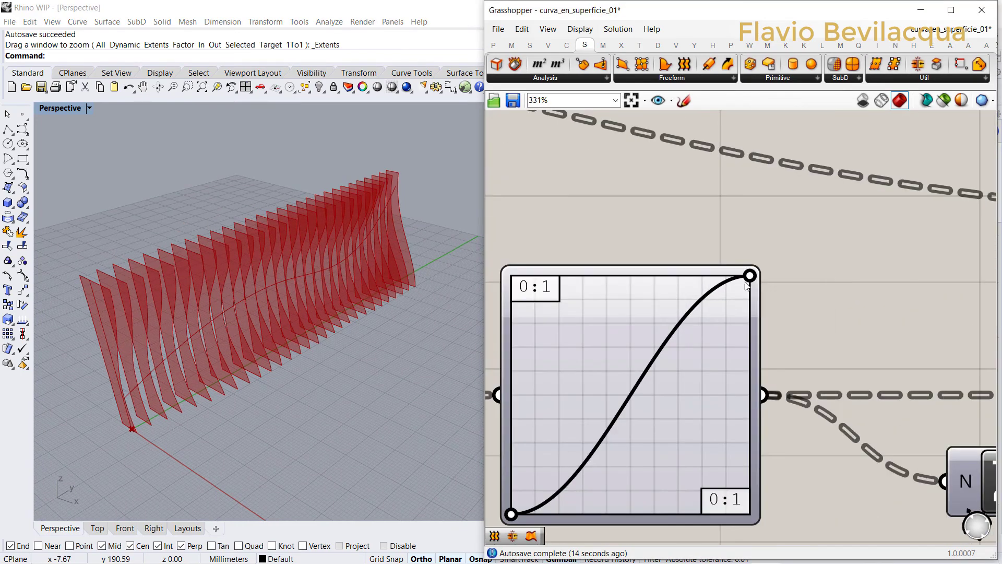
drag(749, 276, 621, 268)
right_drag(302, 253, 363, 253)
scroll(298, 268, up, 3)
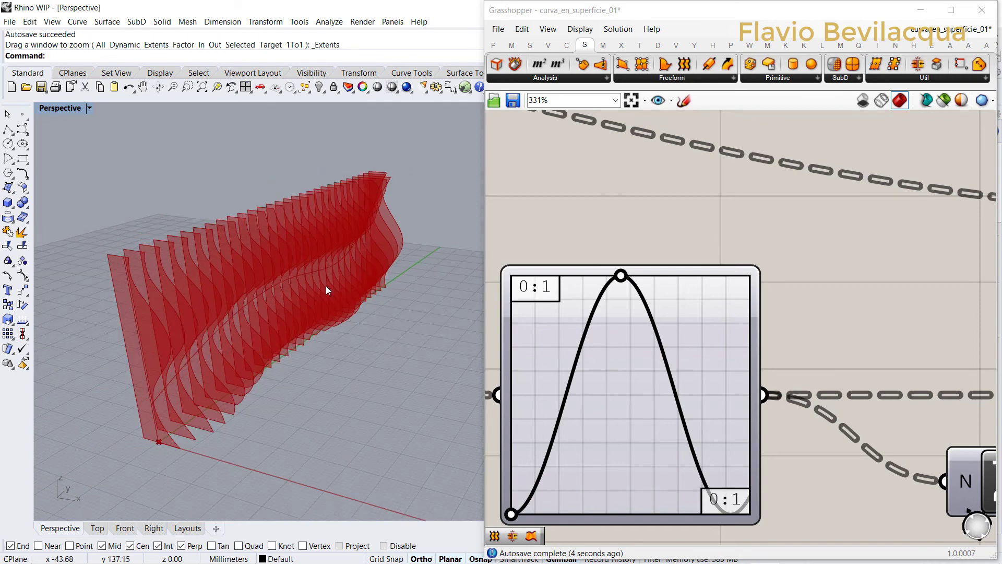
right_drag(328, 290, 349, 305)
scroll(547, 241, down, 8)
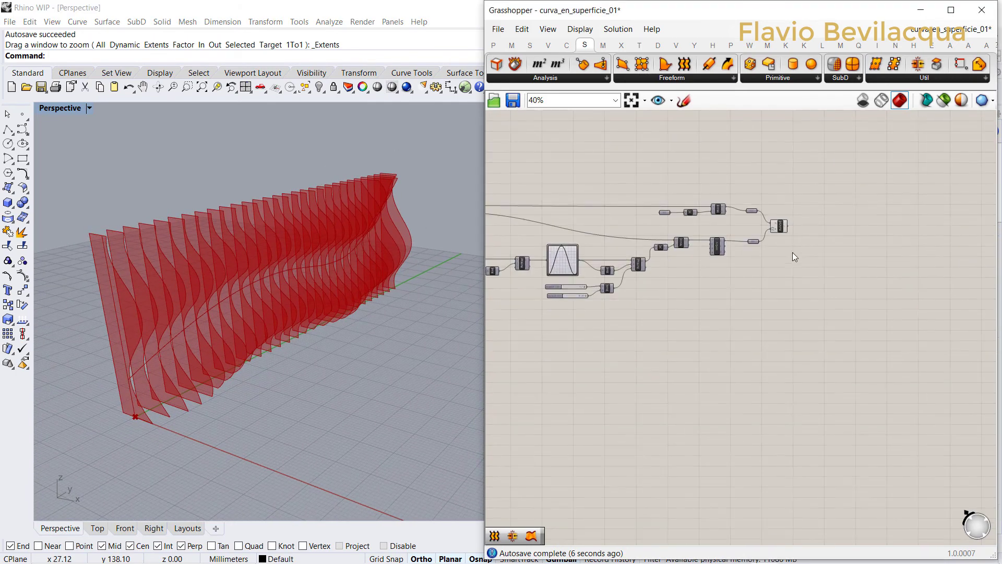
- Turn off the Ruled Surface component's preview
scroll(772, 235, up, 8)
click(716, 239)
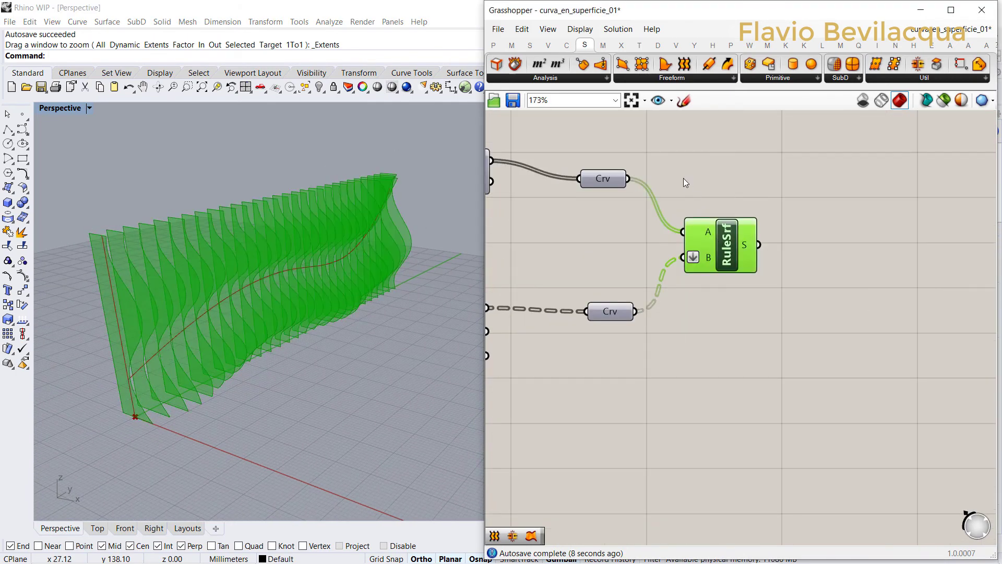
right_click(685, 180)
click(702, 197)
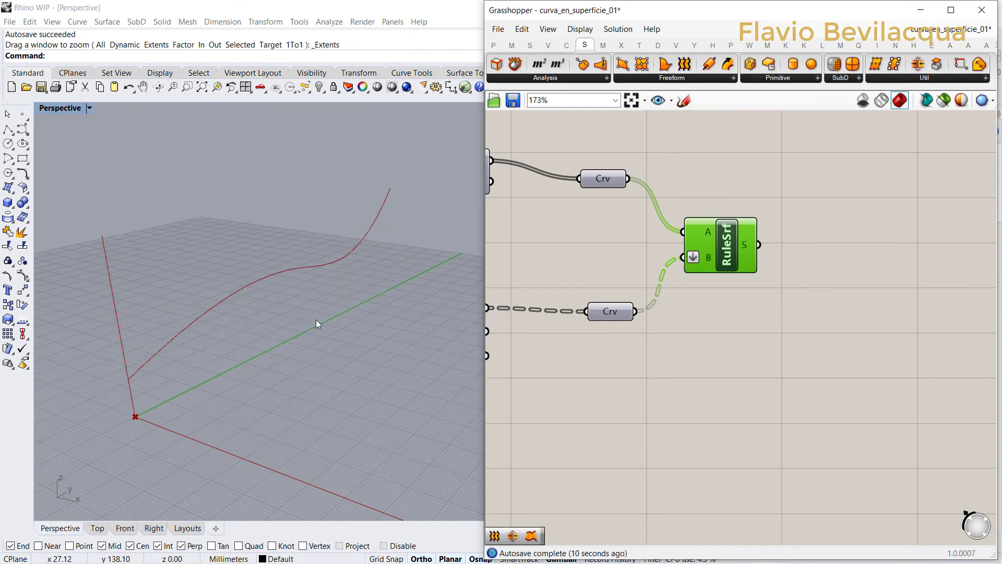
click(768, 333)
- Turn on the preview of the Curve parameter that holds the interpolated curves
click(615, 312)
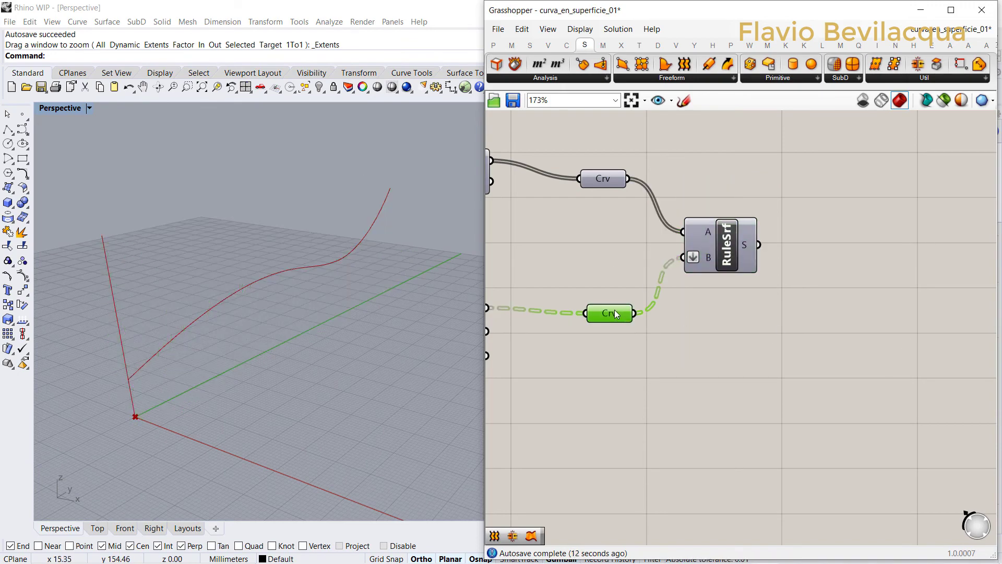
right_click(586, 272)
click(609, 280)
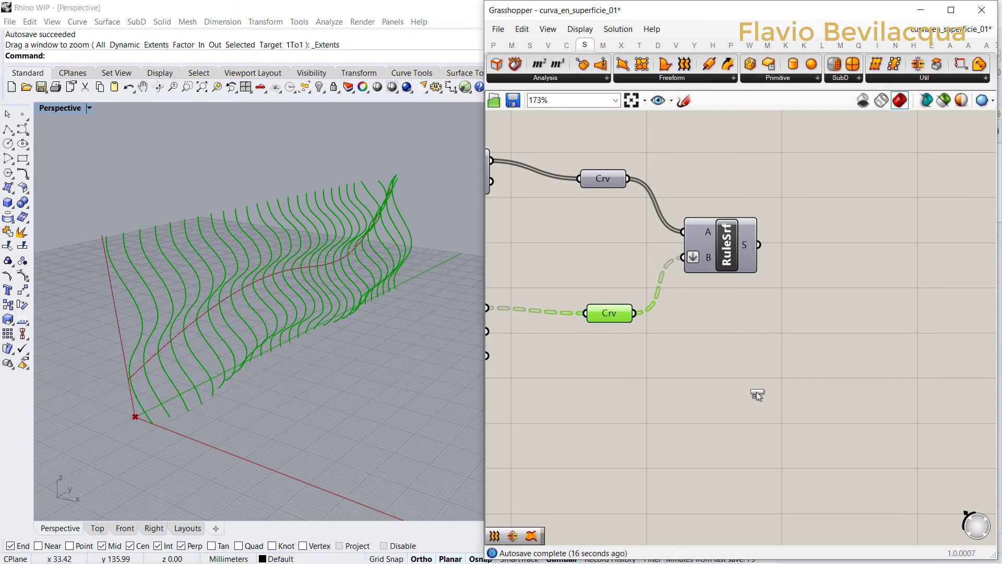
- Add a Loft component below Ruled Surface, connect the interpolated curves to its curves input and flatten that input
drag(756, 391, 776, 372)
click(638, 319)
drag(634, 314, 747, 364)
scroll(752, 364, up, 2)
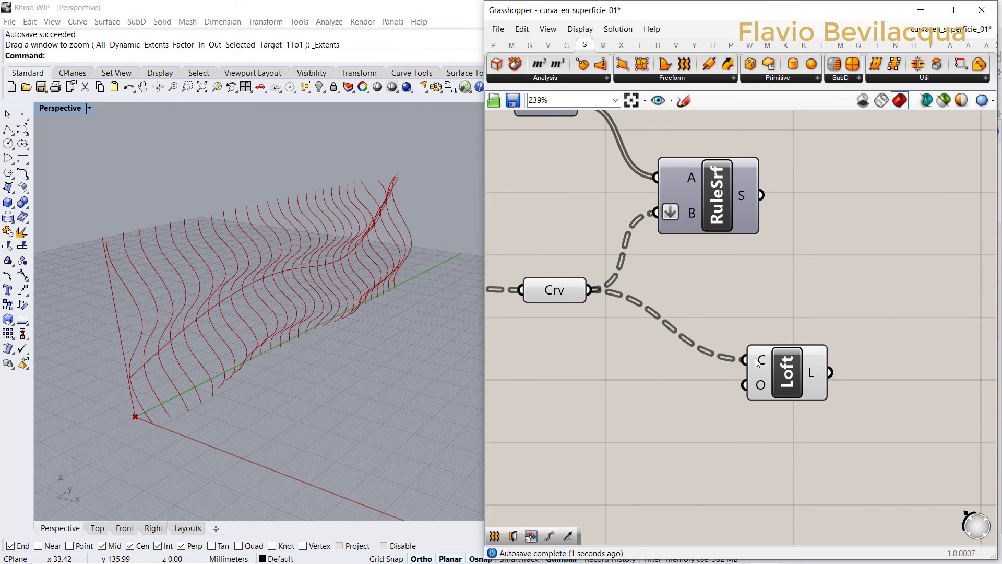
right_click(758, 362)
click(800, 410)
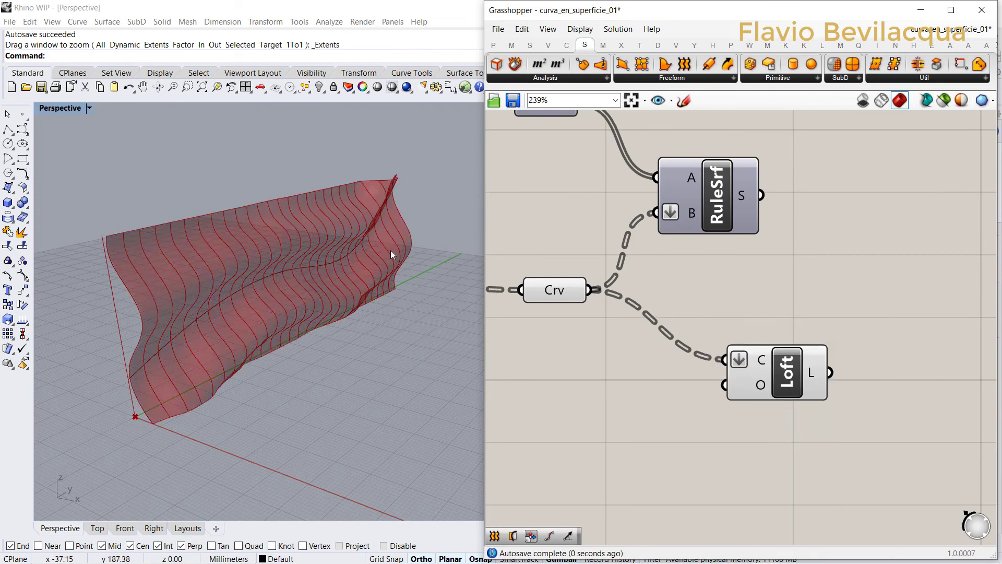
right_drag(393, 254, 394, 244)
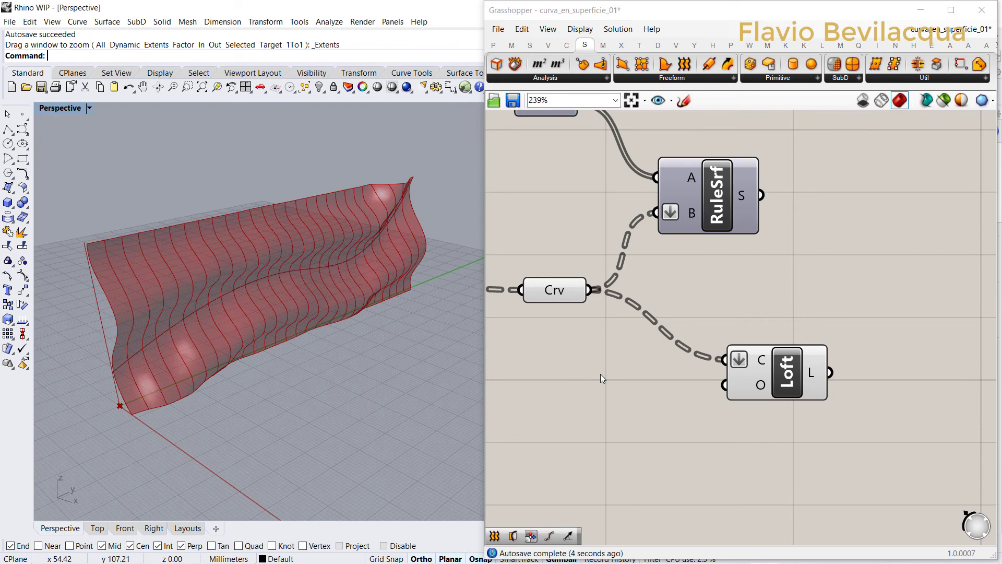
- Maximize the Grasshopper window and review the definition from the arrayed lines and Graph Mapper through to the Ruled Surface and Loft
click(950, 10)
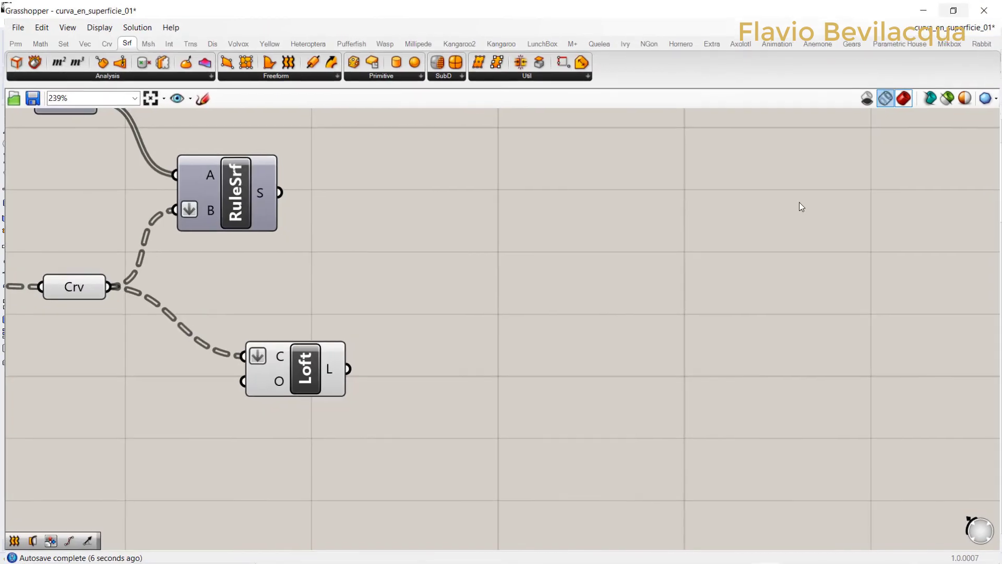
scroll(697, 302, down, 5)
scroll(67, 313, up, 1)
scroll(177, 142, up, 4)
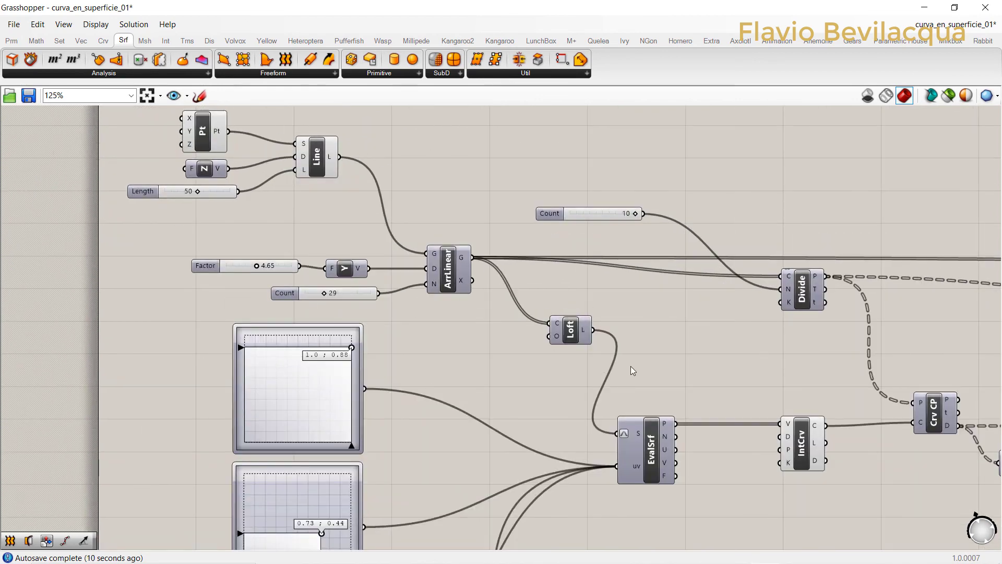
right_drag(776, 363, 661, 371)
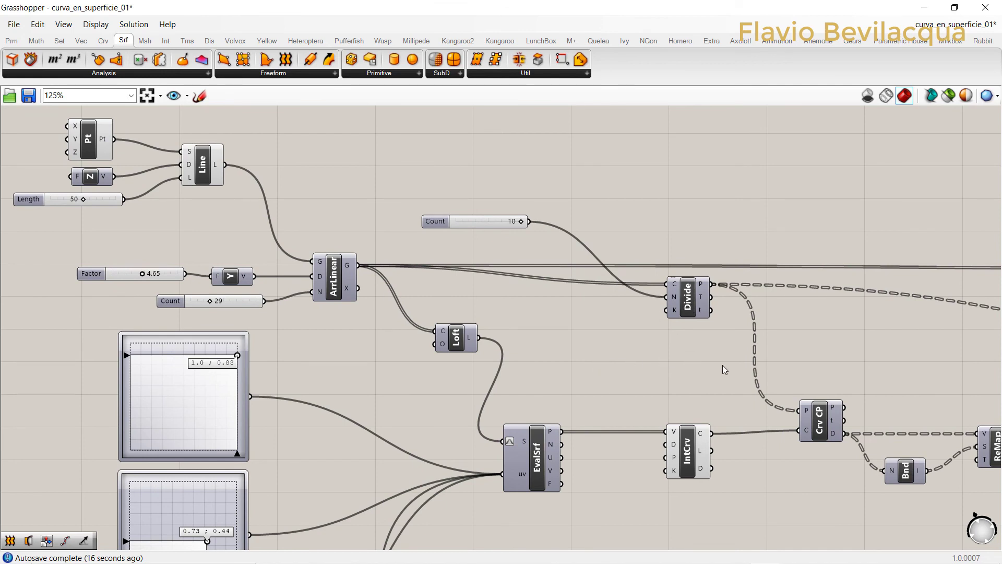
right_drag(723, 364, 444, 340)
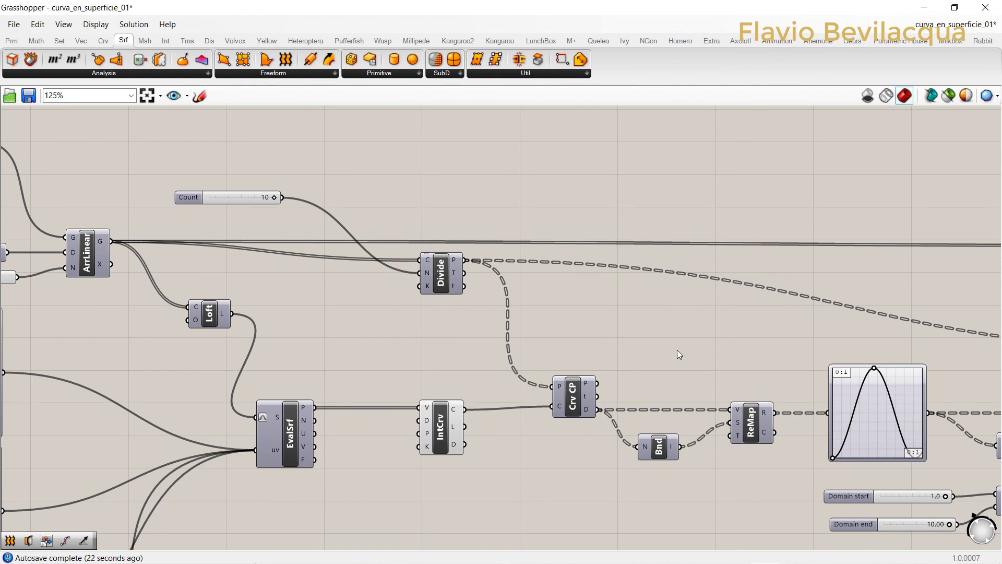
right_drag(677, 350, 318, 292)
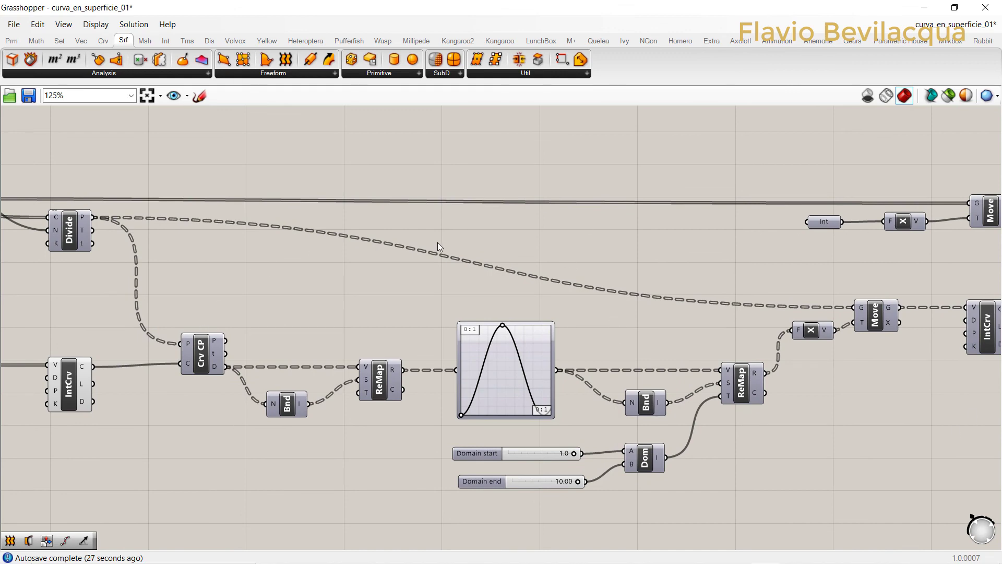
right_drag(773, 273, 432, 277)
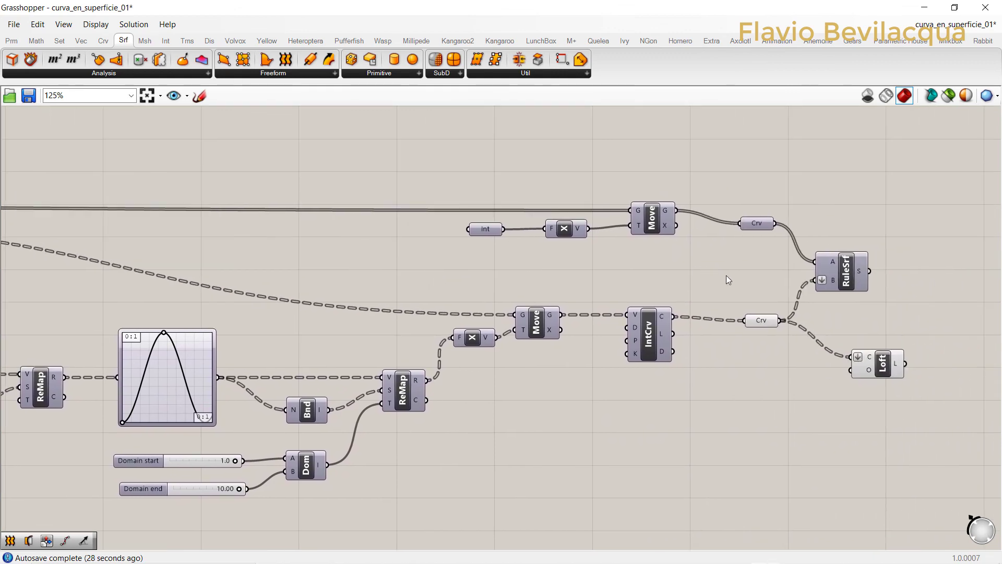
- Select the upper Integer, Unit X and Move components and examine their connections from the arrayed lines to the Ruled Surface
drag(697, 264, 455, 184)
scroll(455, 184, down, 5)
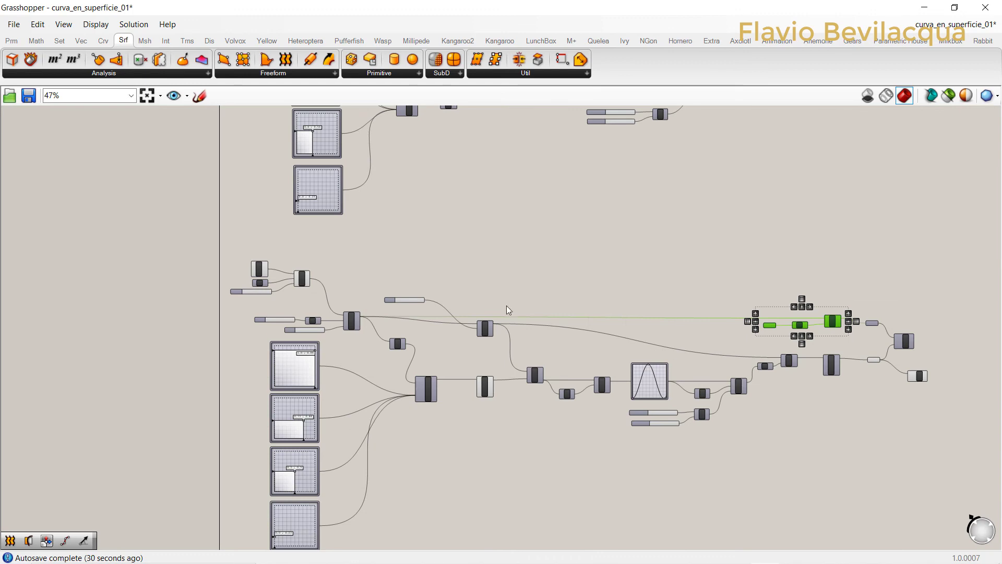
scroll(364, 322, up, 5)
scroll(313, 272, down, 5)
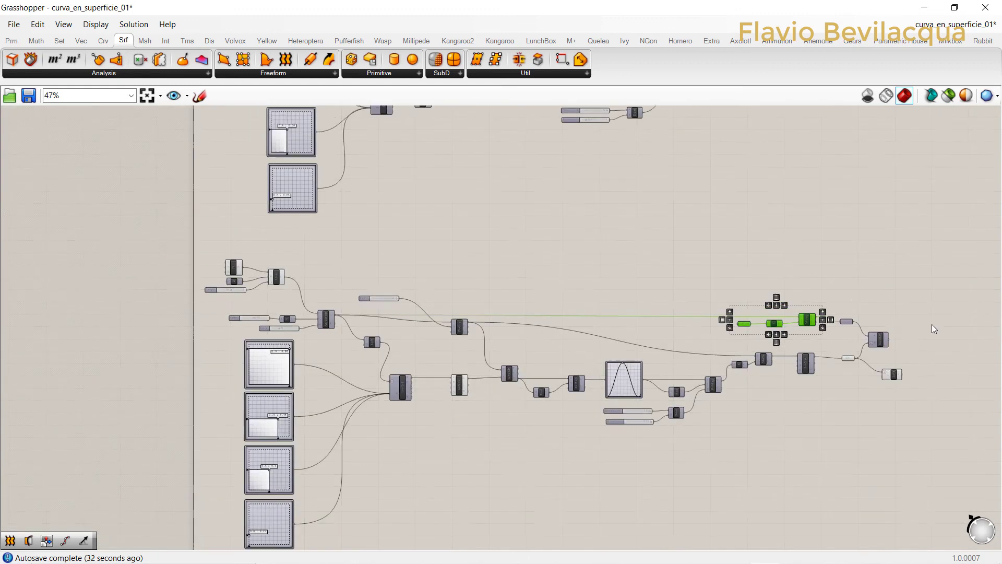
scroll(823, 324, up, 4)
scroll(824, 323, up, 3)
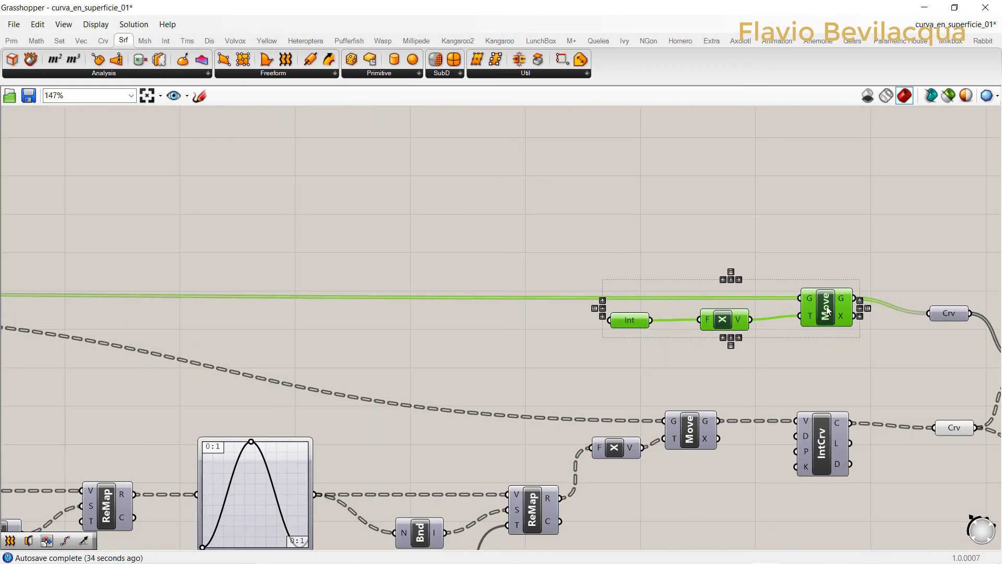
scroll(825, 306, down, 5)
scroll(932, 321, up, 4)
right_drag(950, 346, 910, 294)
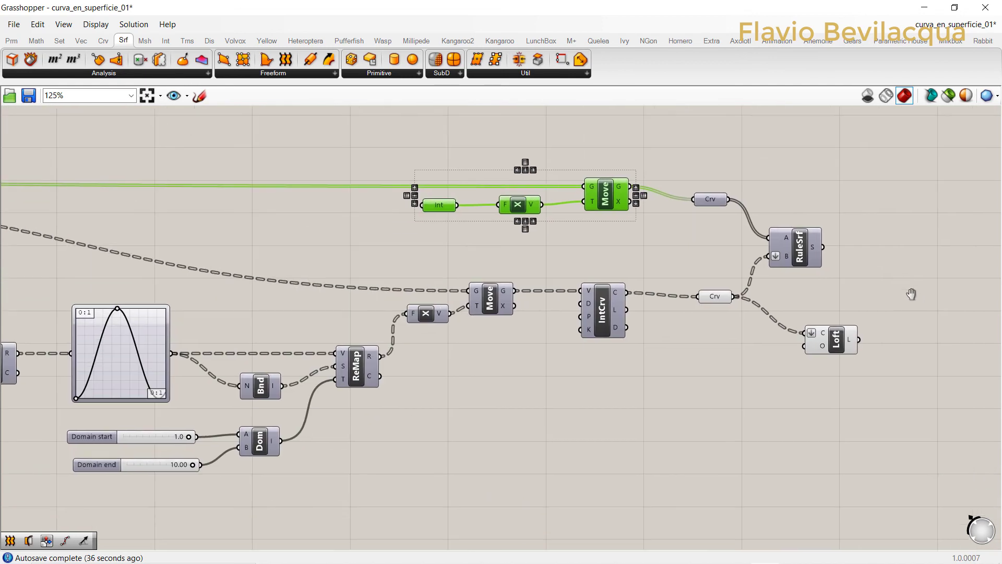